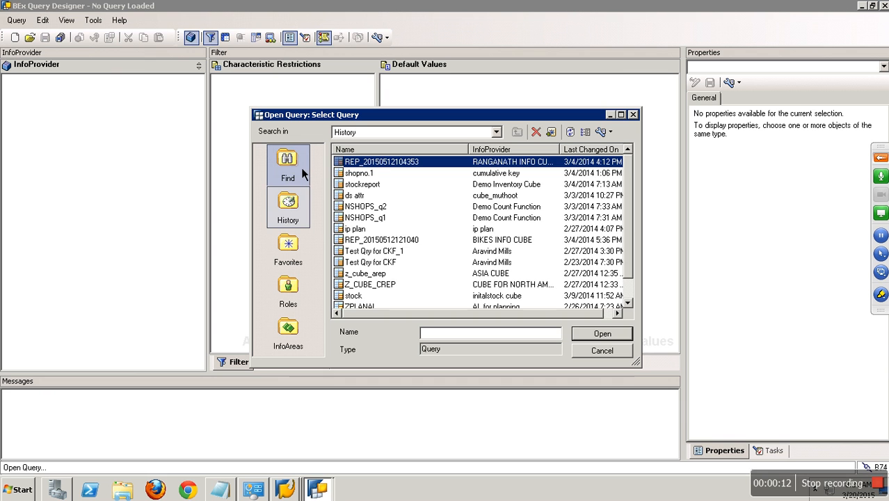
Step: Search queries for "cube01" including technical names, open CUBE01_SIMPLE and show its rows and columns layout
type("cube01")
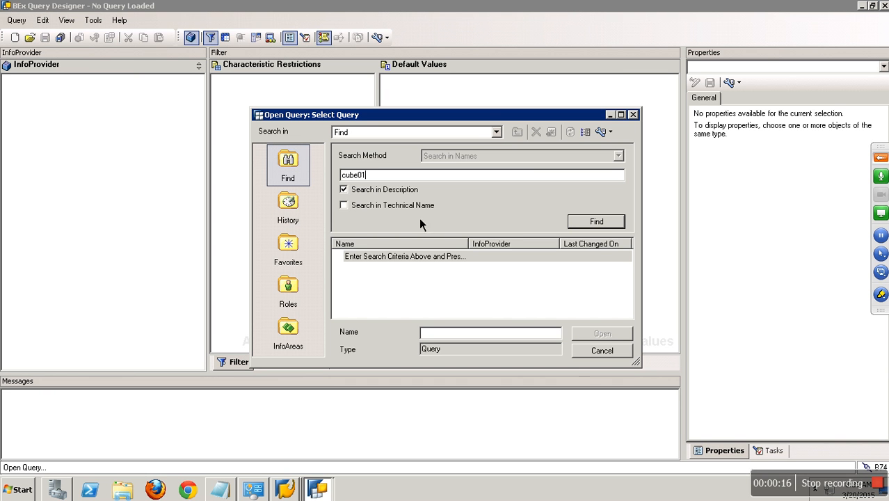
left_click(409, 208)
left_click(610, 225)
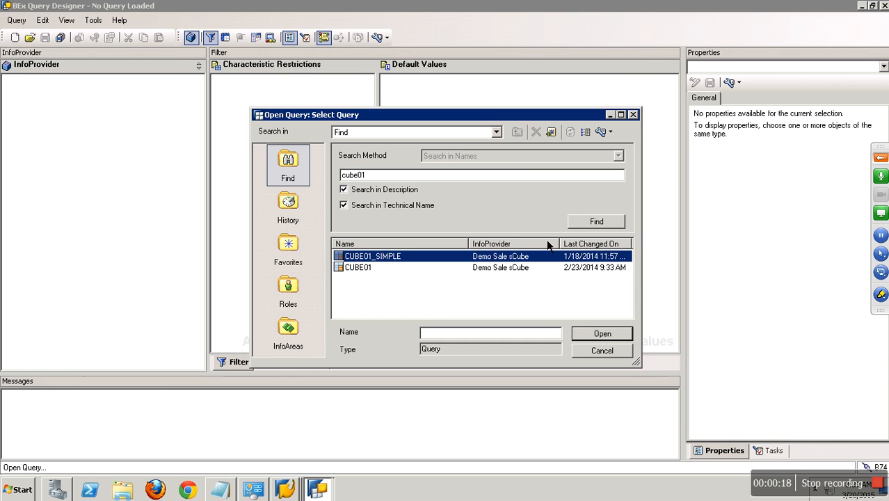
double_click(378, 262)
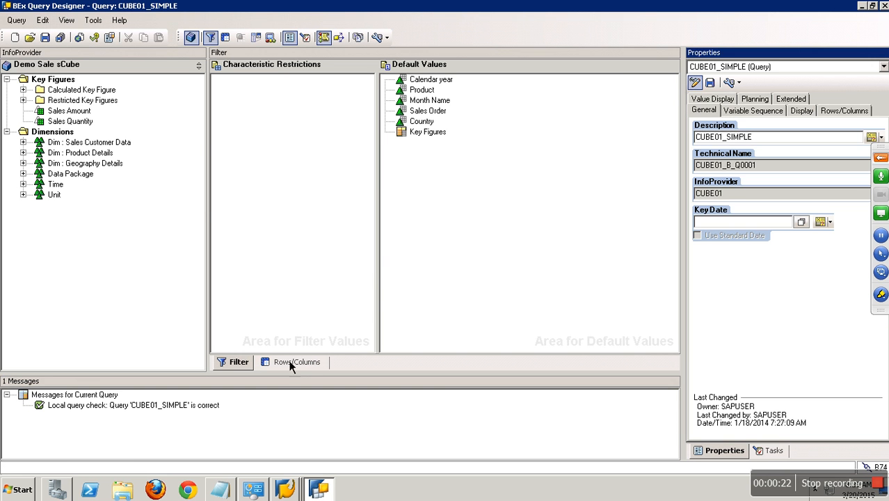
left_click(286, 362)
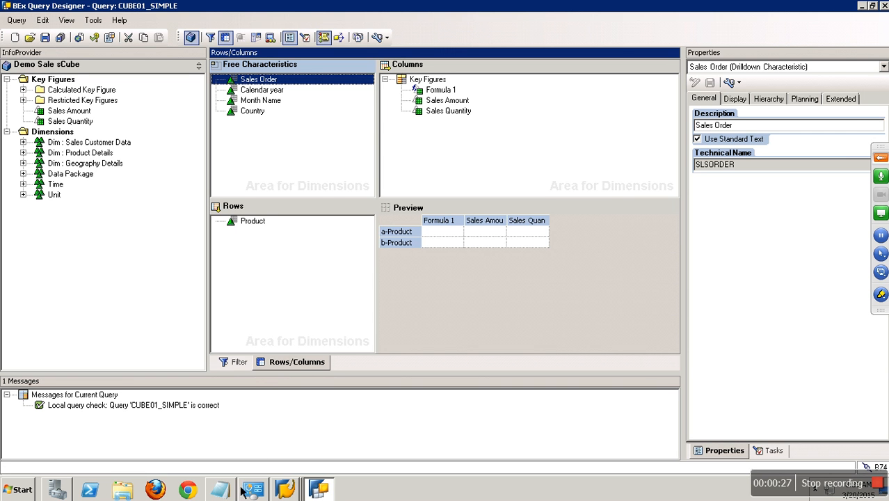
Step: Switch to the Notepad notes and add the topic "- CKF / New Formula" below "- New Selection / RKF"
left_click(220, 490)
left_click(553, 336)
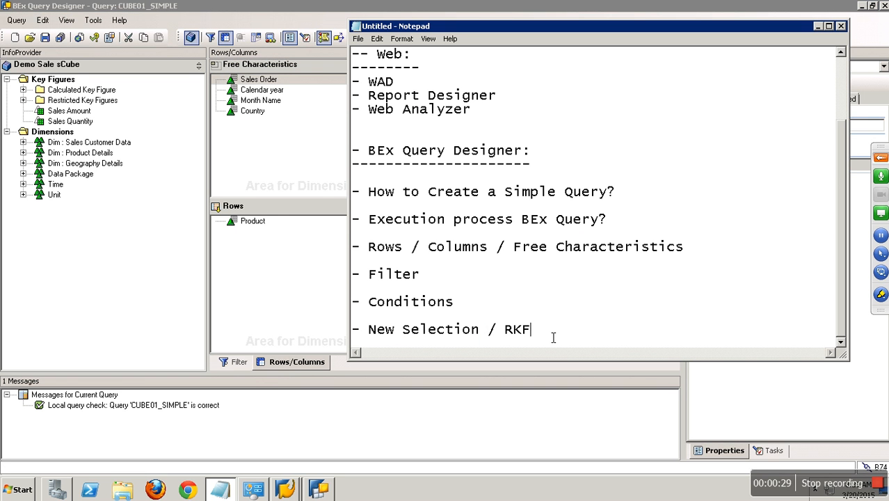
key("Return")
key("Return")
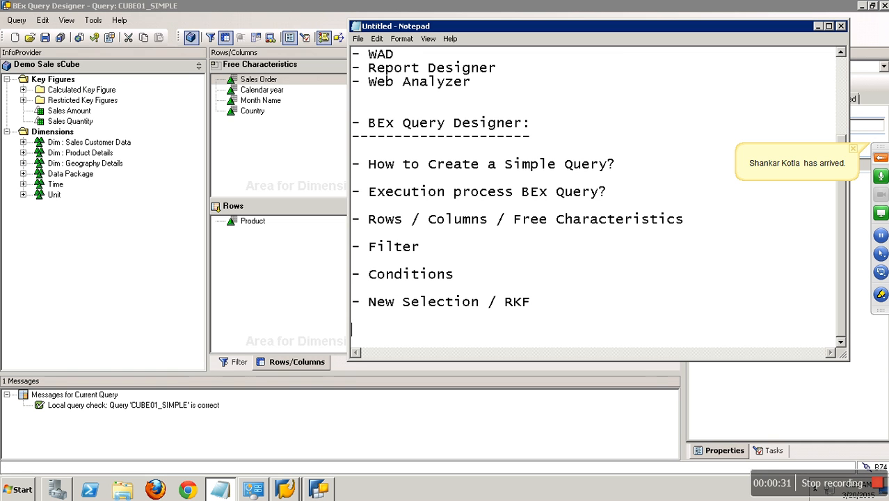
type("- CKF / New Formula")
Step: Add the topic "- Structures" at the end of the notes, leaving a blank line above it
key("Return")
key("Return")
type("- Structires")
key("BackSpace")
key("BackSpace")
key("BackSpace")
key("BackSpace")
key("BackSpace")
type("tures")
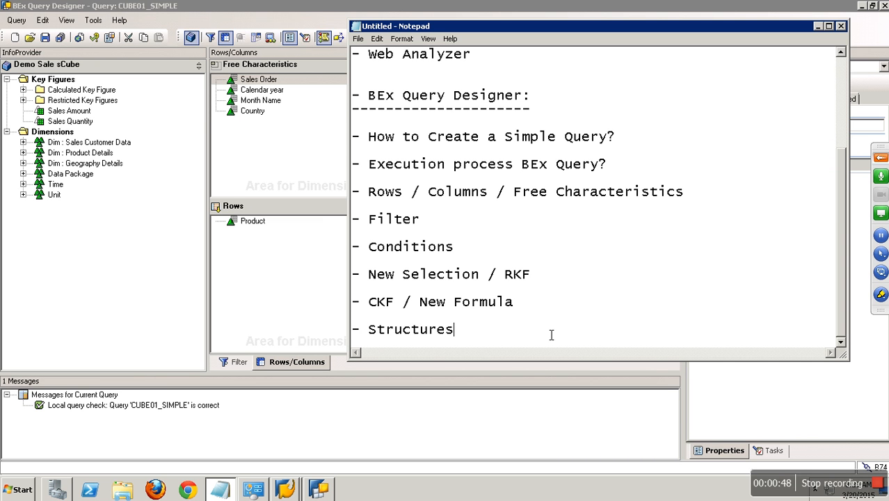
Step: Switch back to BEx Query Designer, check the key figures structure in the columns, and remove Product from the rows
left_click(300, 289)
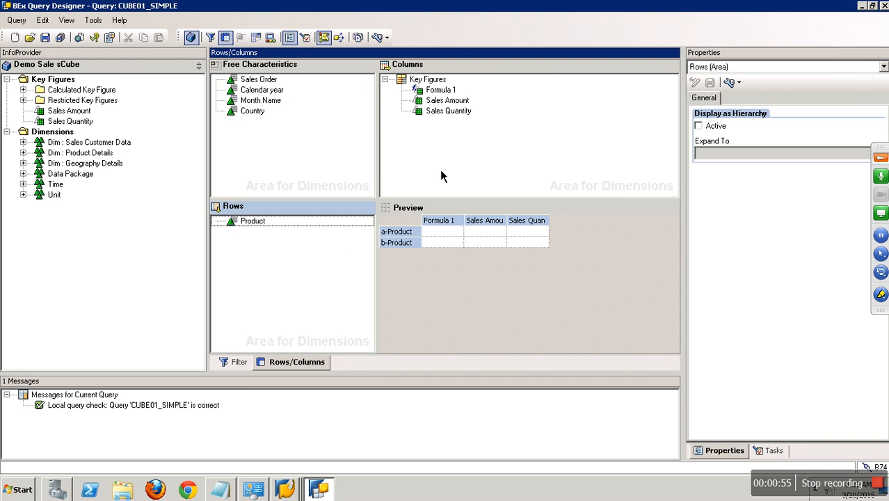
left_click(443, 99)
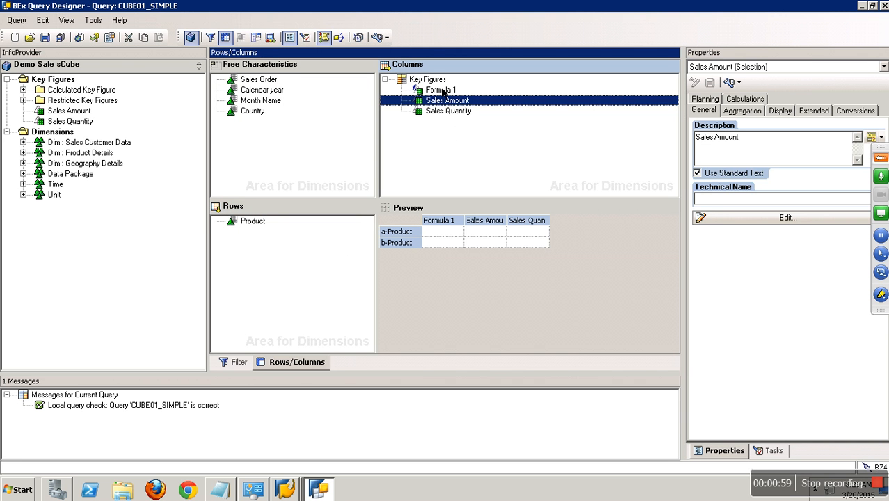
left_click(440, 81)
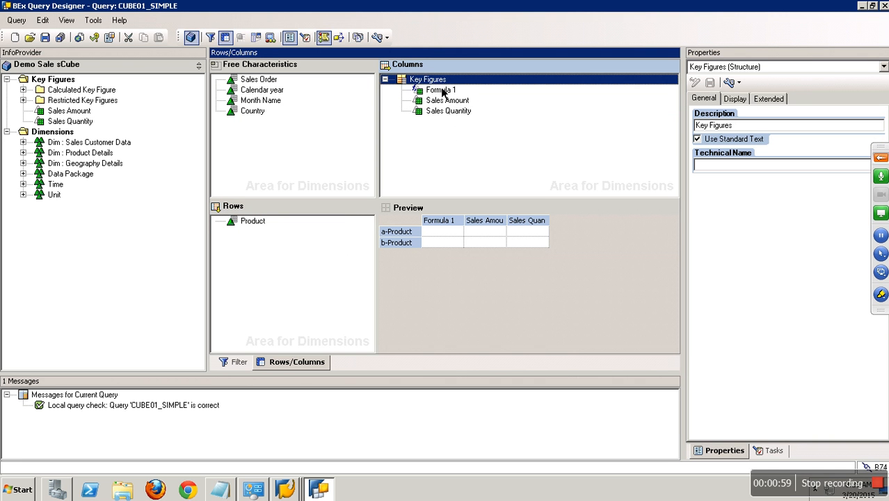
left_click(260, 224)
left_click_drag(256, 223, 166, 249)
Step: Create a new structure in the rows and add two selections and one formula to it
right_click(283, 237)
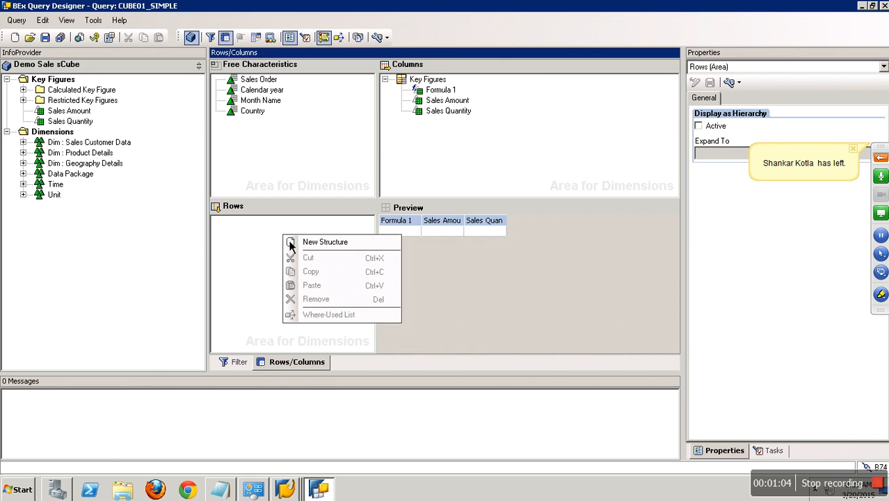
left_click(331, 243)
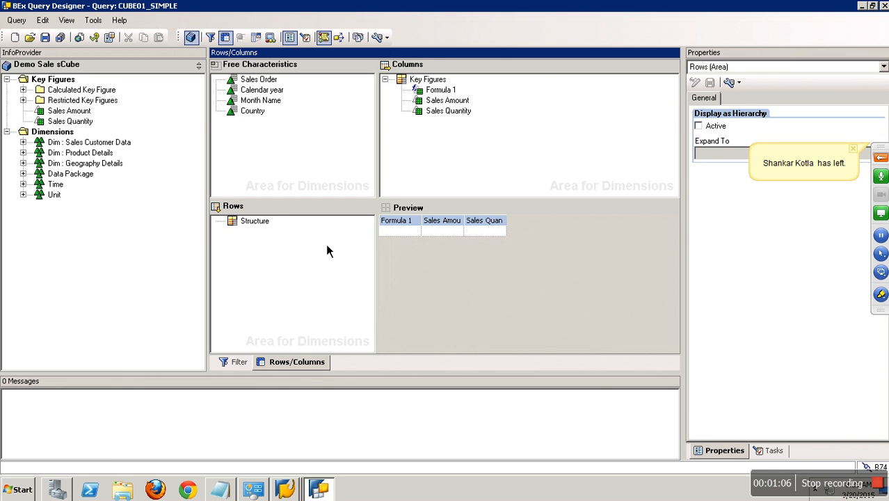
right_click(266, 226)
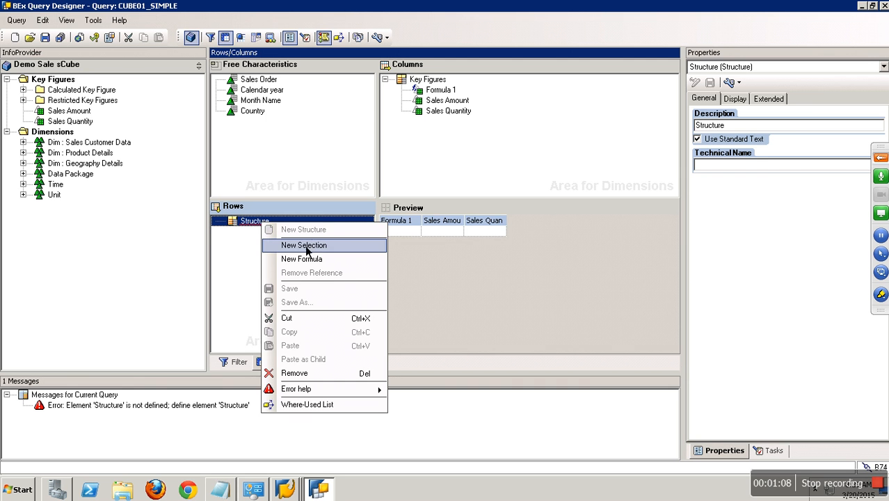
left_click(311, 246)
left_click(252, 229)
right_click(245, 230)
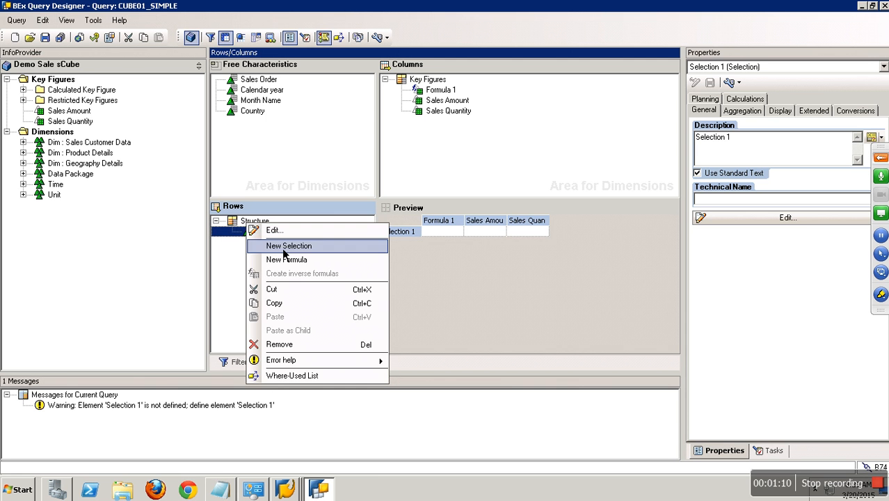
left_click(285, 245)
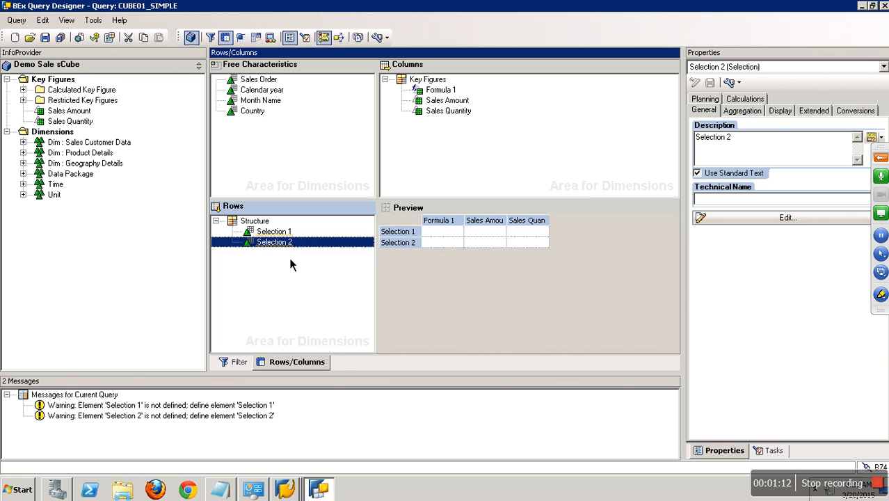
right_click(271, 231)
left_click(301, 261)
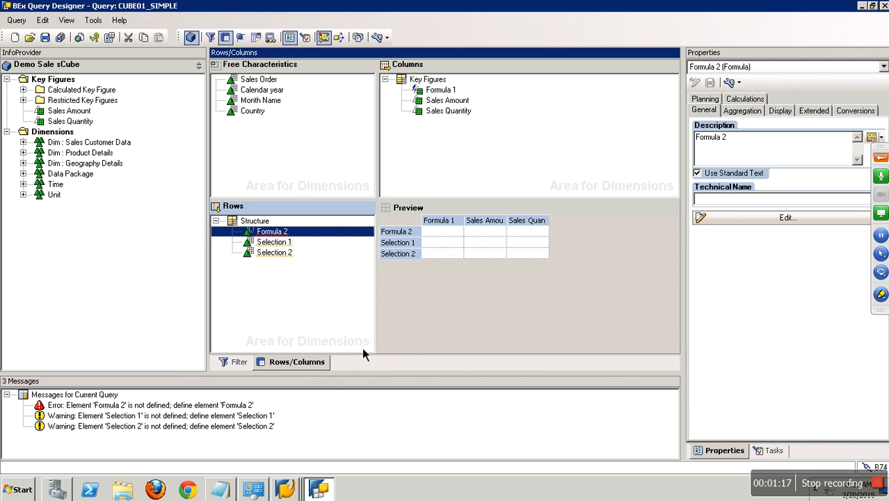
Step: Save the row structure for reuse with the proposed description and technical name, and display it among the structures without key figures
right_click(254, 220)
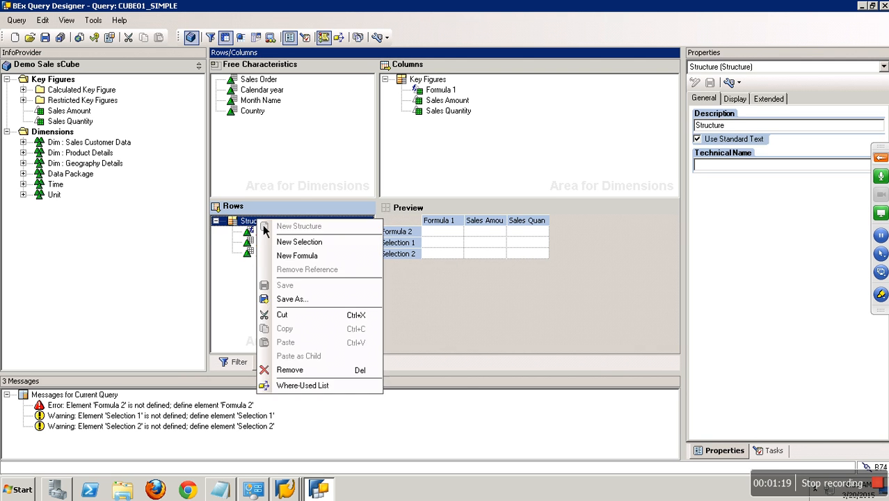
left_click(304, 299)
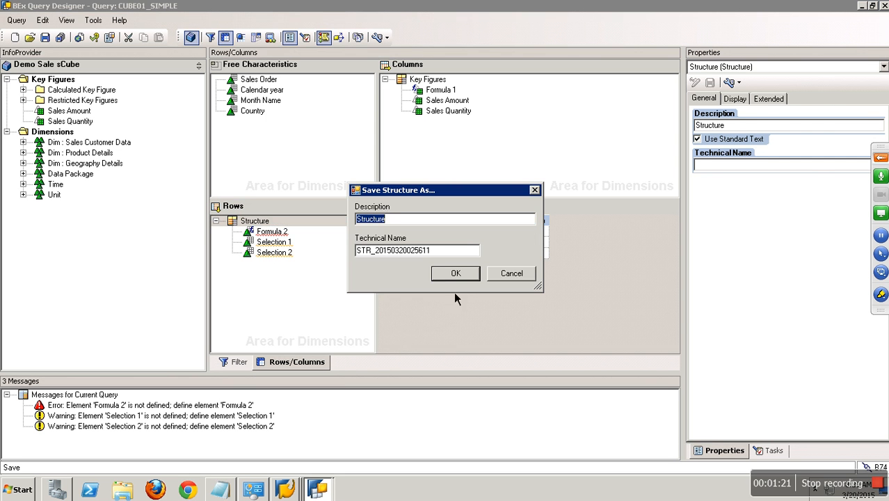
left_click(462, 276)
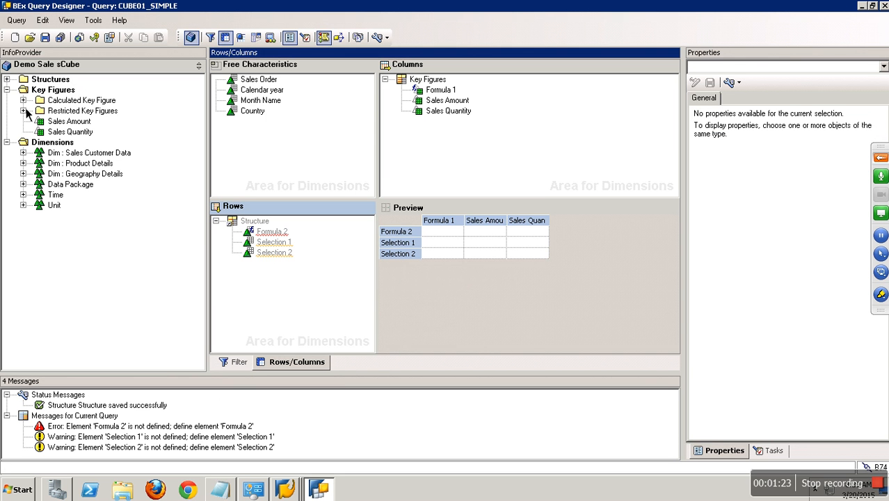
left_click(7, 79)
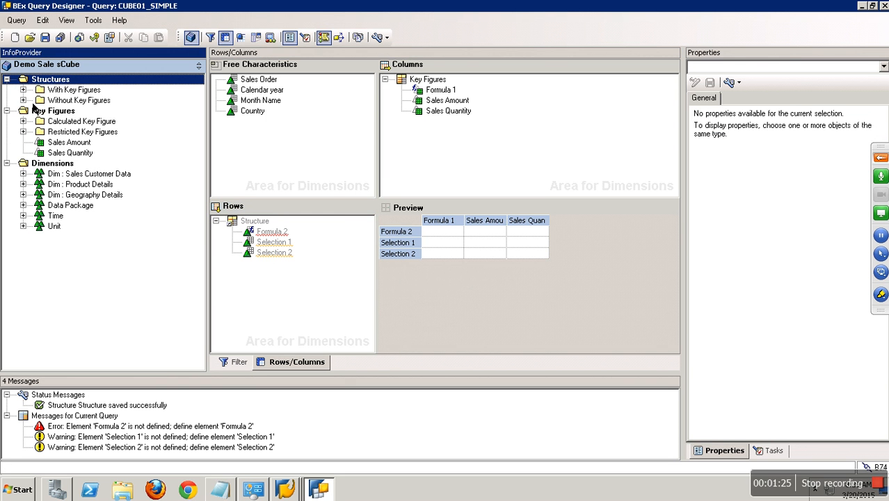
left_click(24, 100)
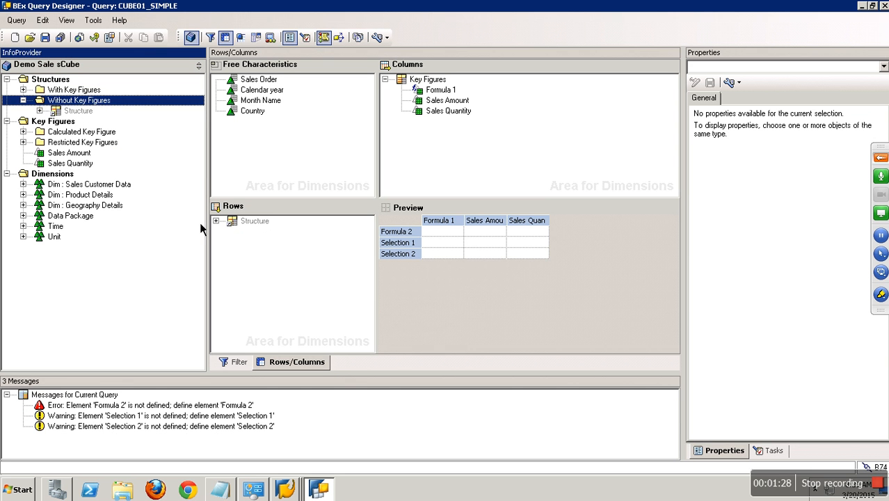
Step: Remove the saved structure from the query's rows
left_click(258, 224)
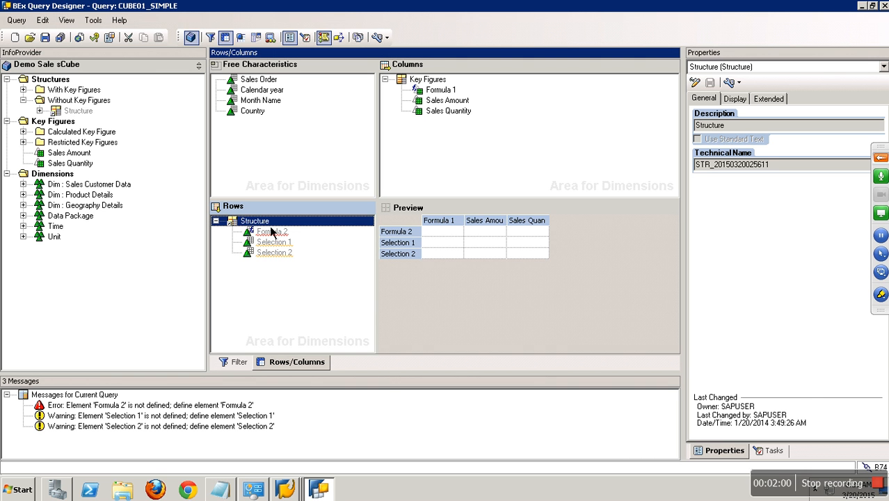
right_click(271, 229)
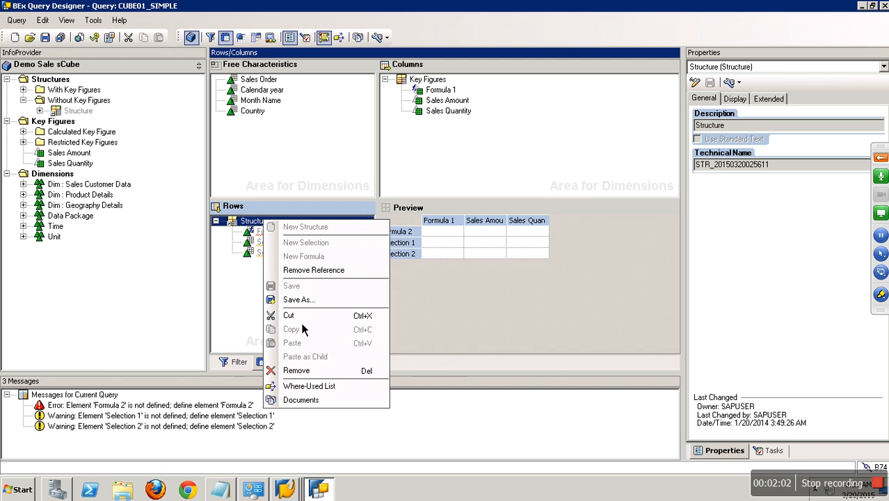
left_click(309, 374)
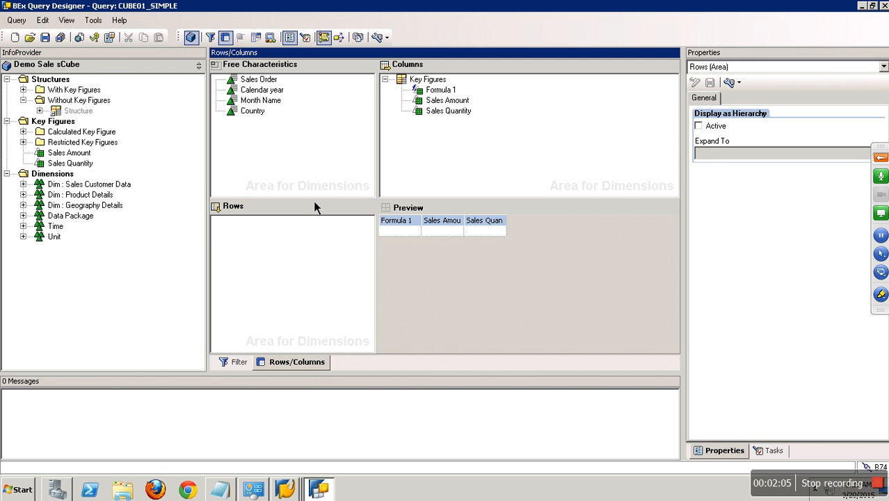
Step: Open Microsoft Excel 2010 with a blank workbook and maximize its window
left_click(31, 490)
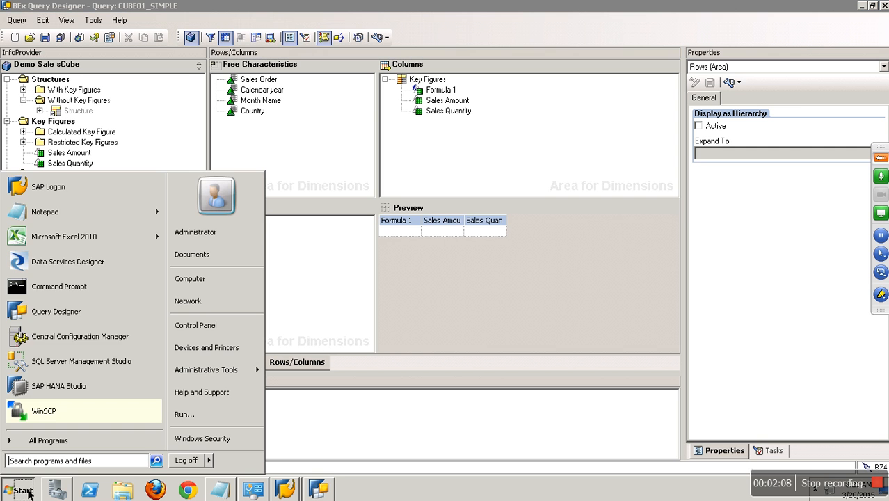
left_click(77, 243)
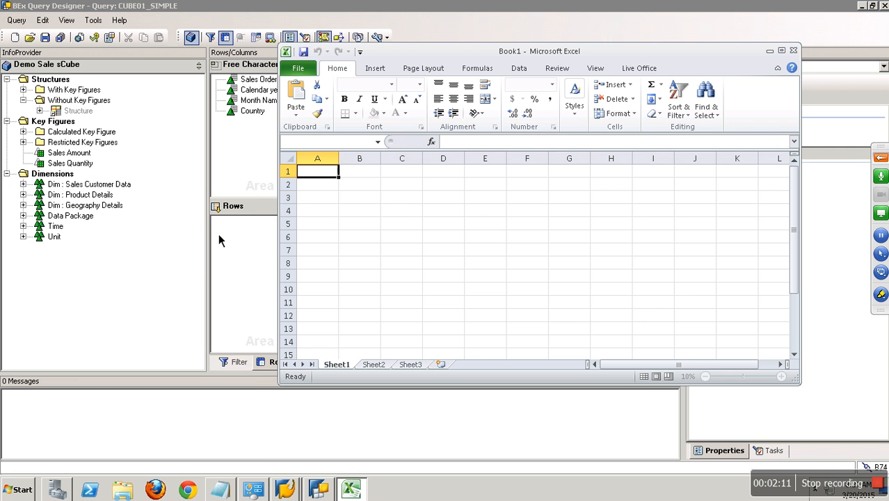
left_click(781, 51)
Step: Enter the column headers "Amount" in cell E4 and "Qty" in cell F4
left_click(128, 172)
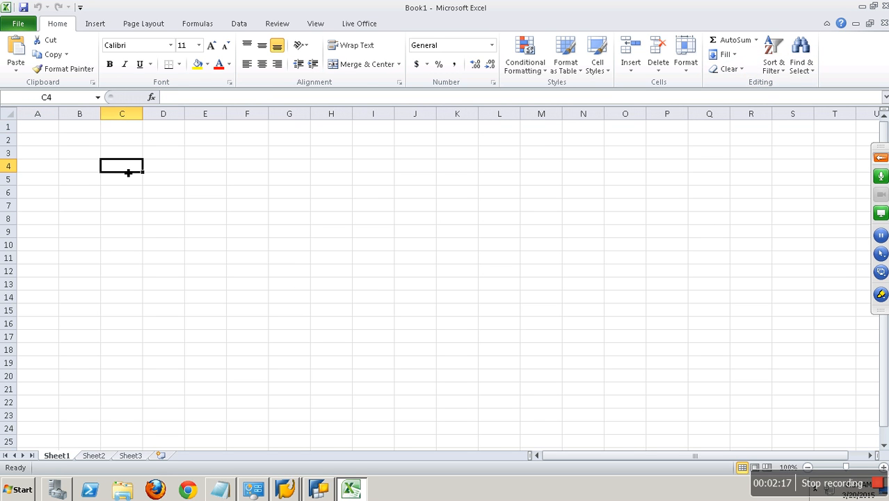
key("Right")
key("Right")
type("Amount")
key("Tab")
type("Qty")
key("Return")
Step: Widen column D and fill row 5 with "Total Values" in D5, "xxxxxx" in E5 and "xxxxxxx" in F5
key("Left")
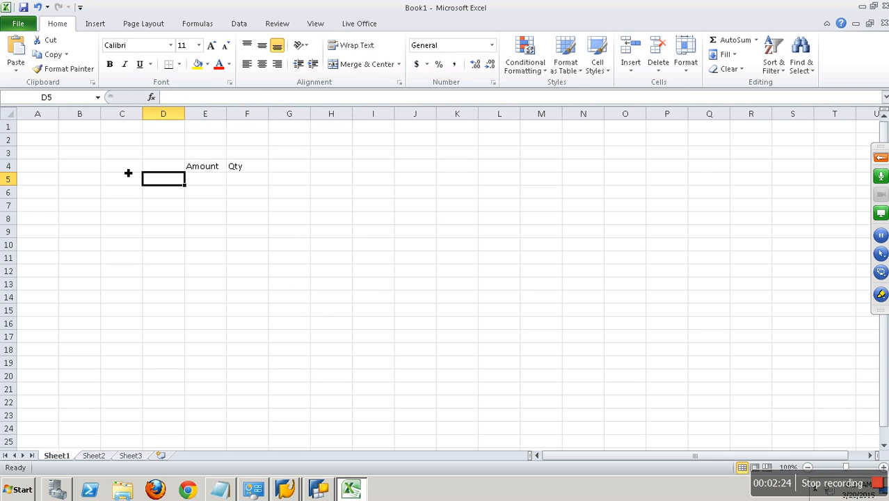
left_click_drag(185, 120, 335, 129)
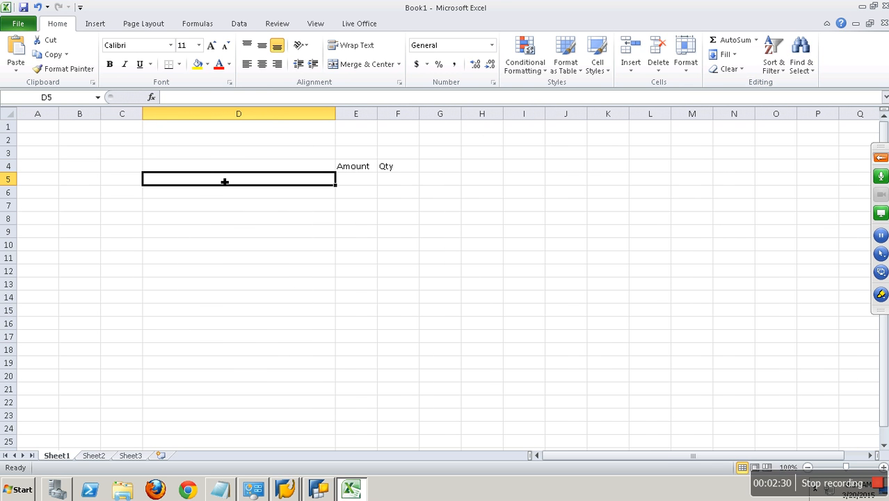
type("Tota")
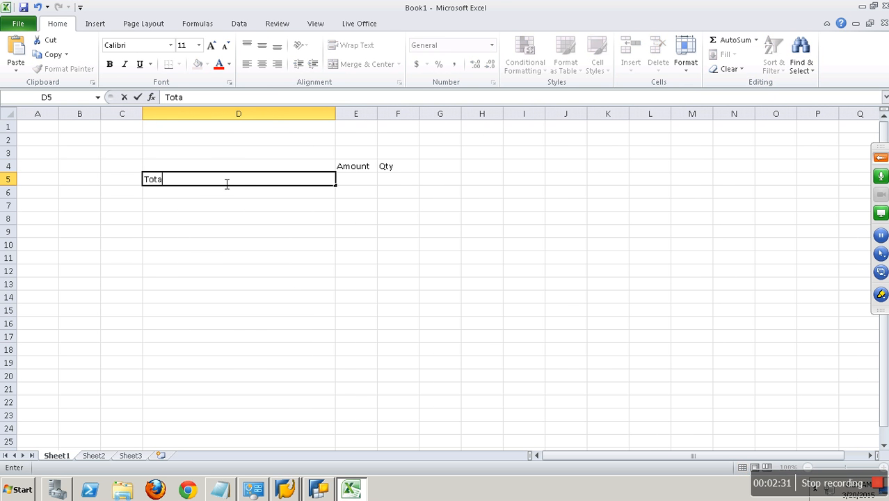
type("l Values")
key("Tab")
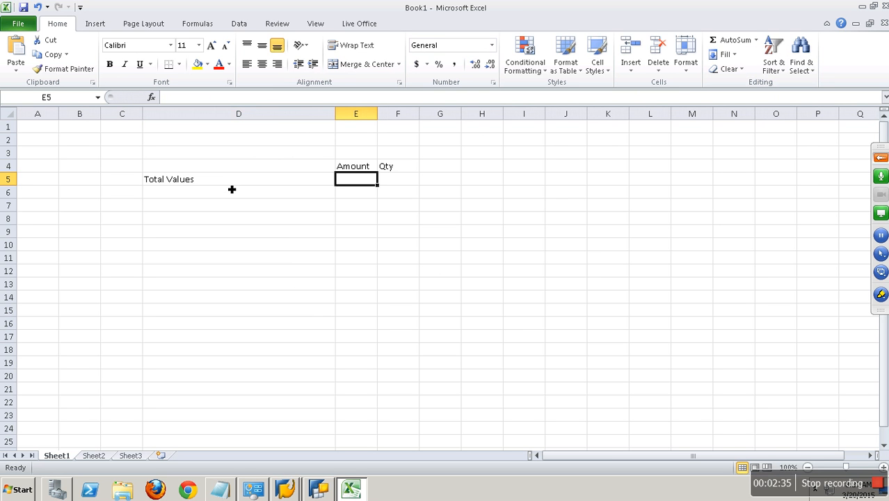
type("xxxxxx")
key("Tab")
type("xxxx")
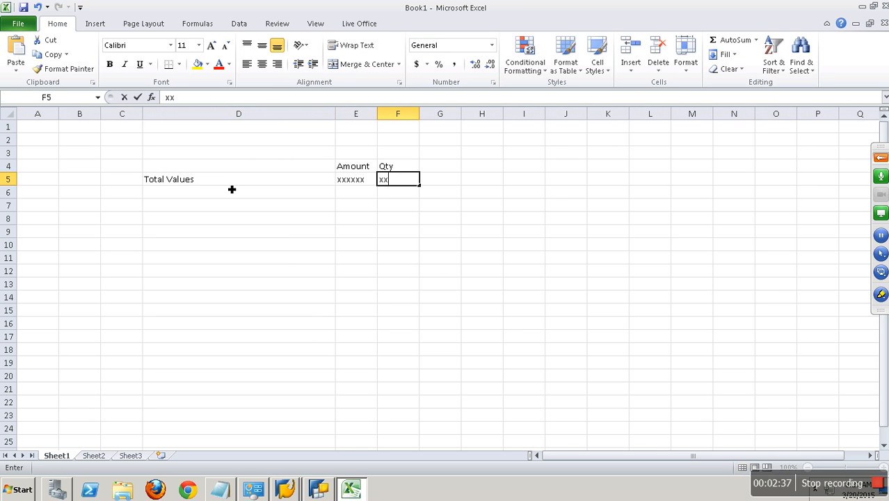
type("xxx")
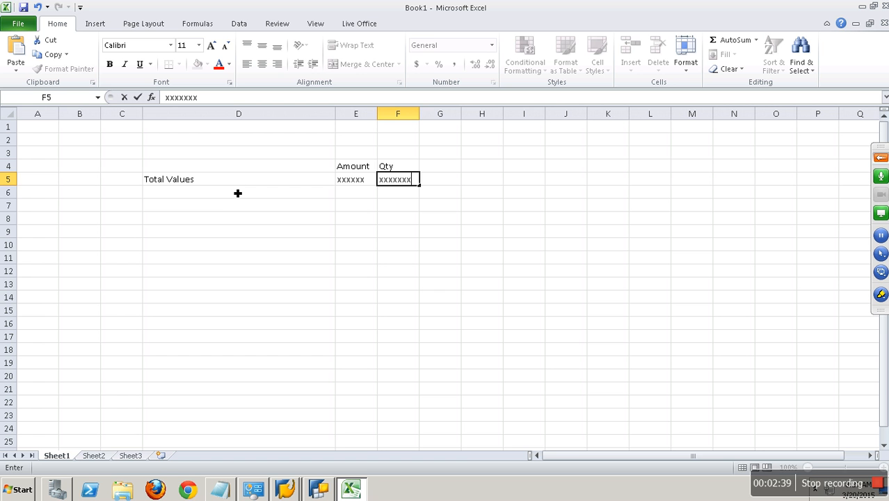
Step: Apply a thick box border around cells D6:F6
left_click(237, 193)
left_click_drag(220, 198, 397, 195)
left_click(179, 64)
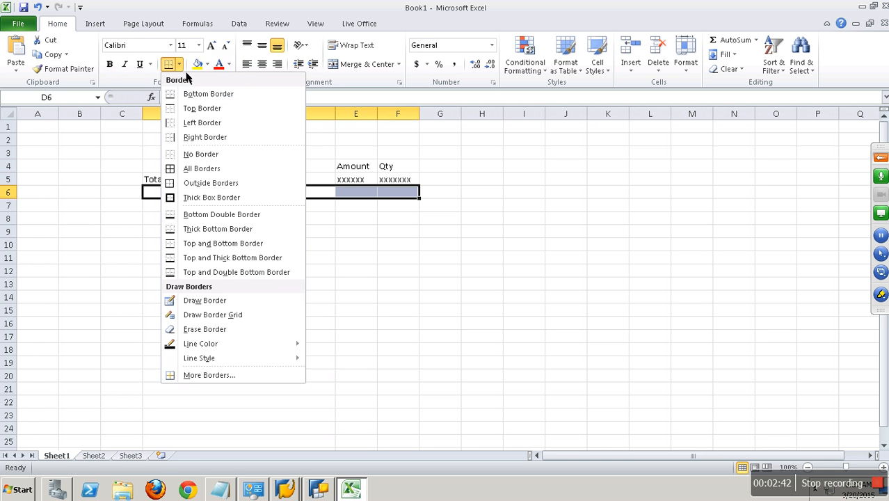
left_click(201, 197)
left_click(195, 206)
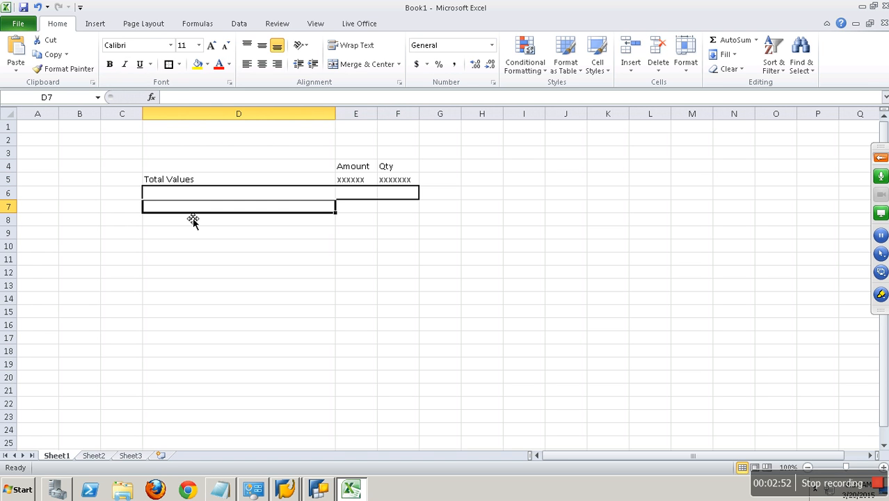
Step: Enter 2012 in cell D7 with "jan", "feb" and "mar" below it in D8:D10
type("2012")
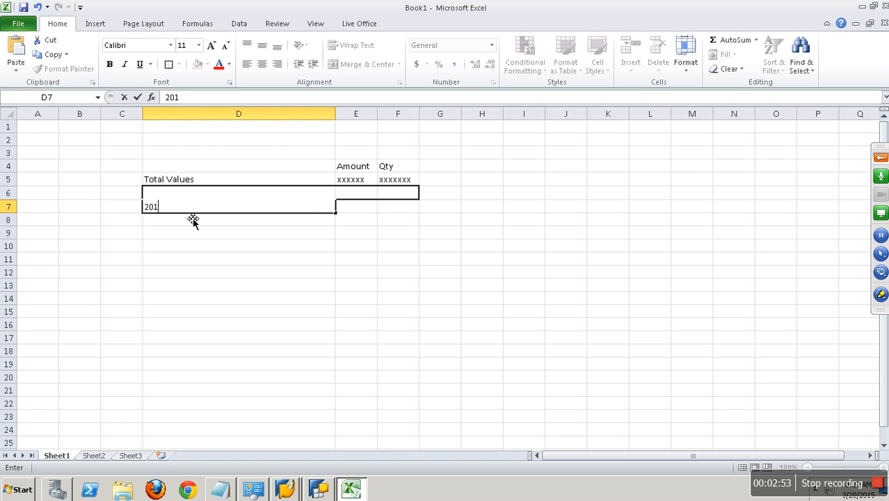
key("Tab")
key("Down")
left_click(192, 219)
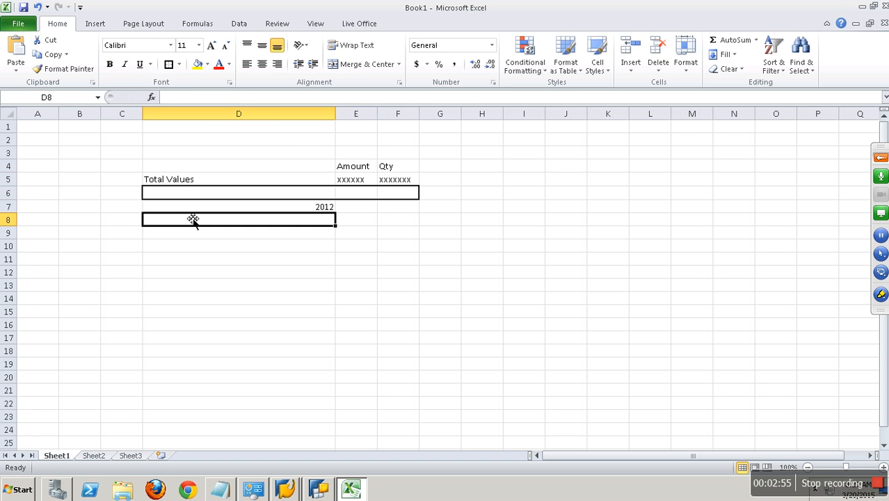
key("Down")
key("Down")
key("Up")
key("Up")
type("jan")
key("Return")
type("feb")
key("Return")
type("m")
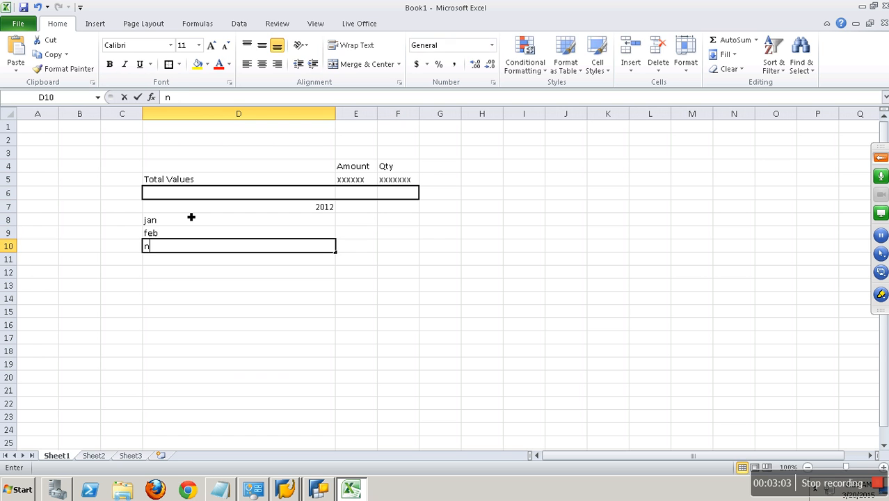
key("BackSpace")
type("mar")
key("Return")
Step: Enter 2013 in cell D11 with "jan", "feb" and "mar" below it in D12:D14
type("2013")
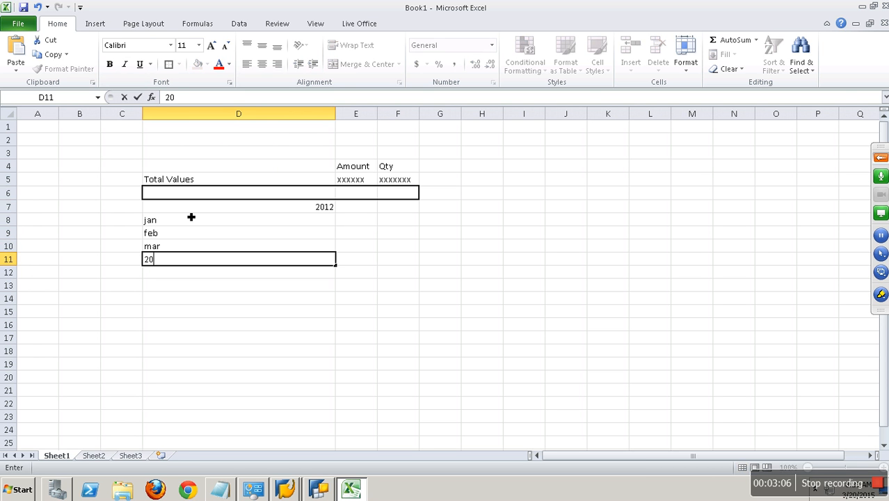
key("Return")
type("jan")
key("Return")
type("feb")
key("Return")
type("mar")
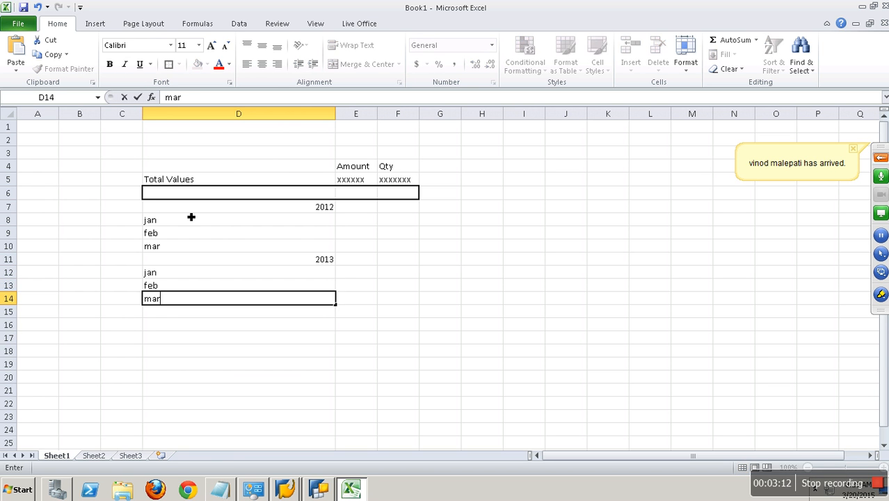
key("ctrl+Return")
key("Up")
key("Up")
key("Up")
key("Up")
key("Up")
key("Up")
key("Up")
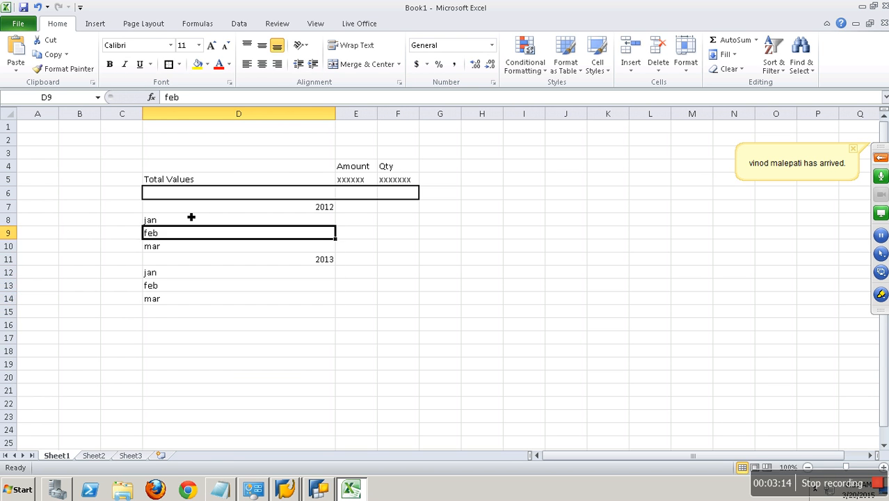
key("Down")
key("Down")
key("Down")
key("Down")
key("Down")
key("Down")
key("Down")
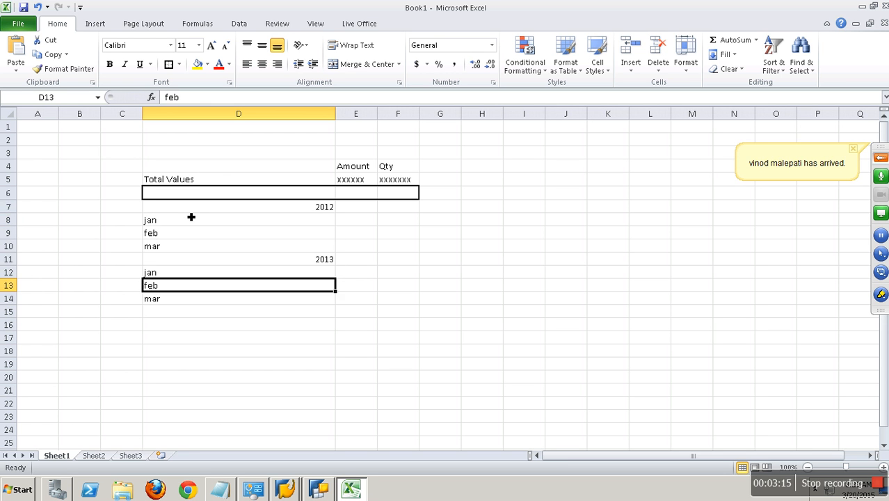
key("Up")
key("Up")
key("Up")
double_click(191, 217)
left_click(193, 218)
key("Down")
key("Down")
key("Down")
key("Down")
key("Down")
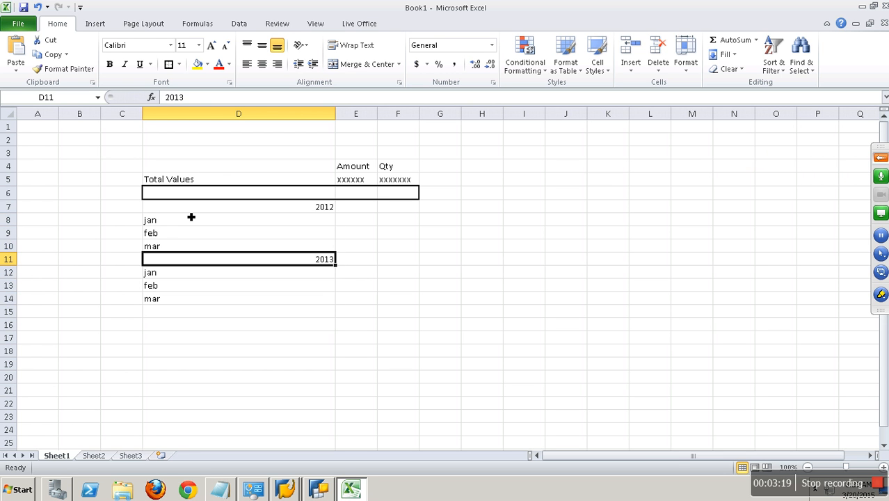
key("Up")
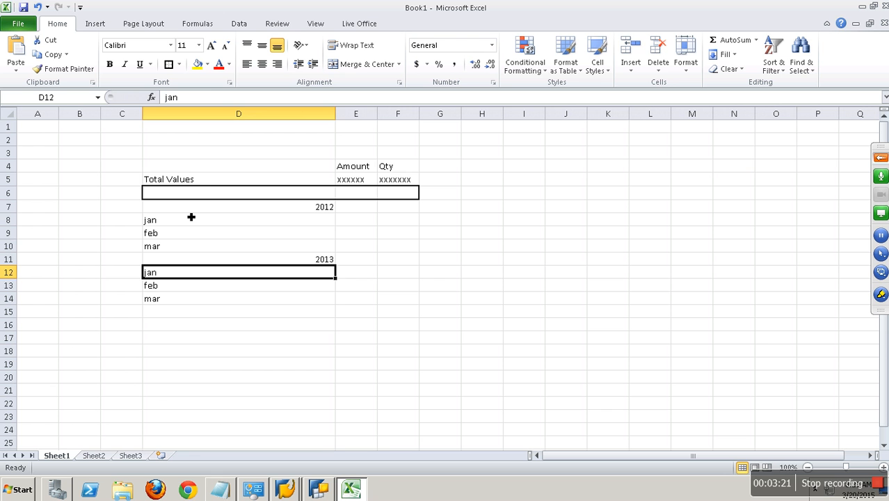
left_click(202, 183)
left_click(218, 168)
left_click_drag(218, 168, 408, 317)
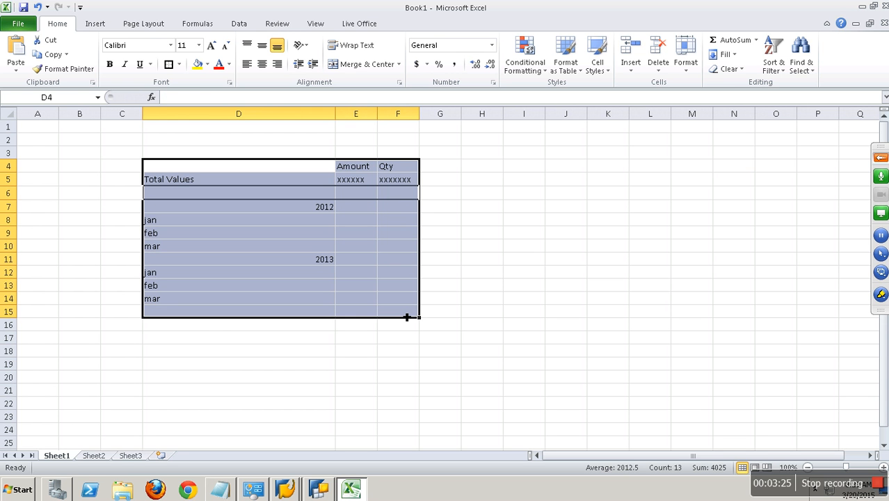
Step: Copy the placeholder values in E5:F5 into E7:F14 for all year and month rows
left_click(356, 209)
left_click(357, 182)
left_click_drag(407, 182, 414, 179)
key("ctrl+c")
left_click(369, 210)
left_click_drag(396, 226, 420, 304)
key("Return")
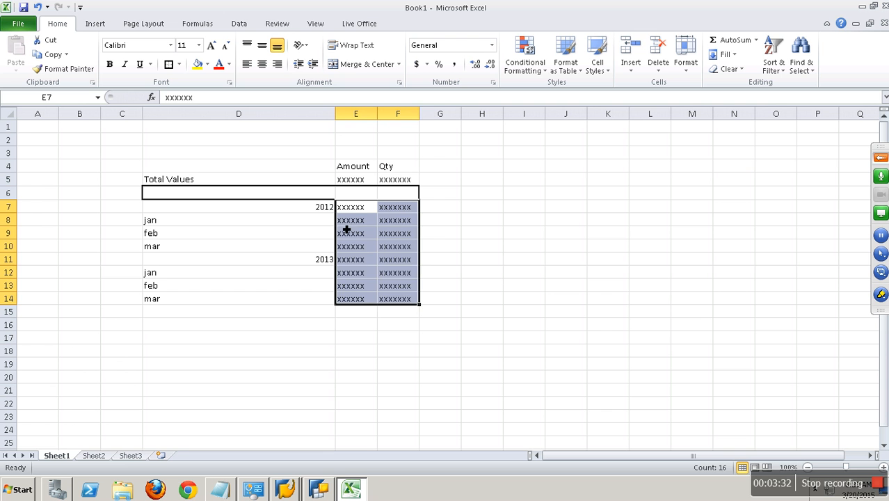
left_click(347, 208)
left_click_drag(349, 213, 392, 214)
left_click(349, 220)
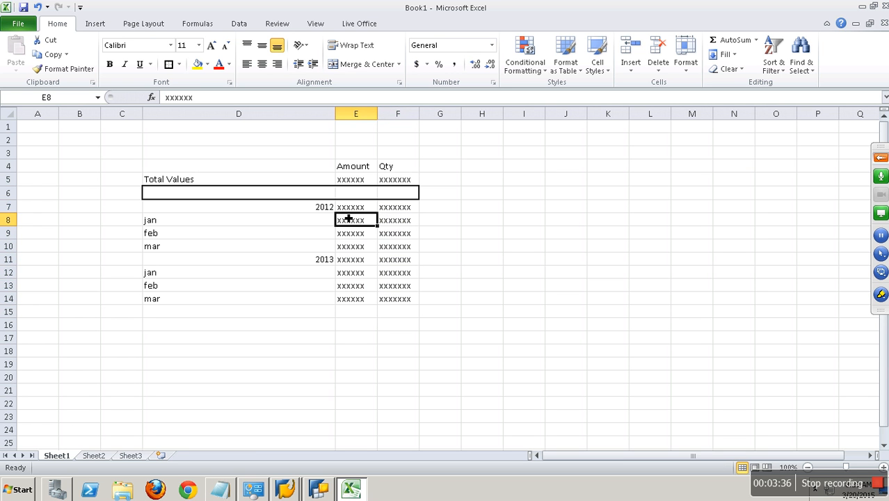
left_click(332, 210)
left_click(328, 222)
left_click_drag(347, 221, 416, 229)
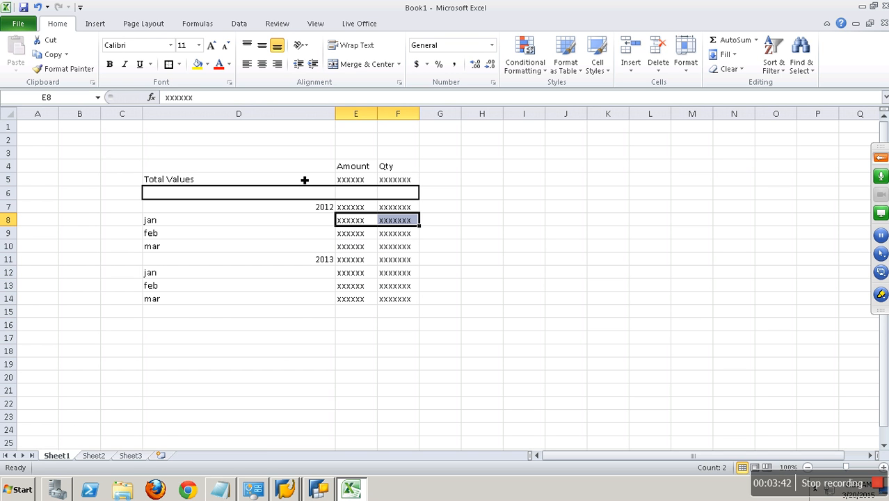
left_click_drag(293, 170, 398, 301)
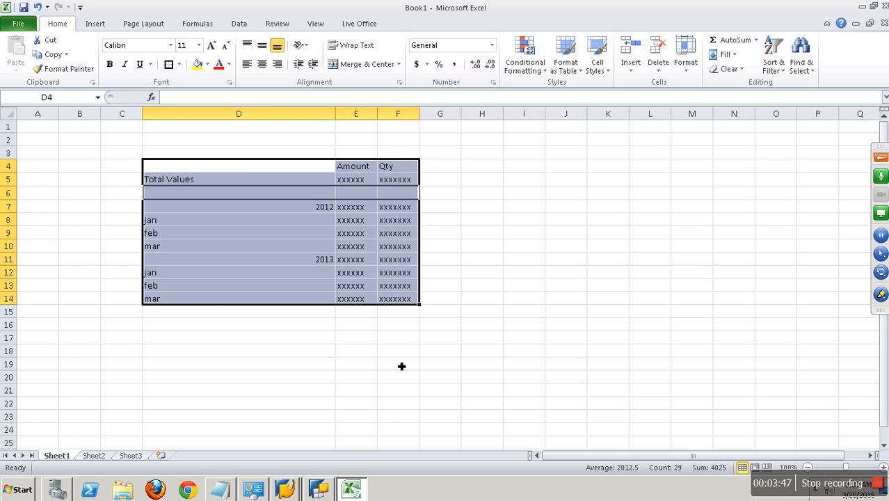
Step: Switch to BEx Query Designer and remove Formula 1 from the Key Figures structure in the columns
left_click(331, 492)
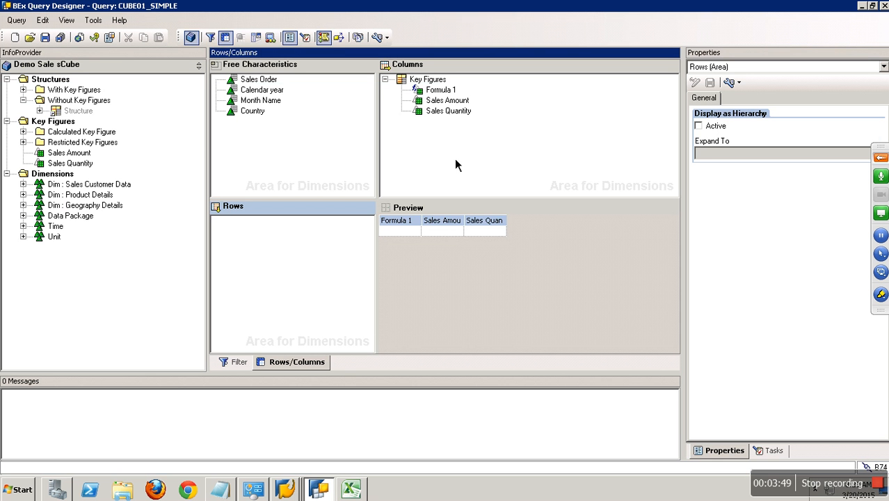
left_click(444, 90)
left_click_drag(444, 90, 171, 168)
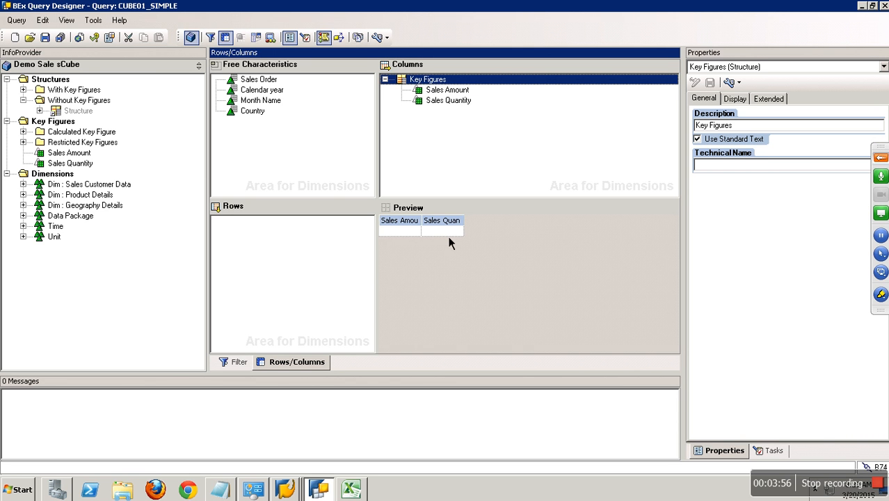
Step: Create a new structure in the query's rows
right_click(313, 257)
left_click(335, 250)
left_click(262, 222)
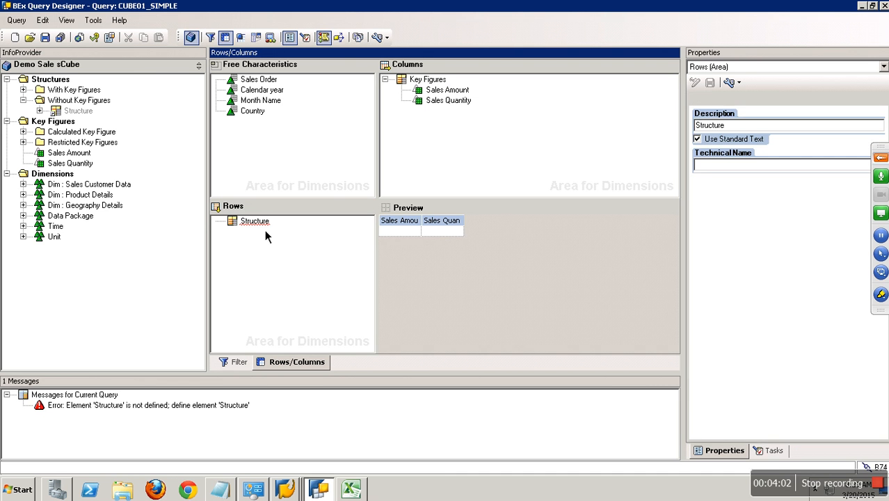
Step: Add a selection to the row structure and set its description to "Total Values"
right_click(261, 224)
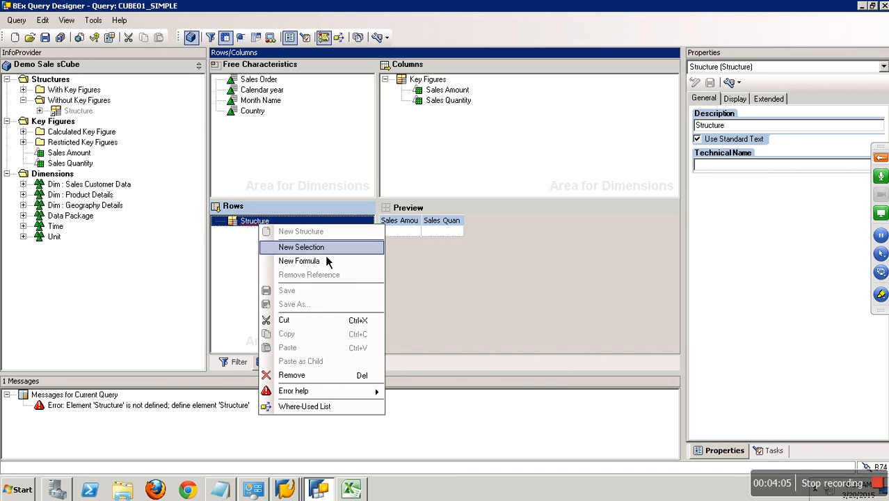
left_click(325, 254)
right_click(281, 233)
left_click(307, 241)
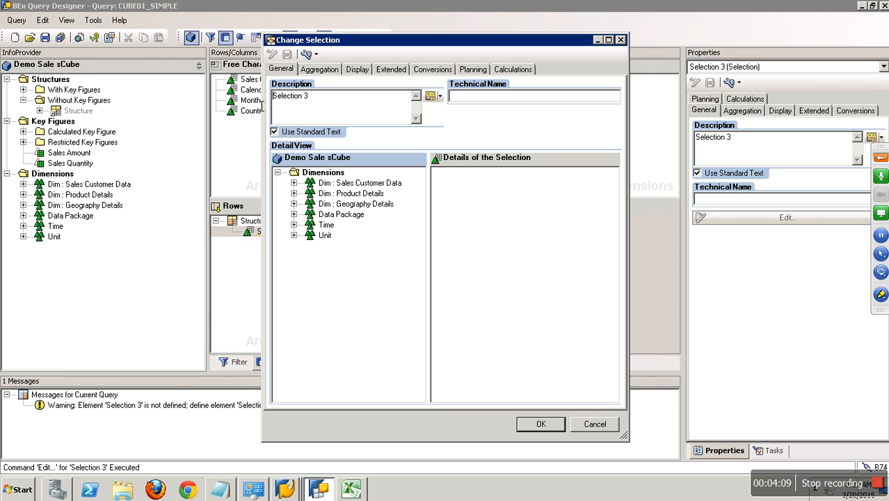
left_click_drag(317, 101, 250, 112)
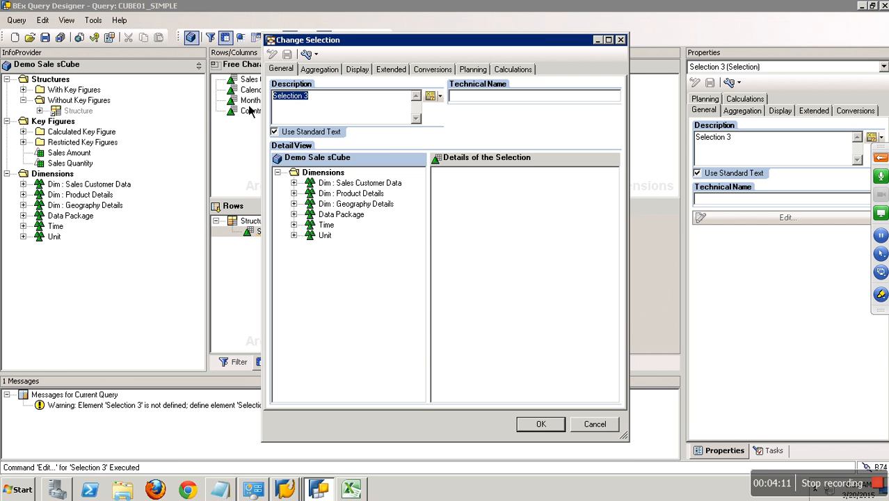
type("Total Values")
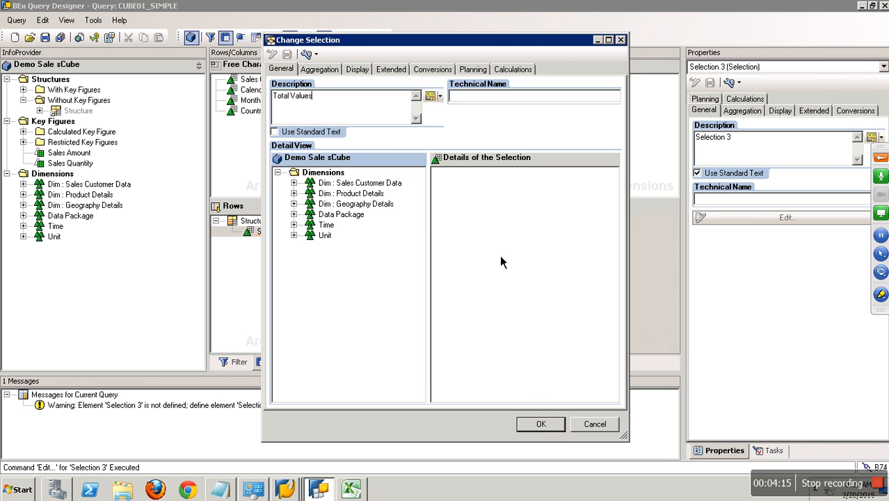
left_click(540, 424)
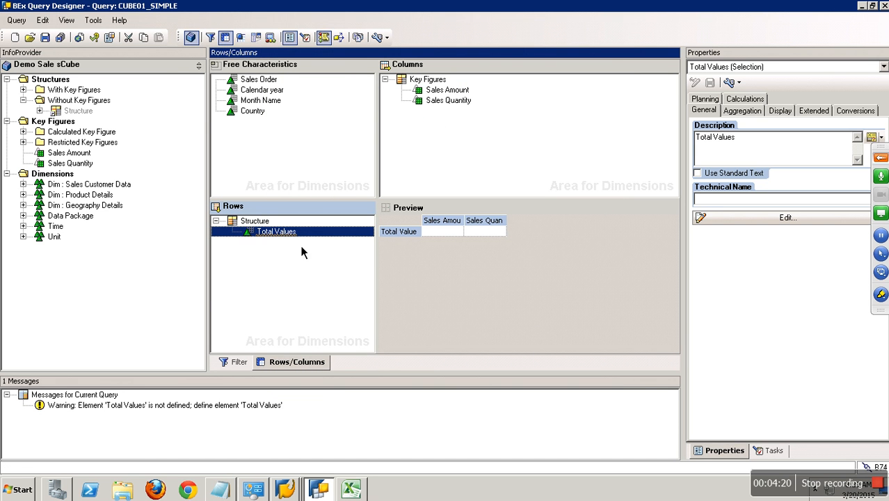
Step: Add a second selection to the row structure and set its description to "."
right_click(271, 222)
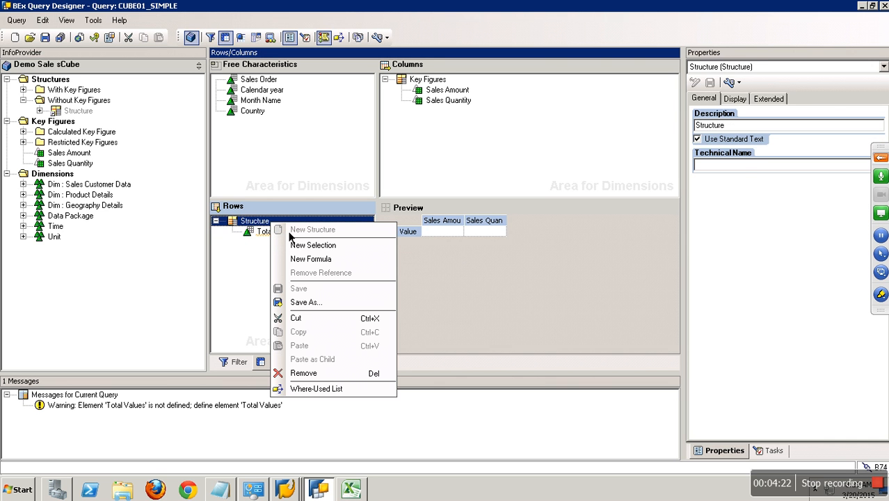
left_click(331, 245)
right_click(294, 237)
left_click(309, 238)
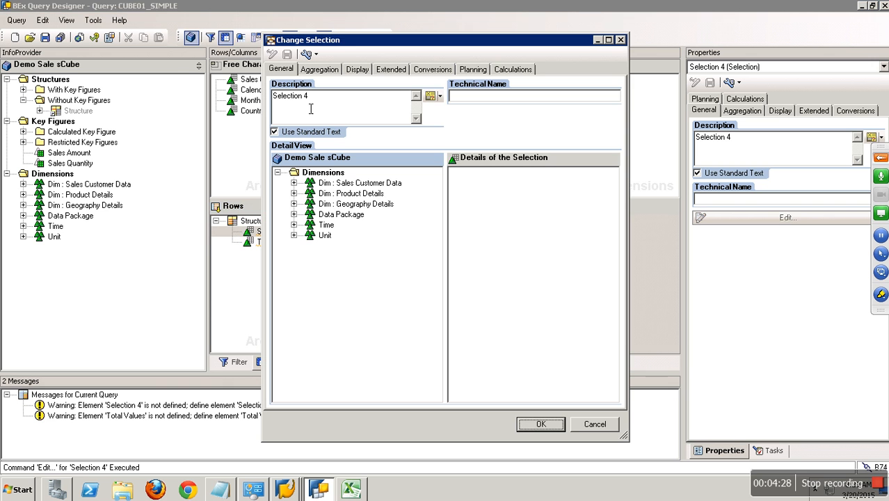
left_click_drag(309, 96, 255, 103)
type(".")
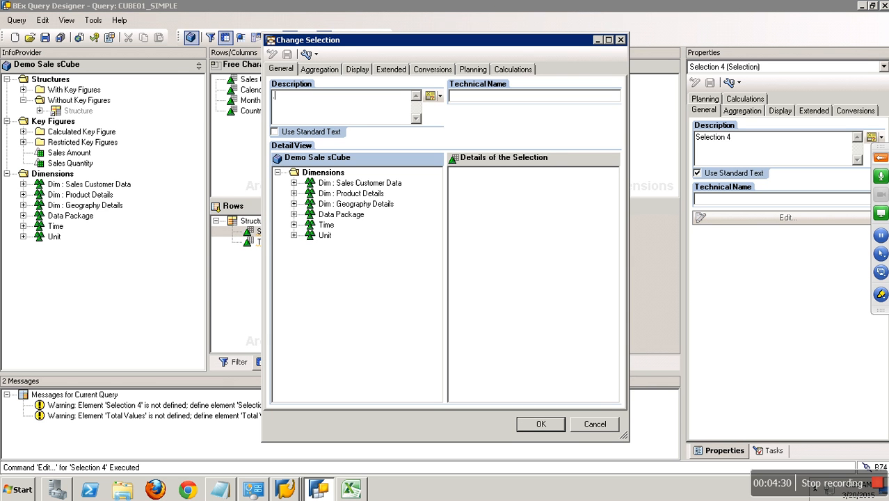
left_click(550, 243)
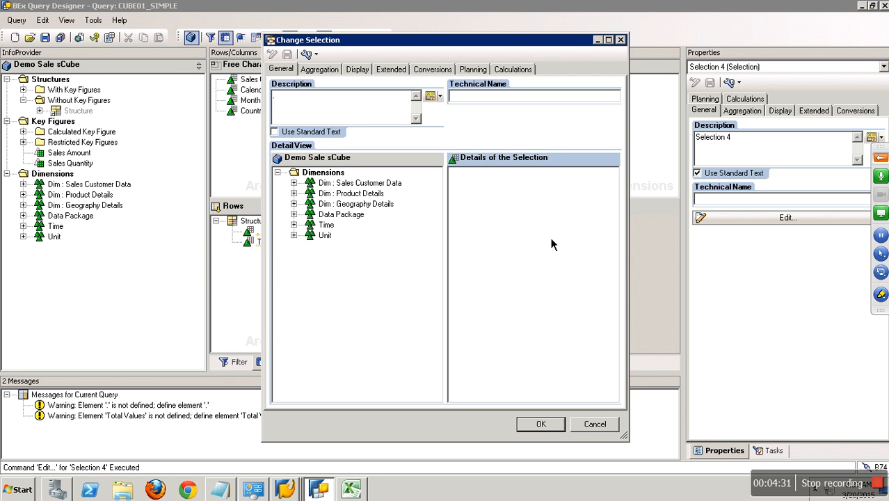
Step: Restrict the "." selection to the single calendar year value 9999, entered directly
double_click(310, 225)
left_click_drag(356, 235, 507, 179)
right_click(507, 179)
left_click(525, 182)
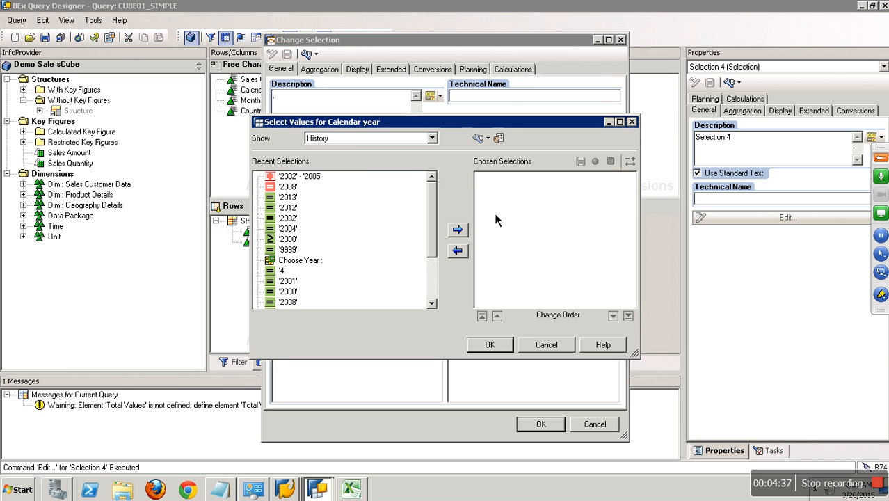
left_click(354, 138)
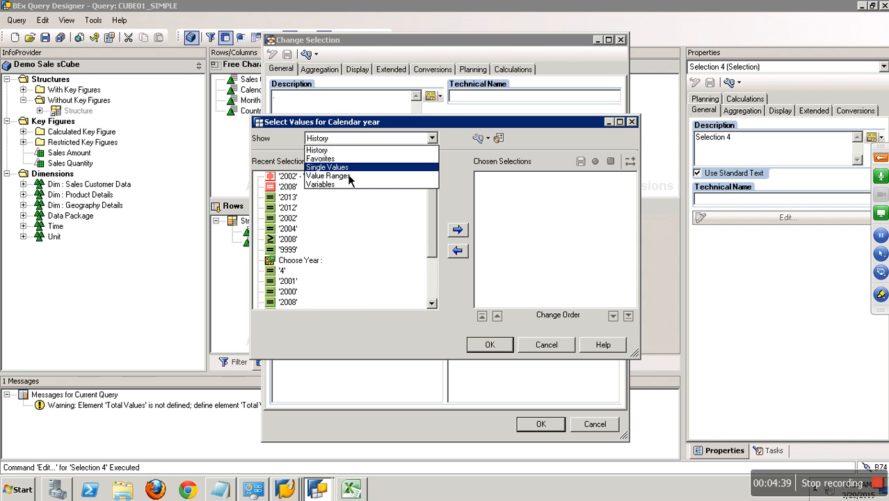
left_click(351, 167)
left_click(347, 320)
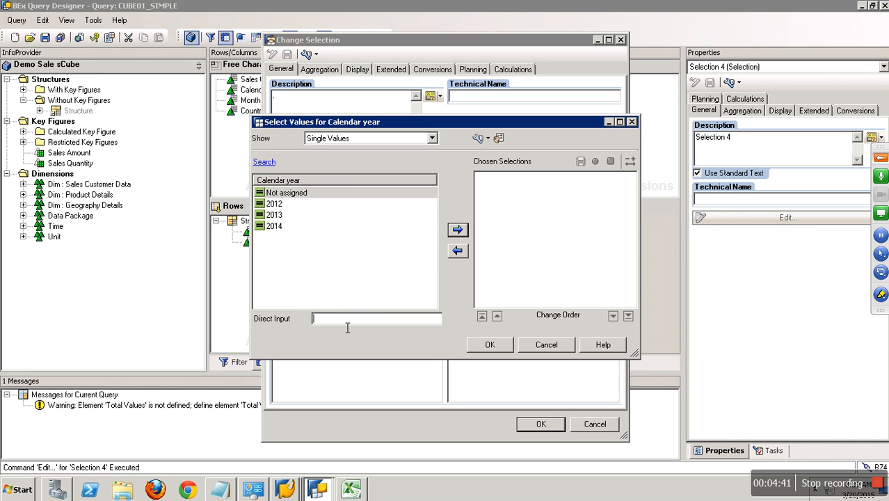
type("9")
left_click(464, 232)
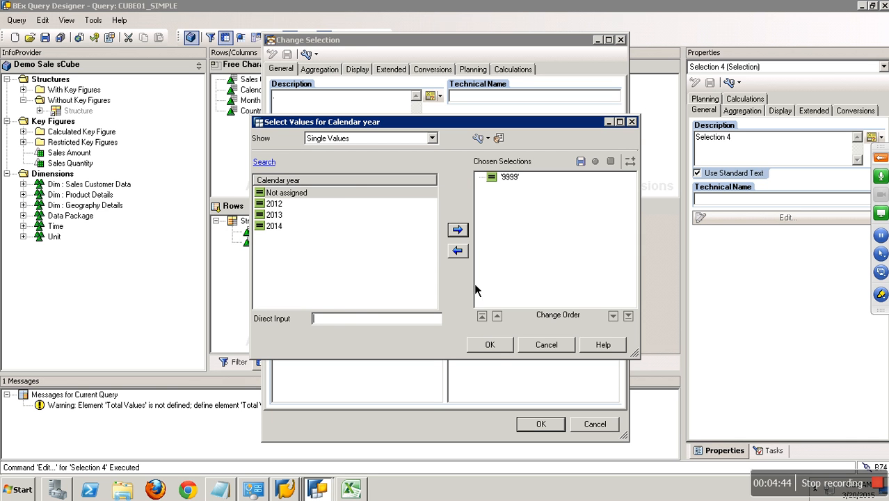
left_click(490, 345)
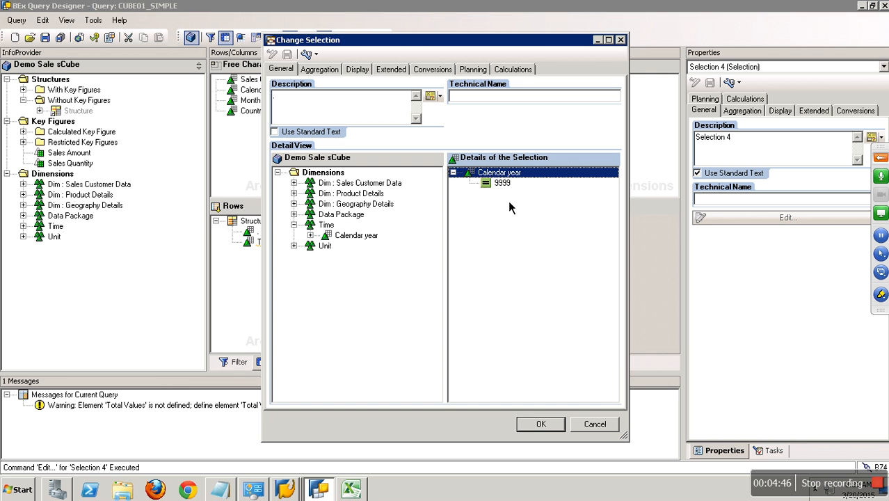
left_click(545, 425)
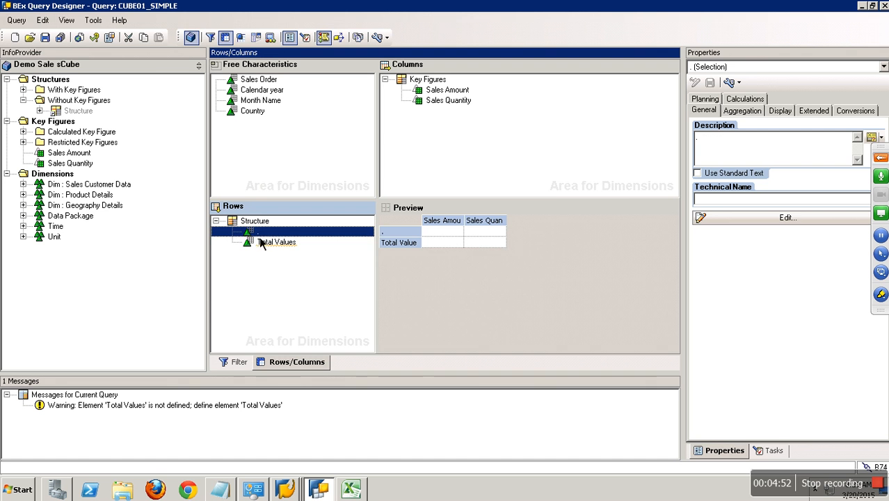
Step: Move the Total Values selection above the "." selection in the row structure
left_click_drag(271, 243, 265, 227)
left_click(288, 293)
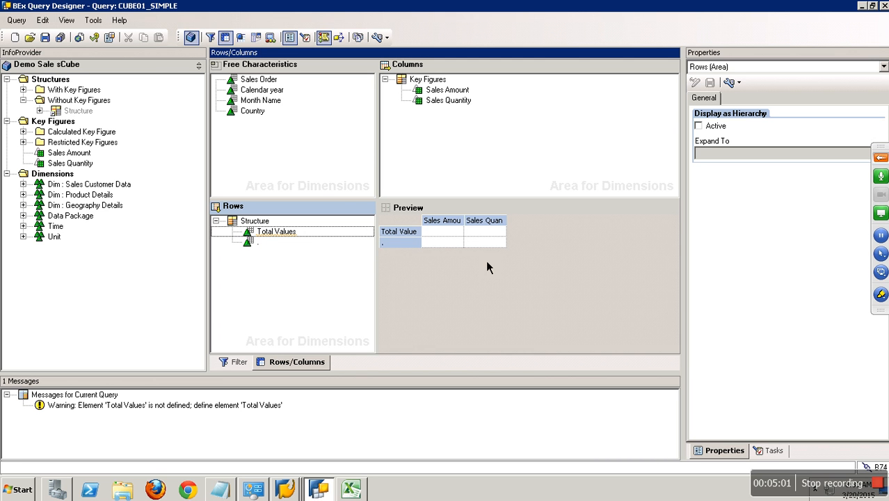
Step: Add a new selection to the row structure and restrict it to calendar year 2012
right_click(272, 223)
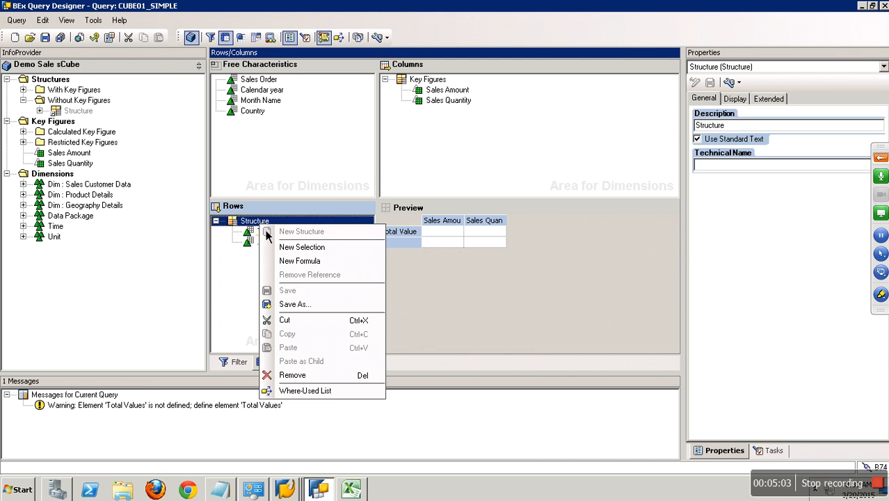
left_click(291, 244)
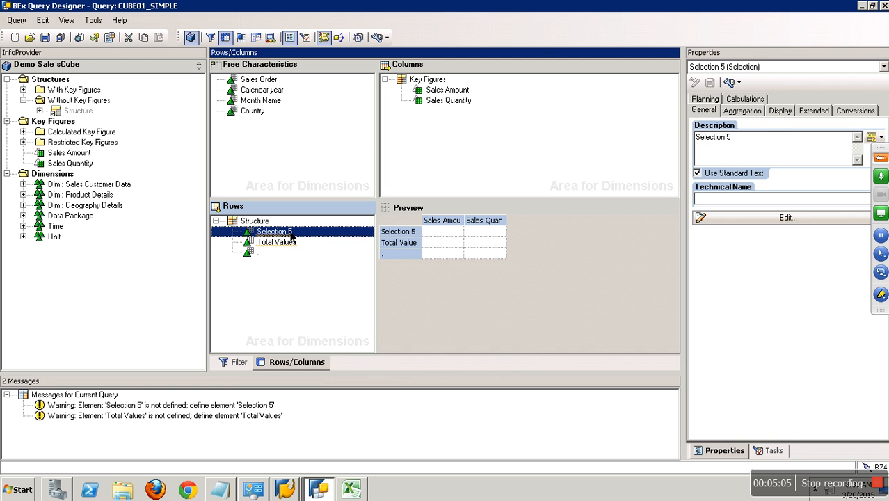
right_click(285, 222)
right_click(286, 234)
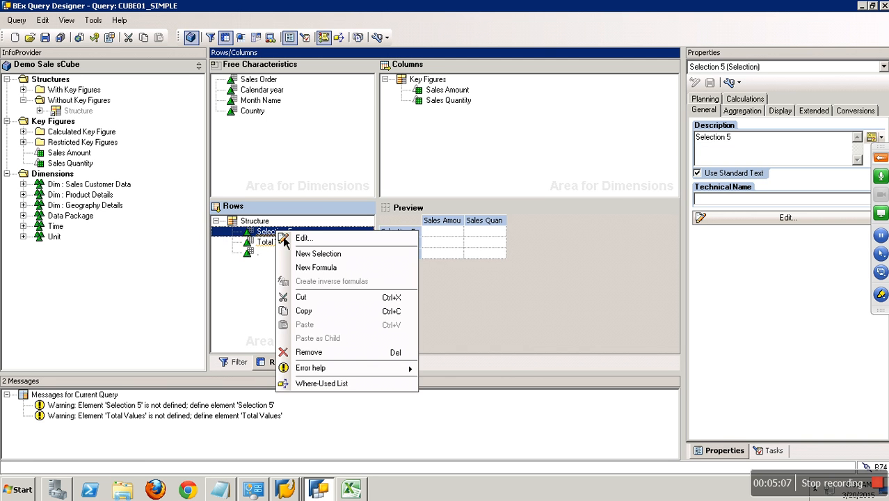
left_click(306, 232)
left_click(311, 235)
left_click(327, 256)
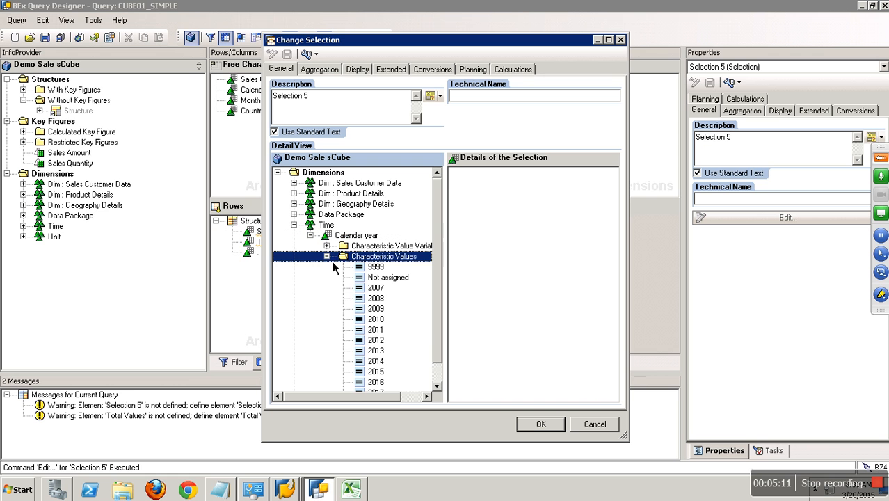
left_click_drag(381, 340, 526, 293)
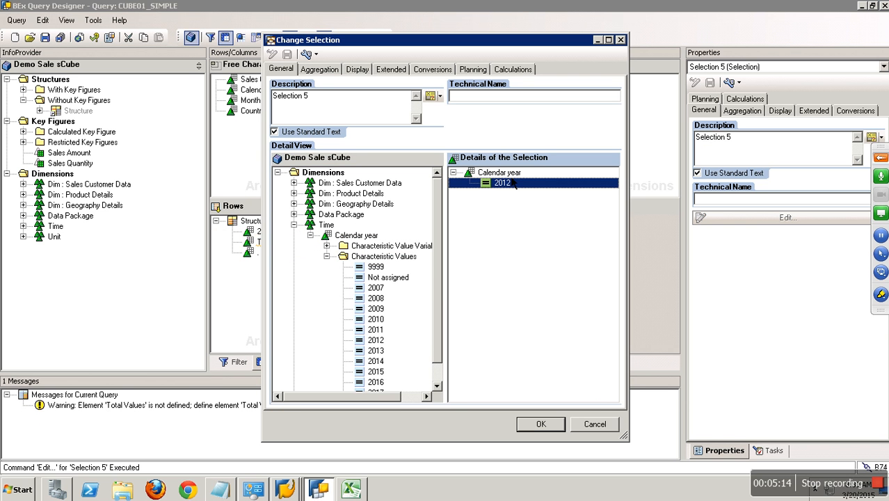
Step: Set the description of the new calendar year selection to "2012" and apply the changes
left_click(327, 99)
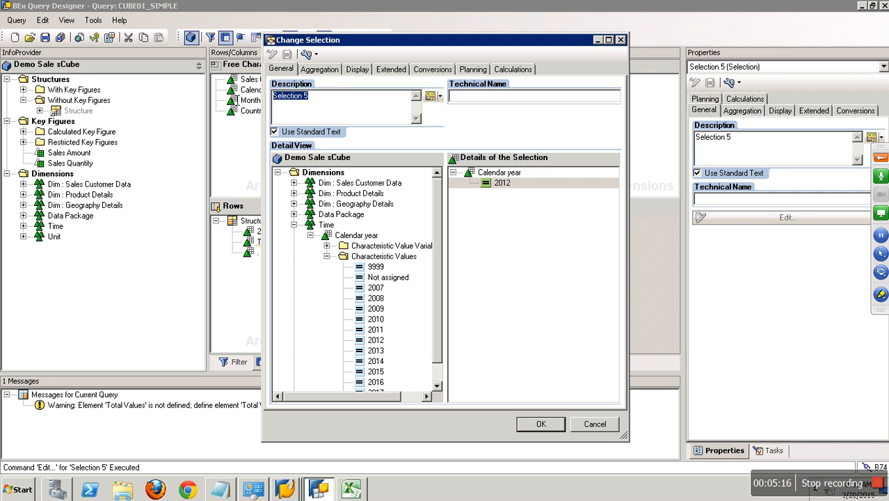
type("2012")
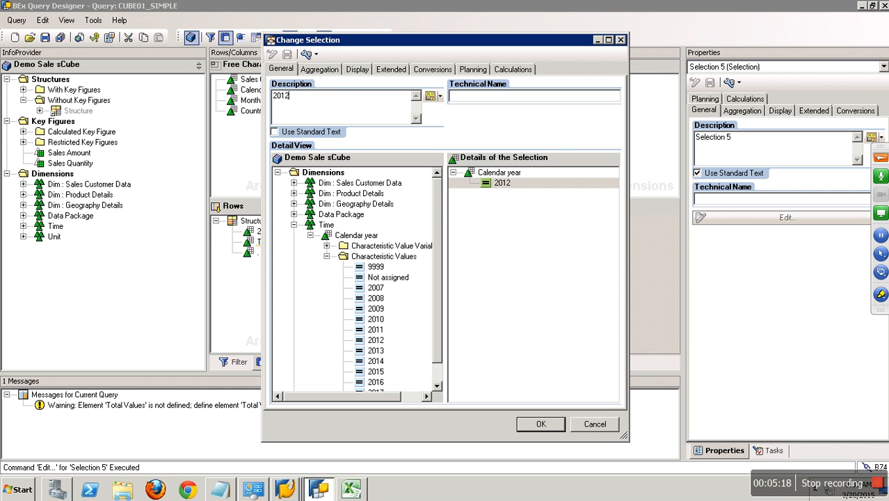
left_click(542, 424)
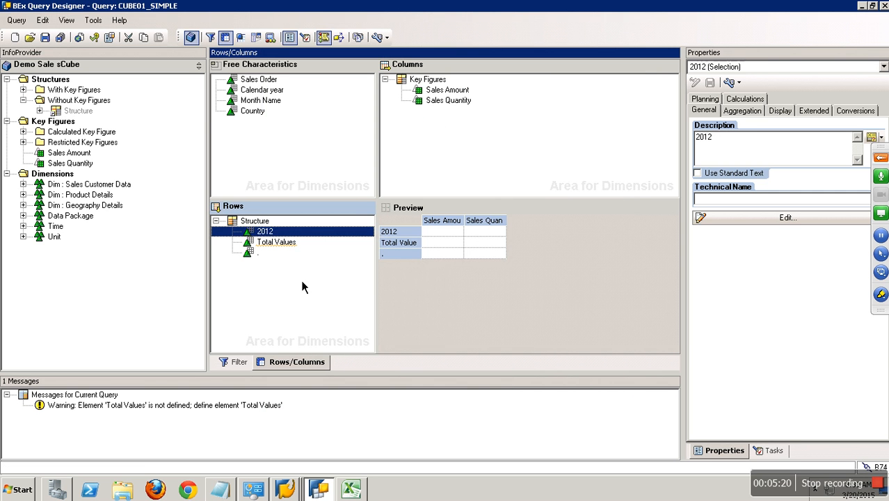
Step: Add another selection to the row structure and set its description to "Jan - 2012"
right_click(267, 222)
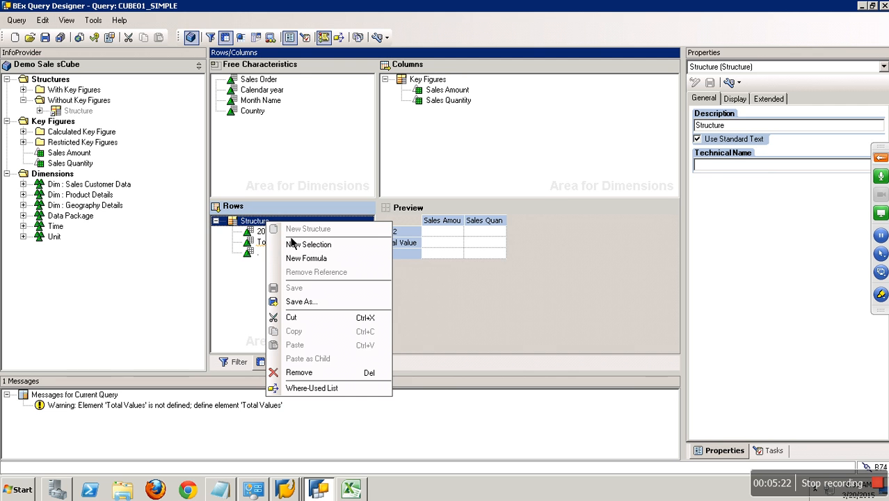
left_click(322, 247)
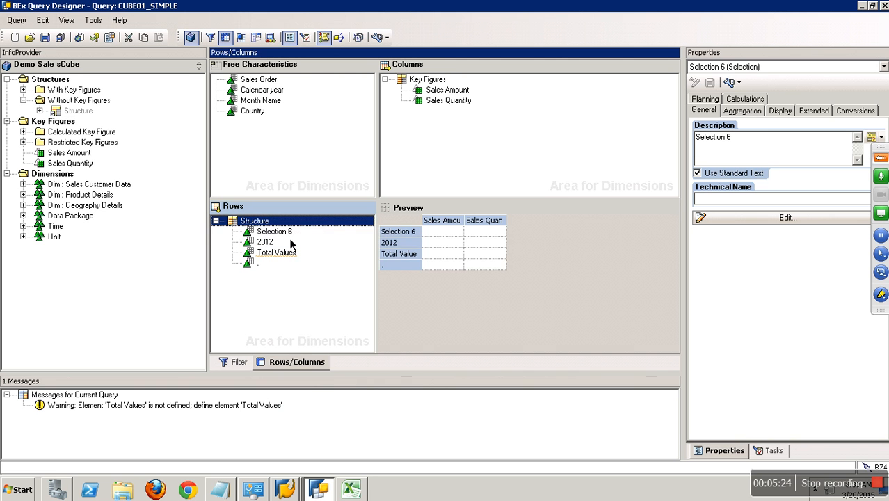
right_click(285, 232)
left_click(309, 238)
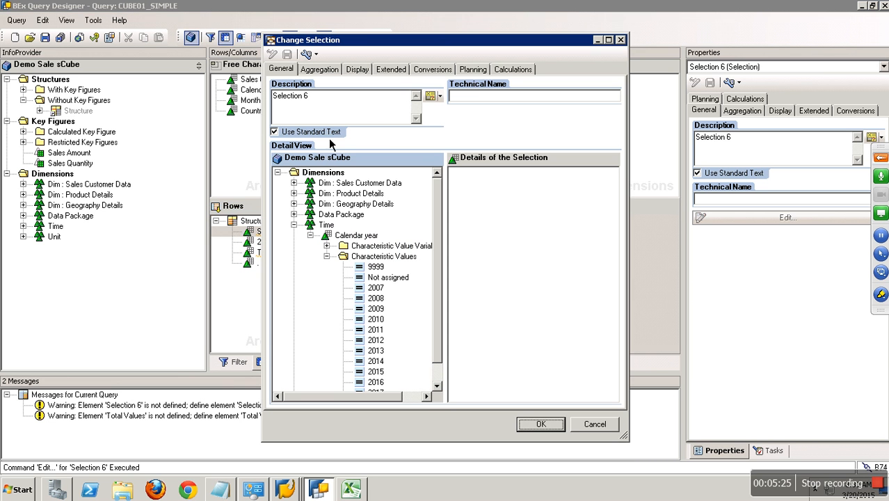
left_click_drag(335, 103, 211, 99)
type("Jan - 201")
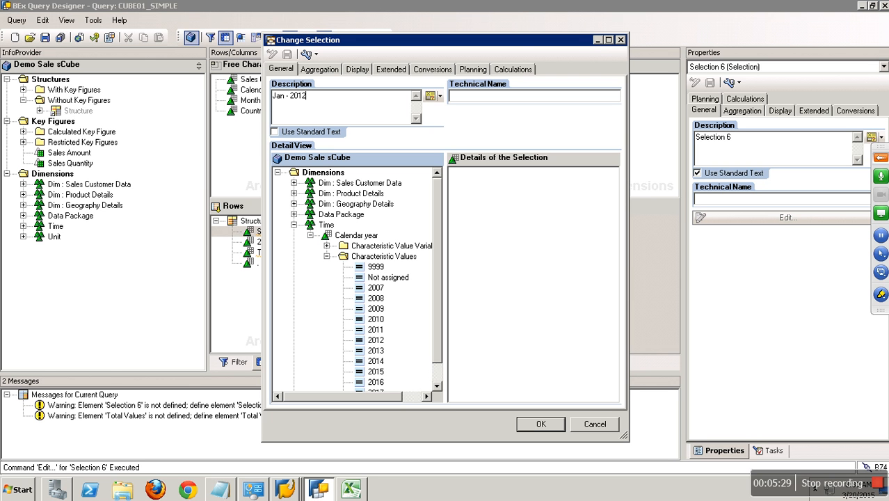
type("2")
Step: Restrict the "Jan - 2012" selection to calendar year 2012 and month name January
left_click_drag(385, 345, 530, 287)
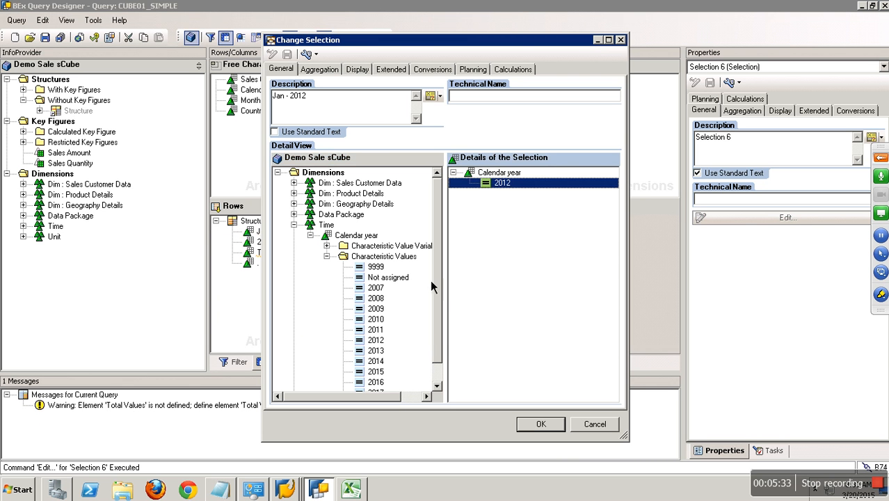
left_click(294, 225)
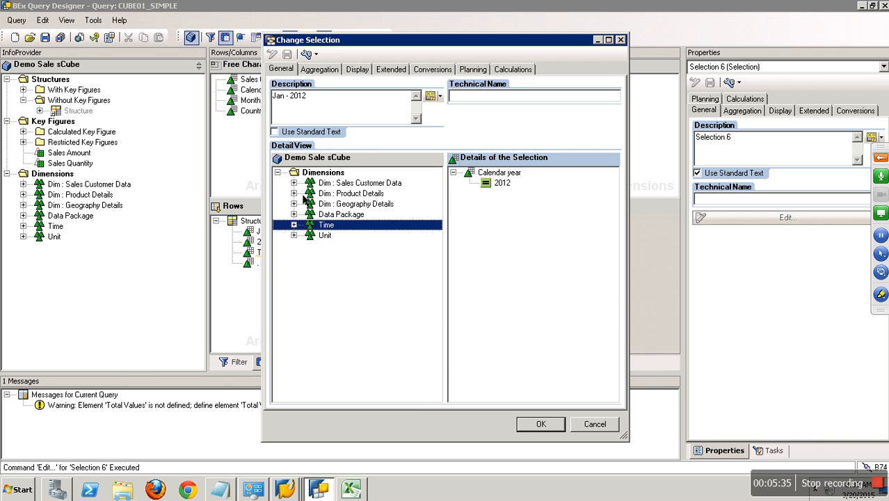
left_click(294, 183)
left_click(311, 204)
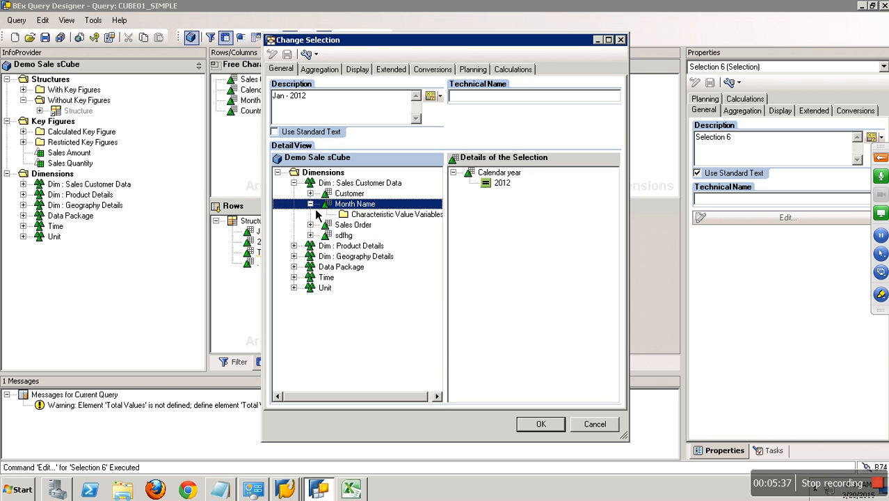
left_click_drag(359, 216, 499, 230)
right_click(498, 195)
left_click(528, 202)
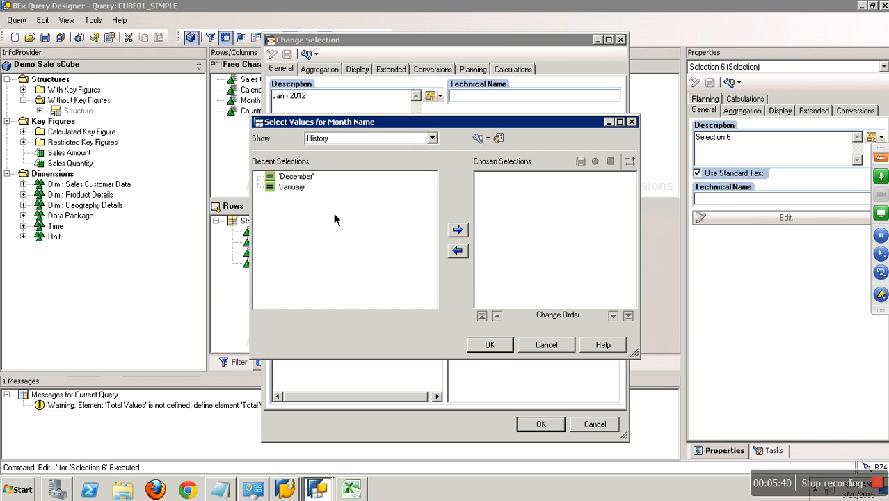
left_click(326, 187)
left_click(457, 229)
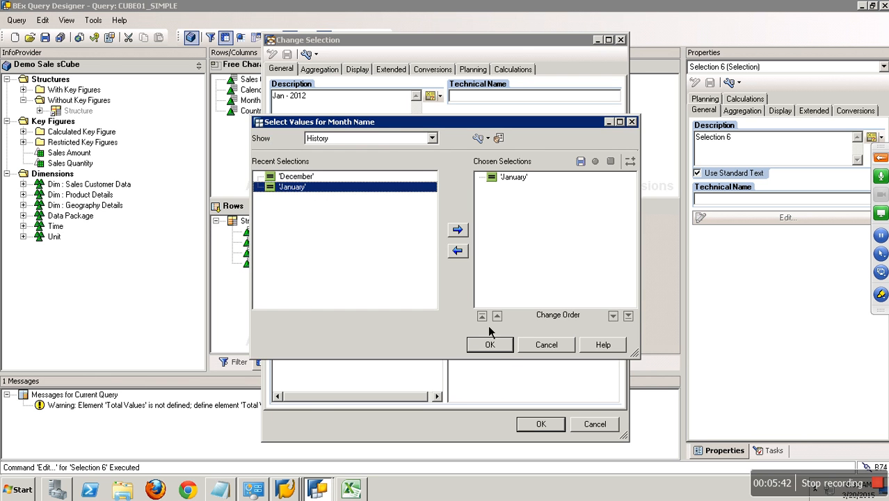
left_click(495, 348)
left_click(541, 425)
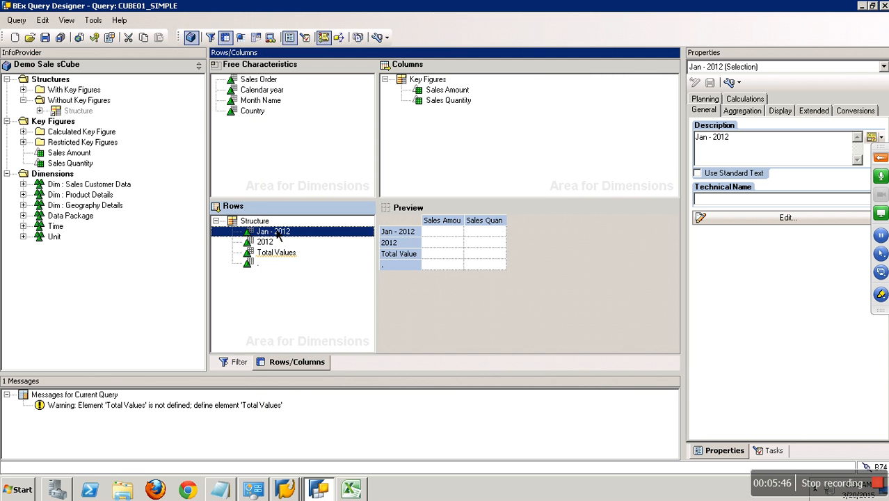
Step: Add a further selection to the row structure and set its description to "Feb - 2012"
left_click(254, 222)
right_click(265, 223)
left_click(324, 247)
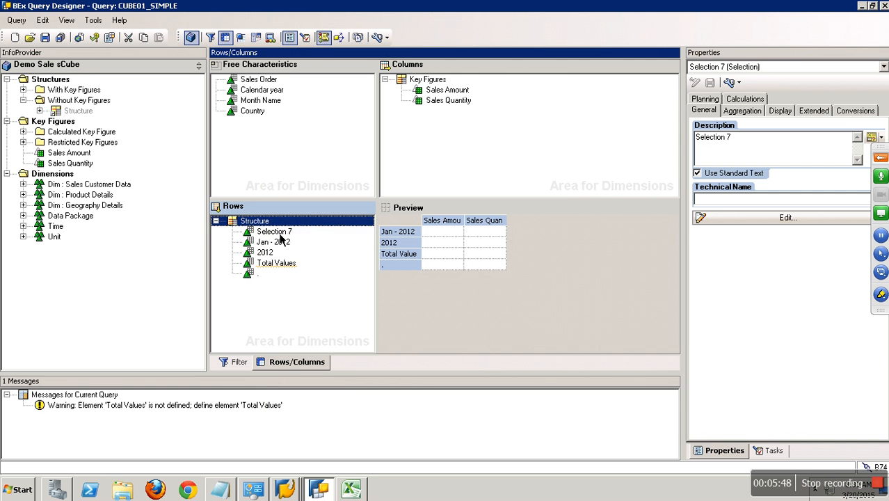
left_click(268, 231)
right_click(272, 232)
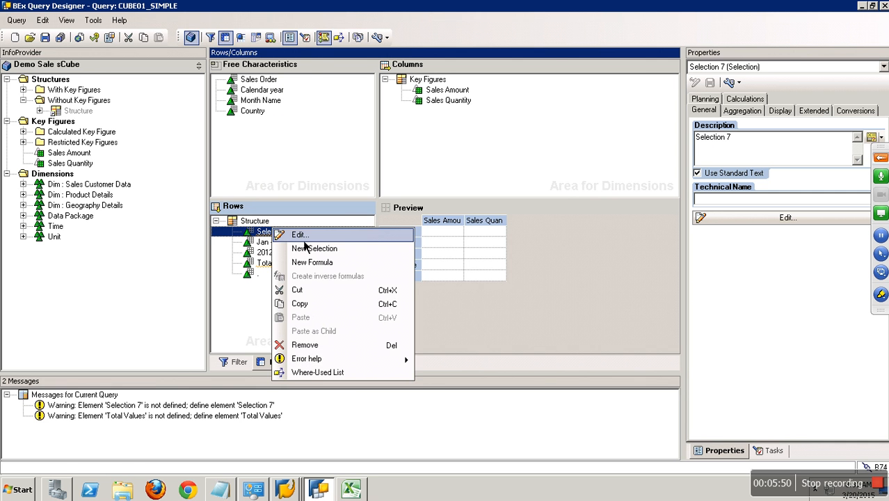
left_click(303, 237)
left_click_drag(322, 103, 224, 103)
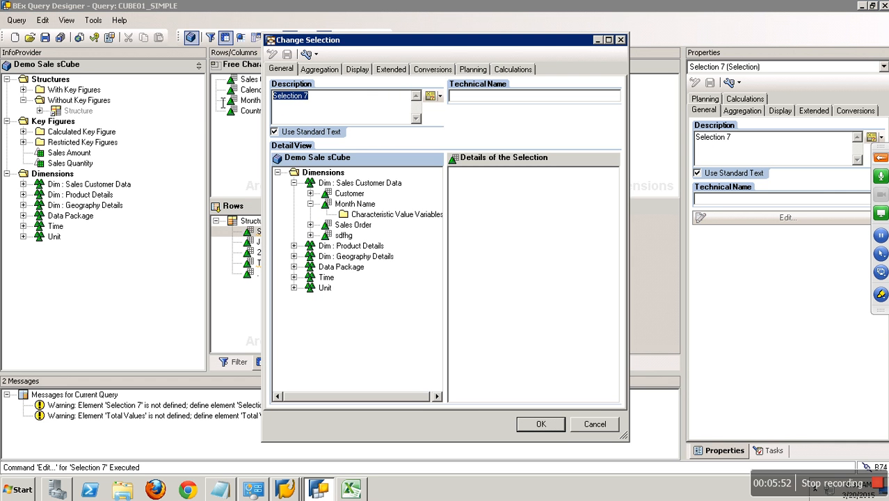
type("Feb - 2012")
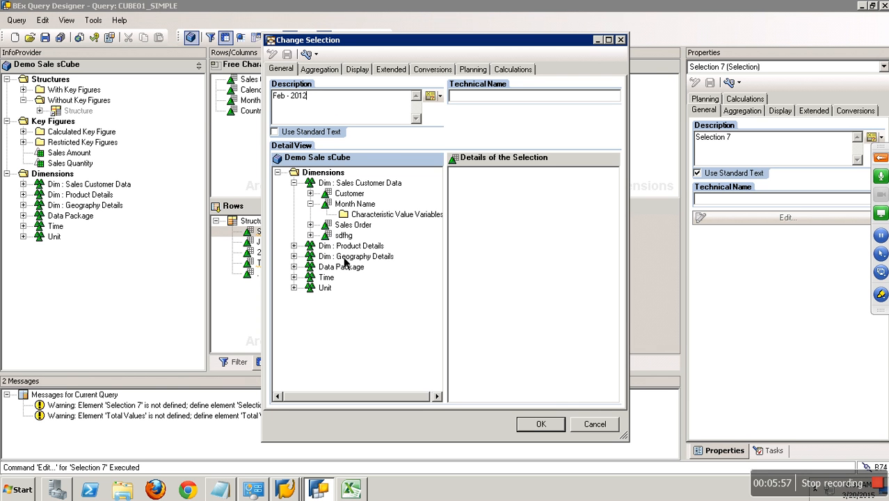
Step: Restrict the "Feb - 2012" selection to the single month name value February
left_click_drag(364, 205, 485, 203)
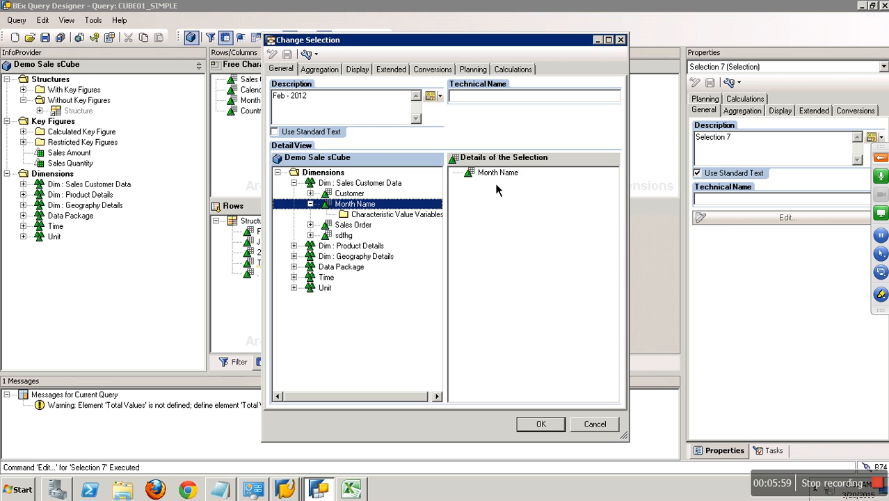
right_click(491, 172)
left_click(523, 180)
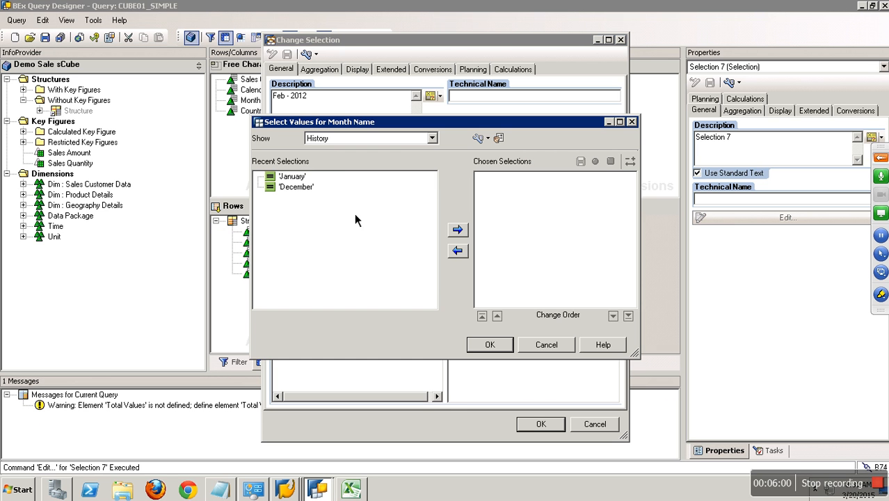
left_click(337, 138)
left_click(336, 169)
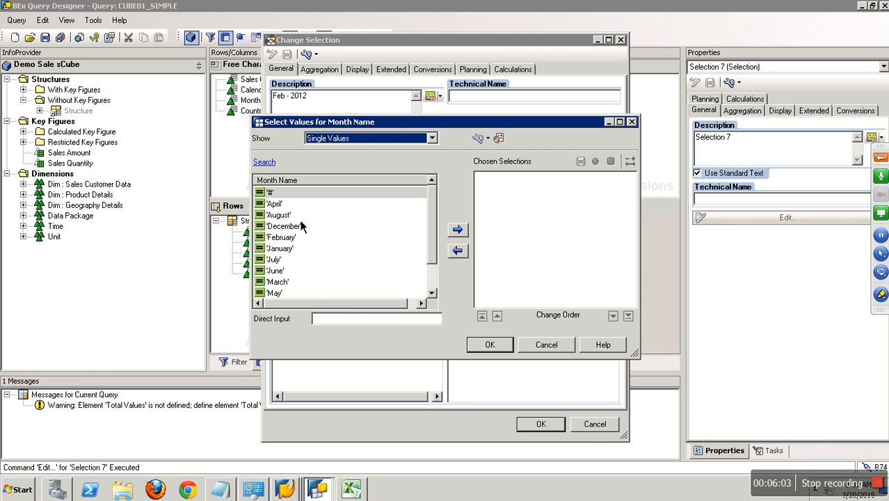
left_click(299, 239)
left_click(458, 229)
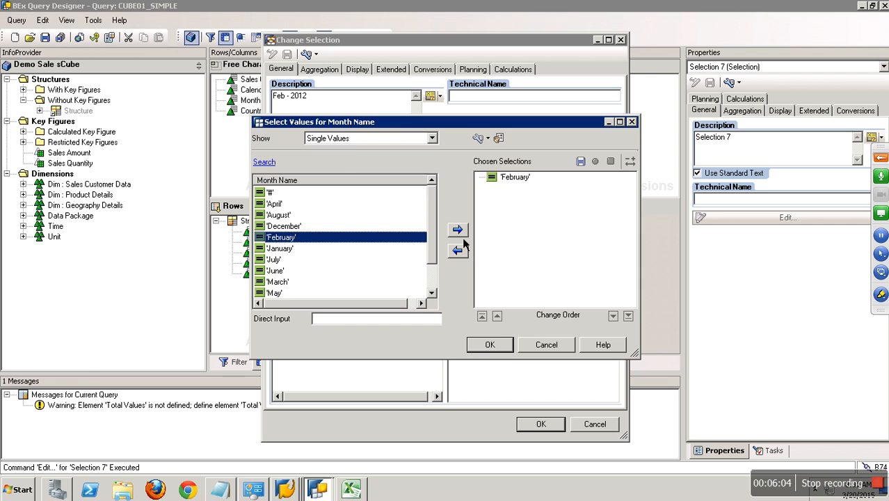
left_click(501, 350)
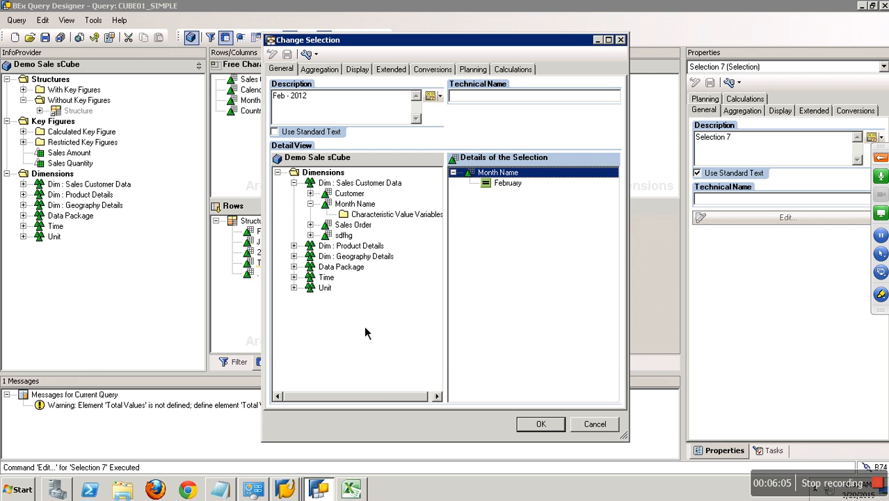
Step: Restrict the "Feb - 2012" selection to calendar year 2012 as well and apply the changes
left_click(294, 277)
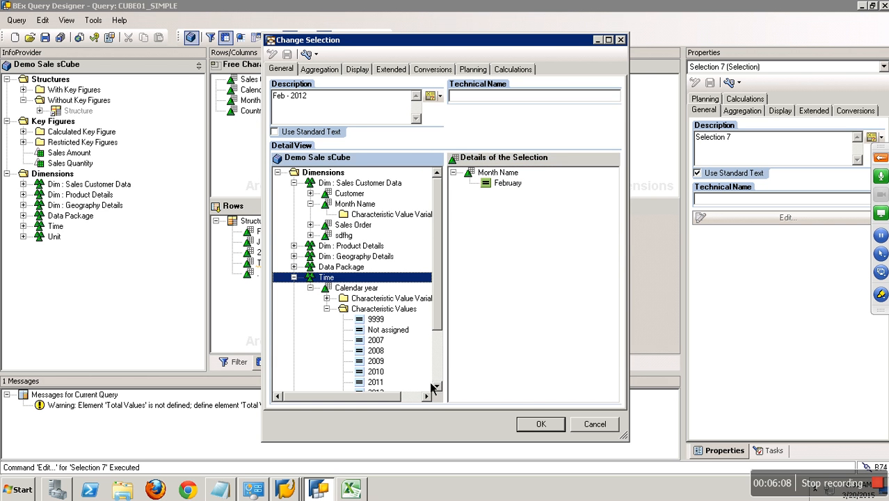
scroll(383, 313, "down", 3)
left_click_drag(382, 323, 523, 278)
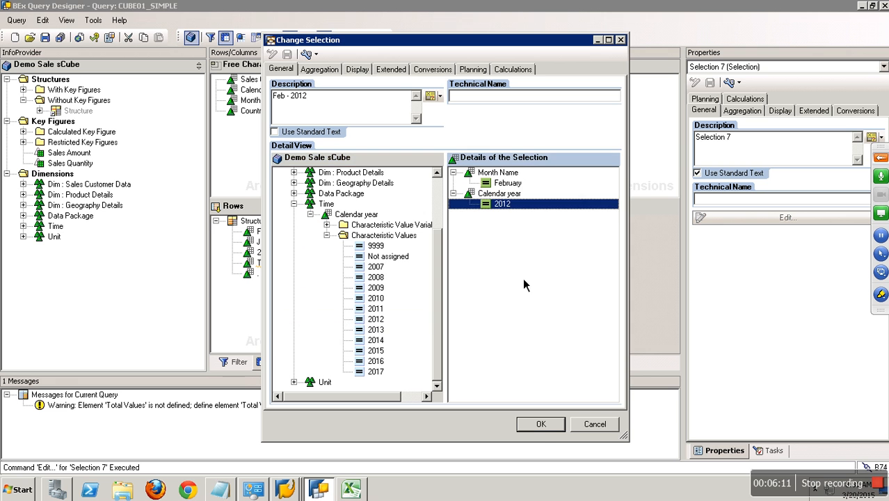
left_click(540, 425)
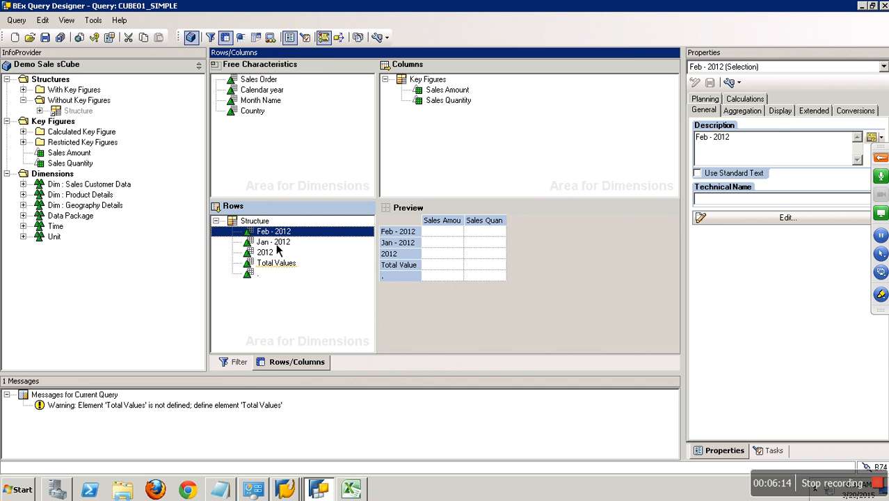
Step: Add a new selection to the row structure and set its description to "2013"
right_click(267, 222)
left_click(313, 247)
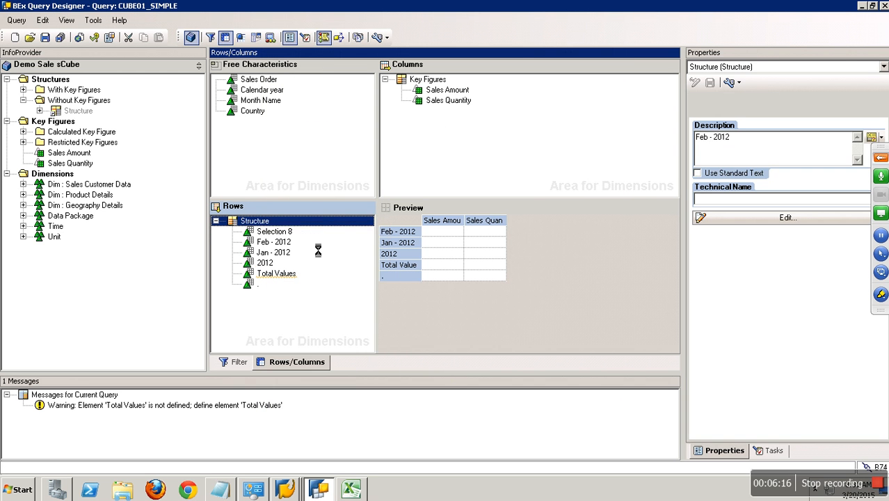
right_click(288, 231)
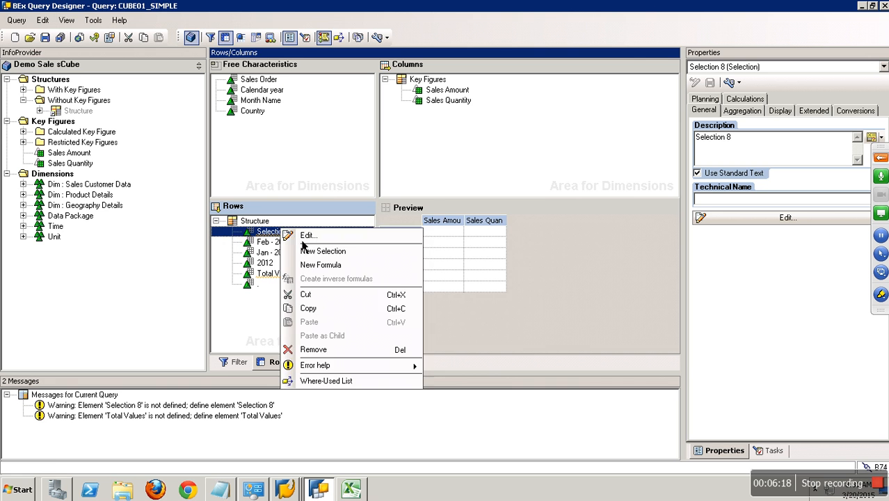
left_click(311, 239)
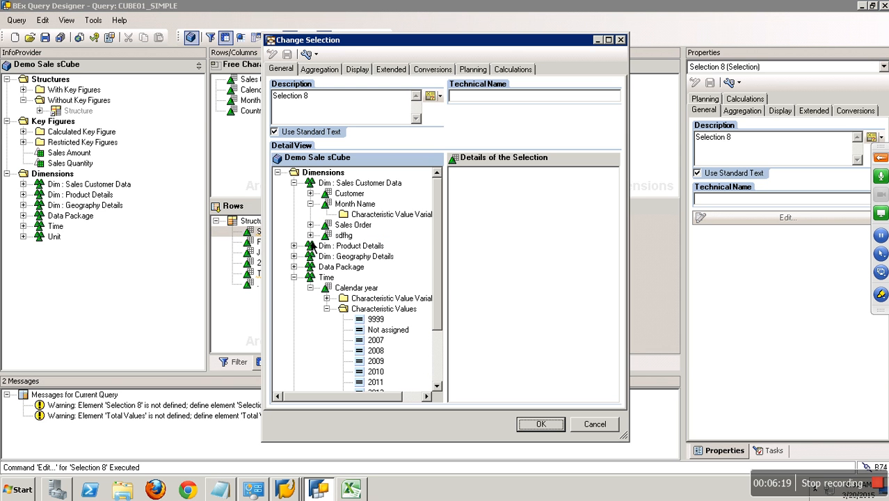
left_click_drag(304, 96, 226, 98)
type("2013")
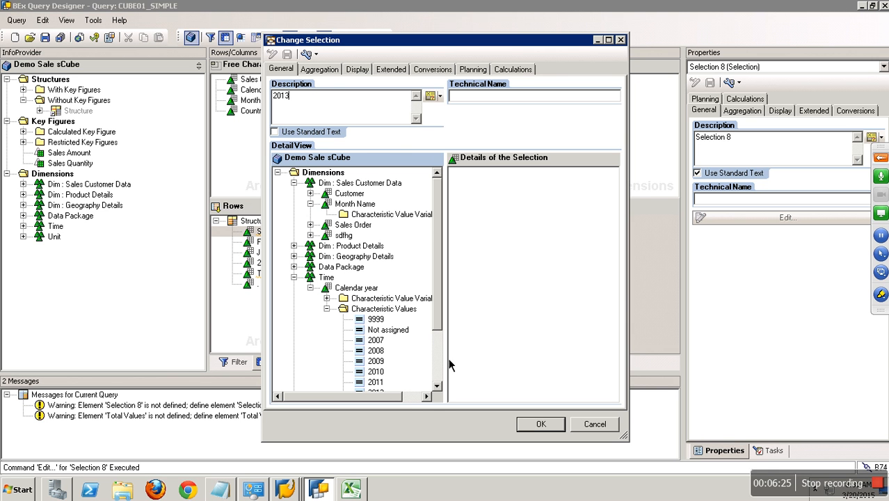
Step: Restrict the "2013" selection to calendar year 2013 and apply the changes
scroll(422, 372, "down", 3)
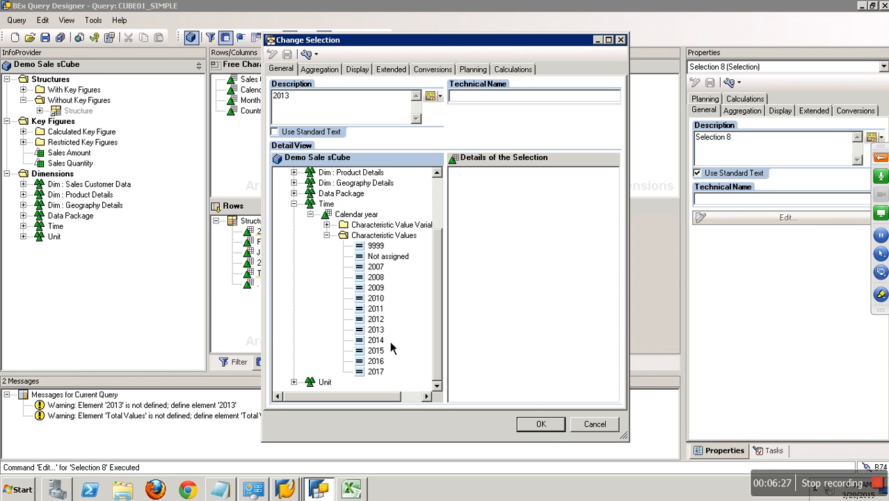
left_click_drag(393, 331, 515, 317)
left_click(541, 426)
left_click_drag(268, 262, 270, 236)
Step: Add another selection to the row structure and describe it as "Jan - 2013"
right_click(267, 223)
left_click(315, 241)
right_click(279, 233)
left_click(315, 243)
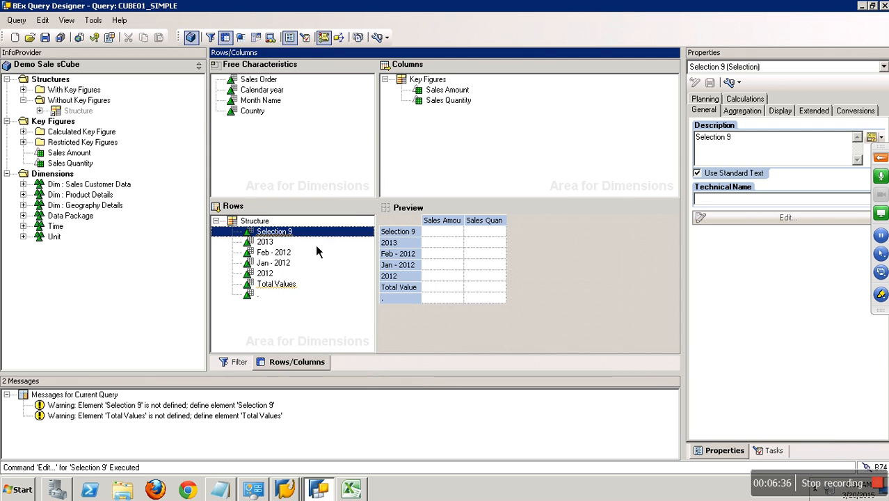
left_click_drag(299, 98, 235, 103)
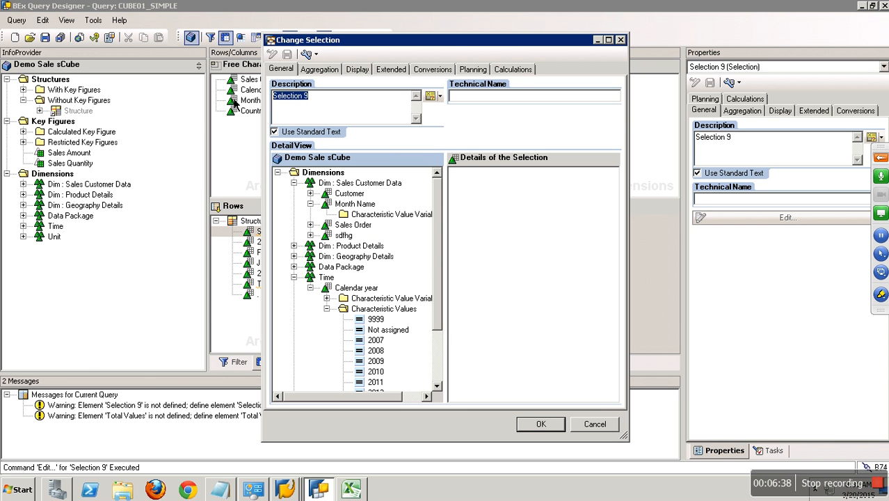
type("Jan - 2013")
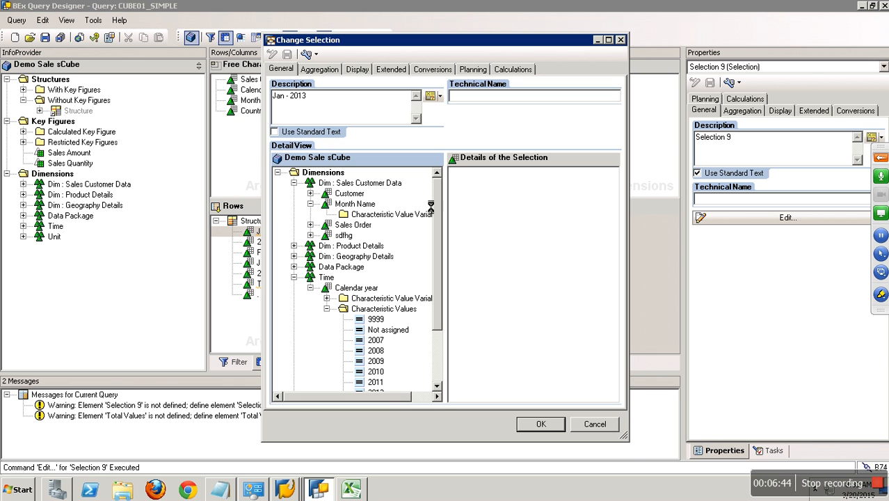
Step: Restrict the "Jan - 2013" selection to the single month name value January
left_click_drag(359, 204, 492, 194)
right_click(491, 184)
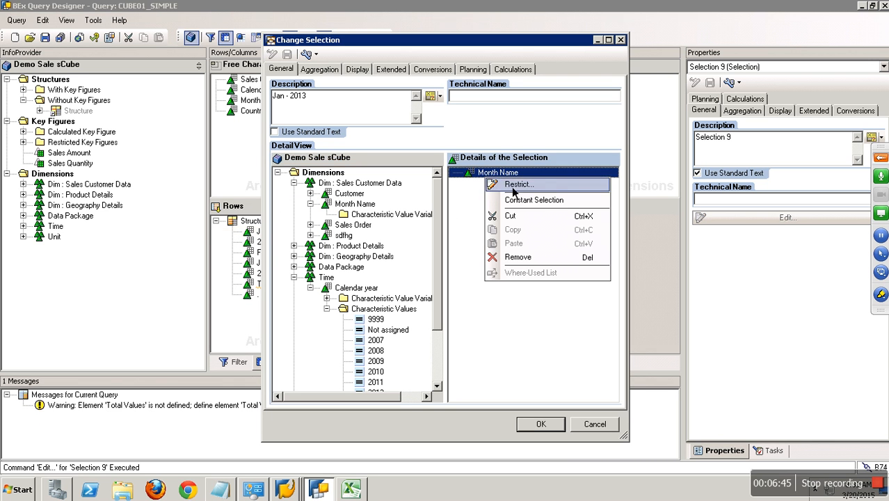
left_click(492, 185)
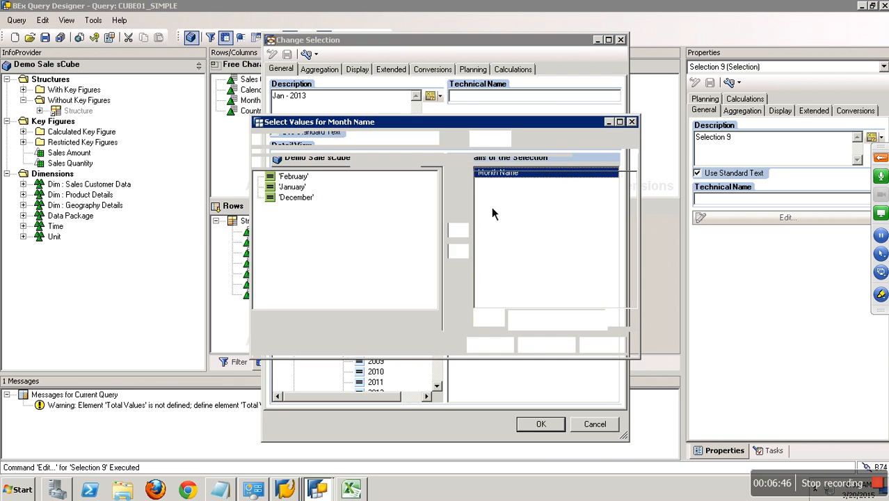
left_click(304, 188)
left_click(458, 229)
left_click(489, 344)
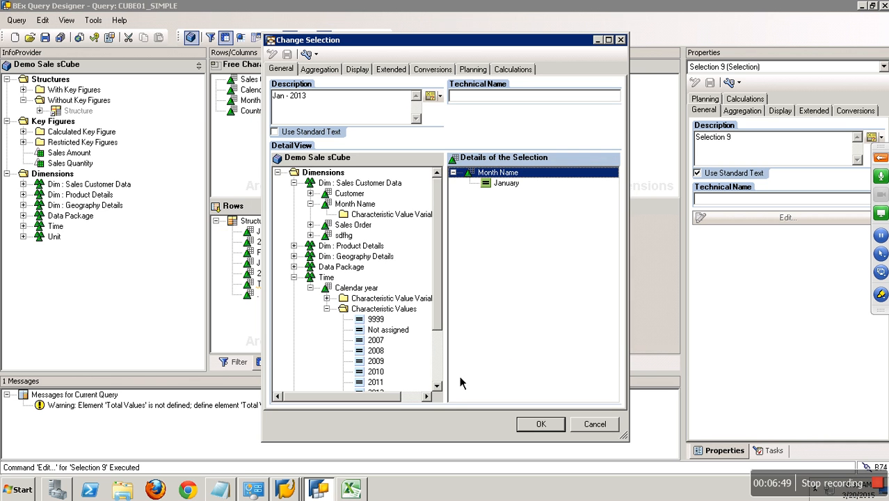
Step: Restrict the "Jan - 2013" selection to calendar year 2013 as well and apply the changes
scroll(441, 392, "down", 1)
left_click_drag(376, 382, 522, 342)
left_click(541, 426)
Step: Add one more selection to the row structure with the description "Feb - 2013"
right_click(263, 222)
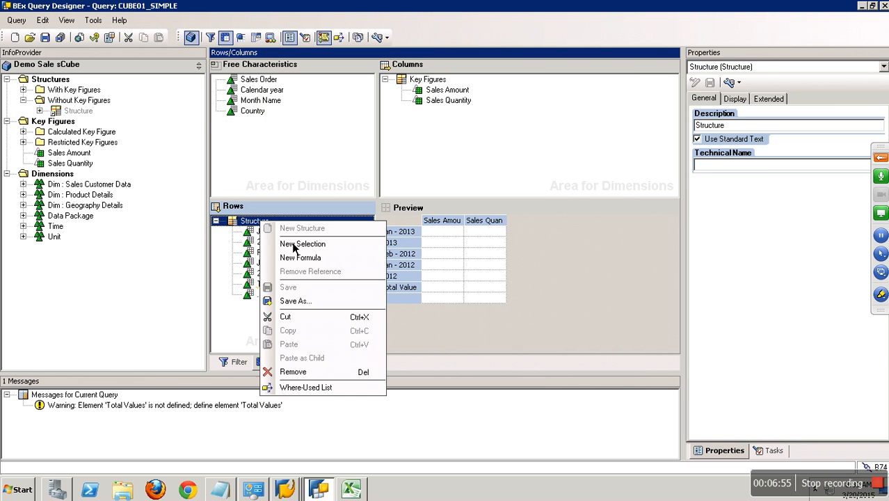
left_click(317, 251)
right_click(282, 230)
left_click(312, 238)
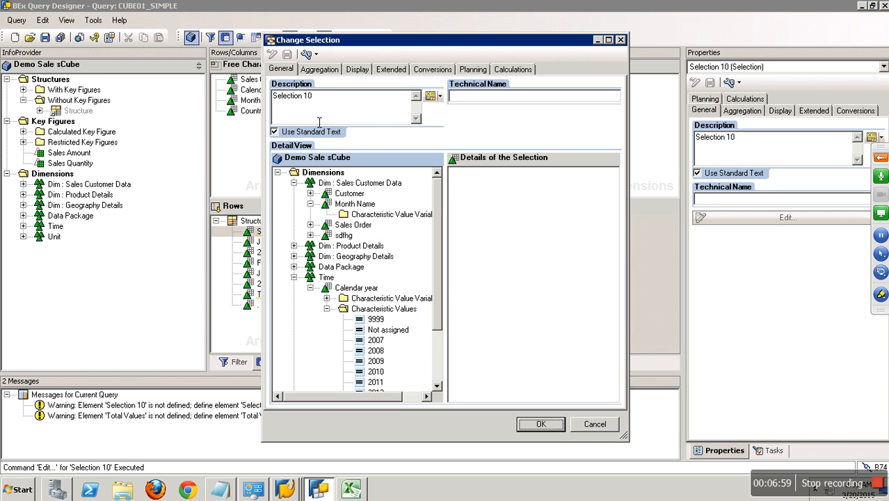
left_click_drag(328, 98, 265, 97)
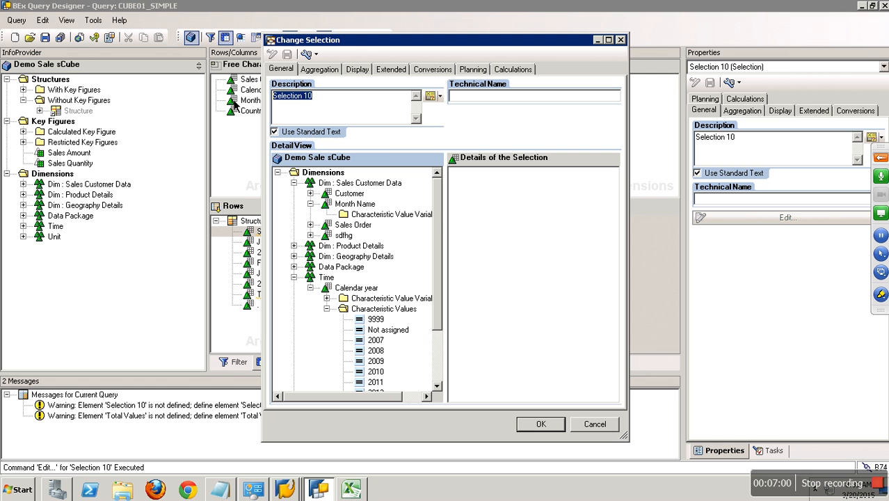
type("Feb - 2013")
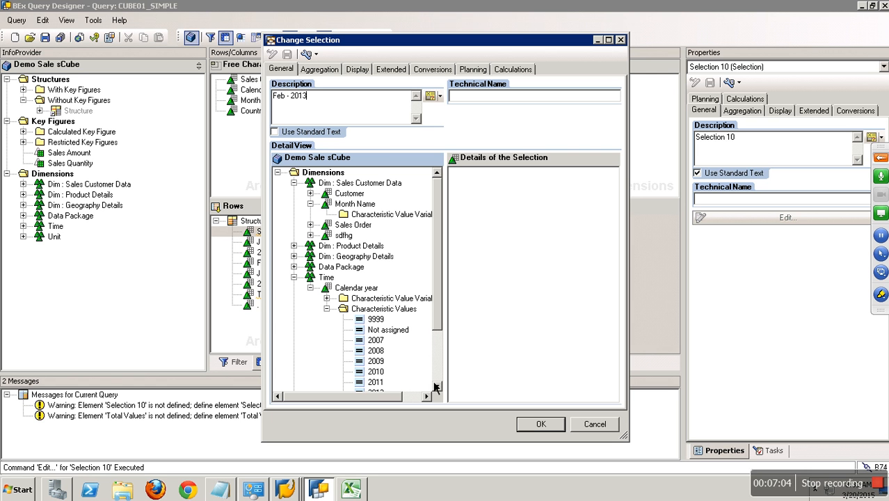
Step: Restrict the "Feb - 2013" selection to calendar year 2013 and month name February, and apply the changes
scroll(397, 373, "down", 3)
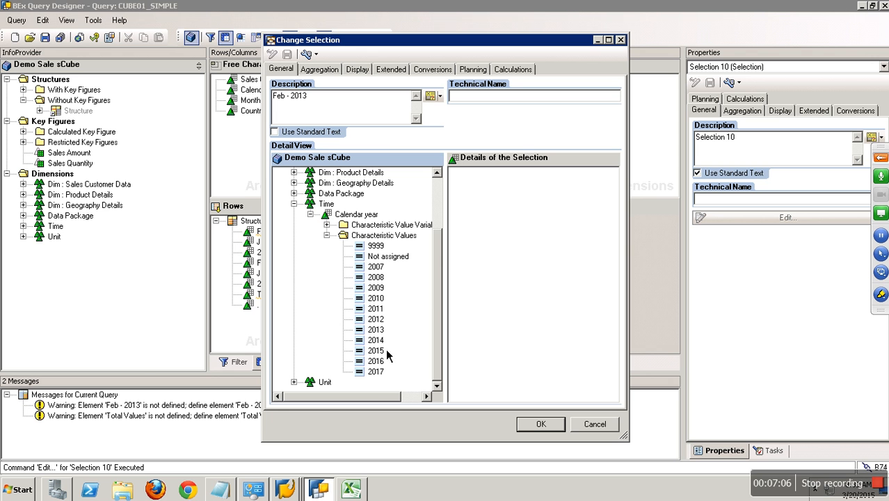
left_click_drag(379, 337, 475, 236)
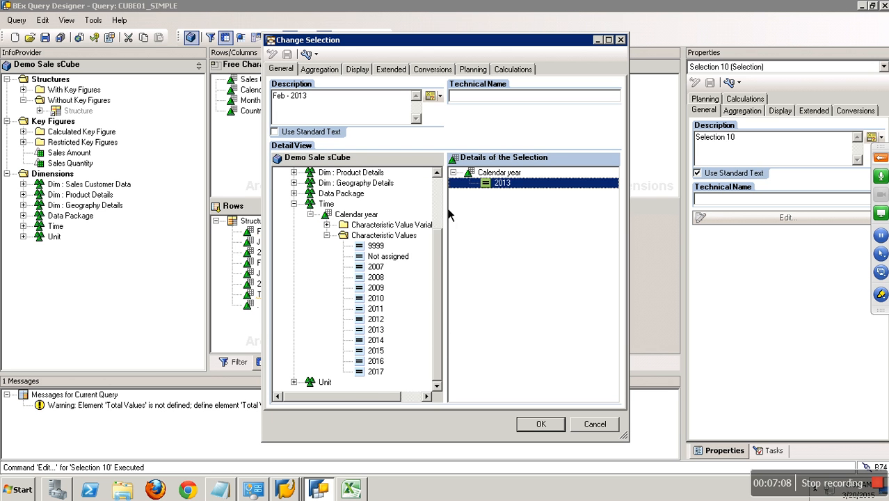
scroll(442, 204, "up", 3)
left_click_drag(356, 205, 514, 202)
right_click(500, 195)
left_click(534, 202)
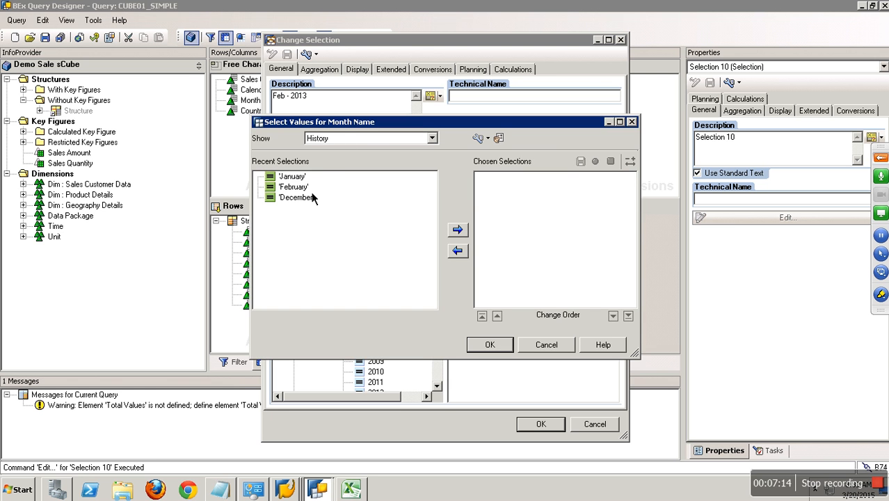
left_click(316, 188)
left_click(462, 235)
left_click(491, 345)
left_click(554, 428)
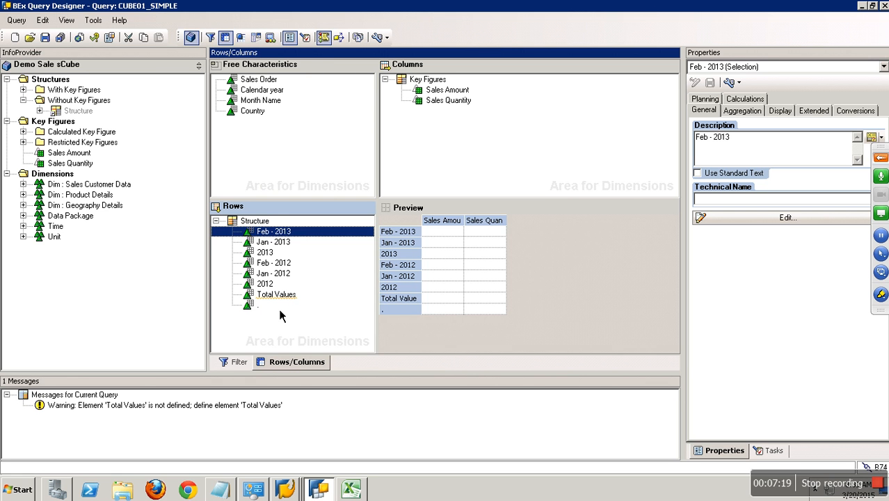
Step: Reorder the row structure as Total Values, the blank row, 2012, Jan - 2012, Feb - 2012, 2013, Jan - 2013, Feb - 2013
left_click_drag(280, 297, 268, 231)
left_click_drag(257, 306, 265, 244)
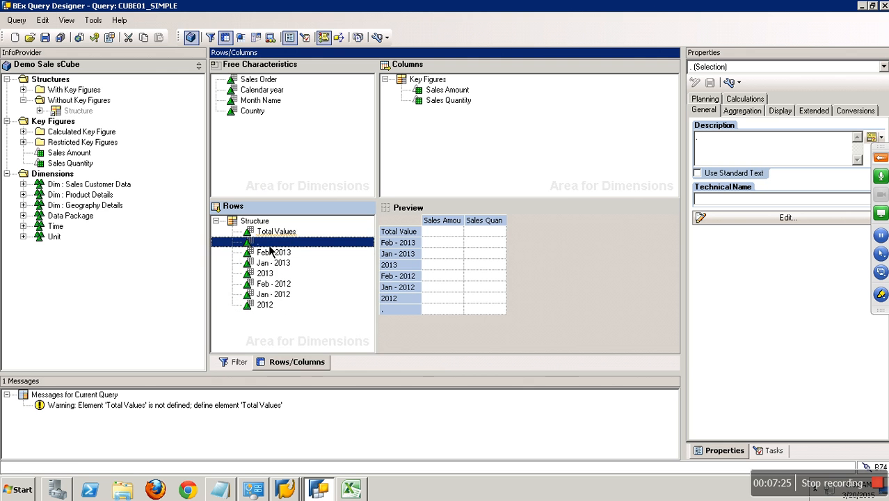
left_click_drag(268, 304, 264, 248)
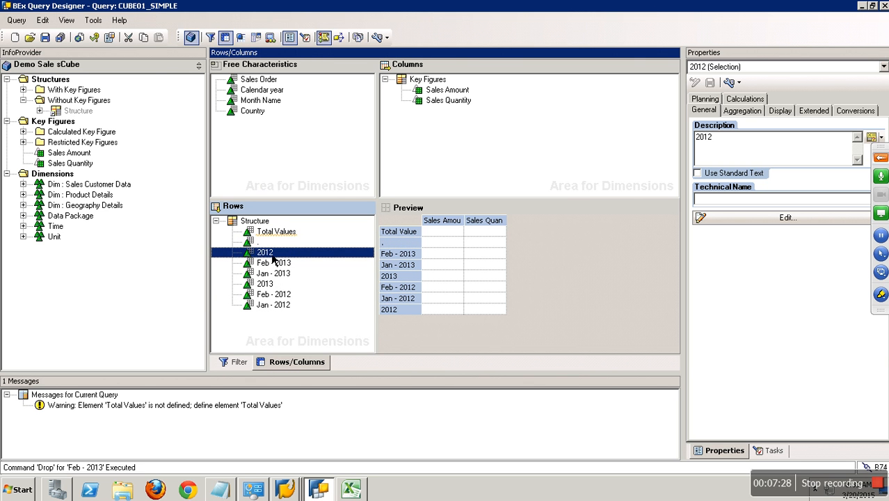
left_click(284, 295)
left_click_drag(279, 303, 271, 263)
left_click_drag(285, 304, 282, 277)
mouse_move(274, 306)
left_mouse_down()
mouse_move(266, 283)
mouse_move(274, 303)
mouse_move(268, 290)
left_mouse_up()
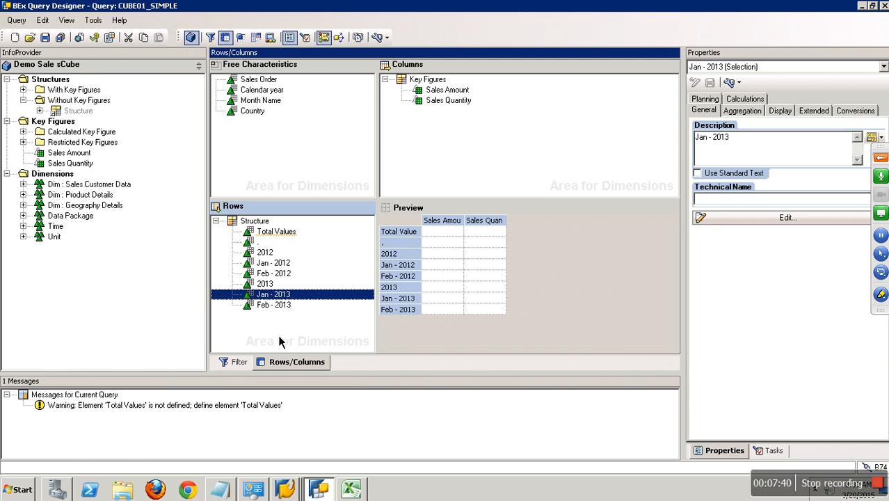
Step: Save the query, switch to the SAP Data Warehousing Workbench and open the Query Monitor
left_click(45, 38)
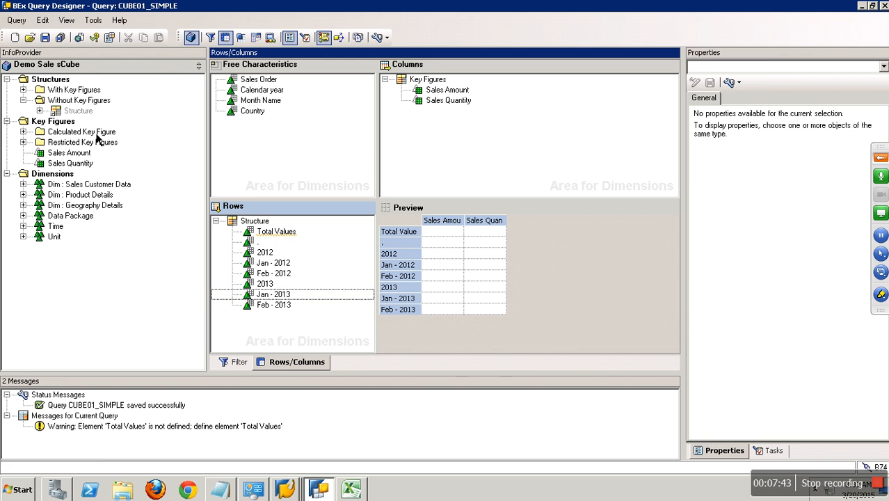
left_click(293, 487)
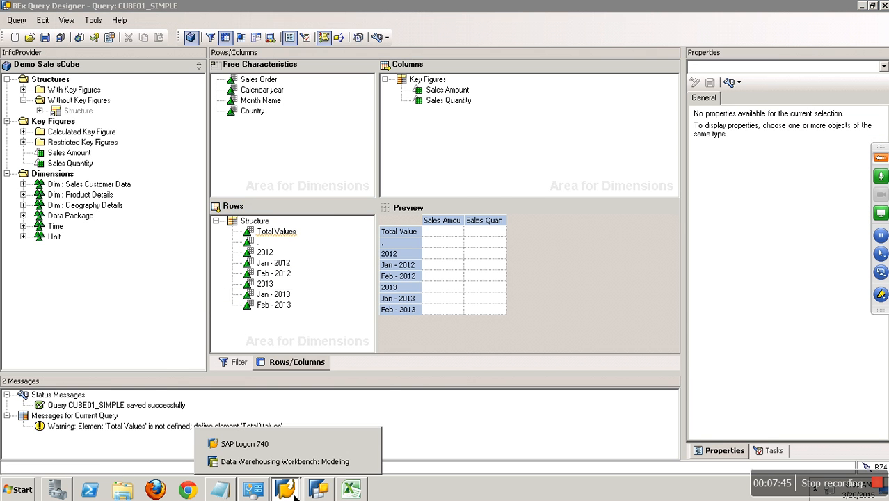
left_click(285, 461)
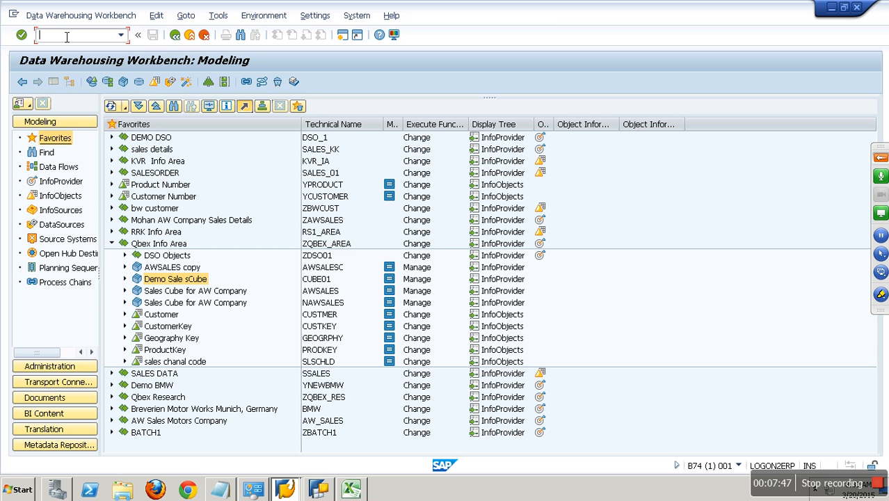
key("Return")
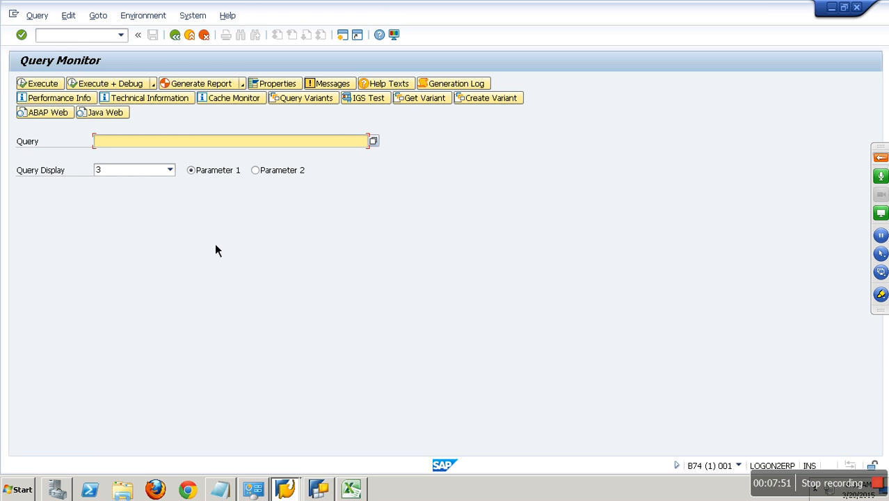
Step: Execute the query cube01_b_q0001 with the query display set to HTML
left_click(176, 157)
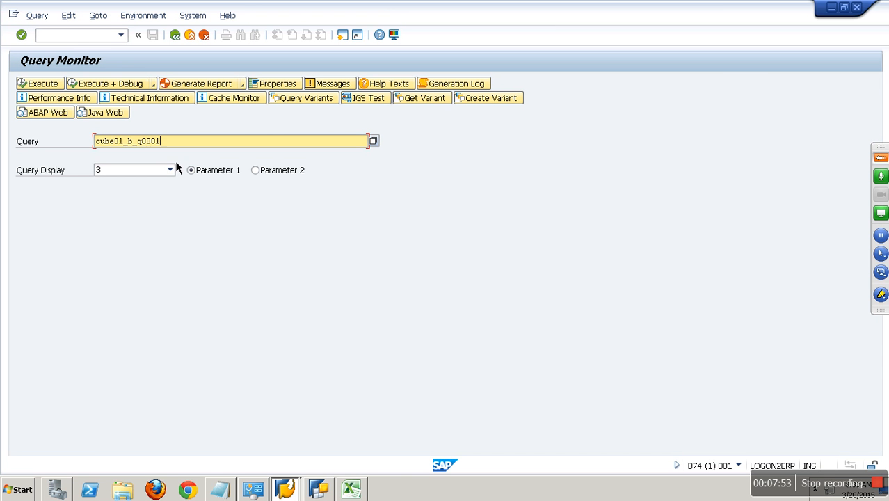
key("Return")
left_click(158, 172)
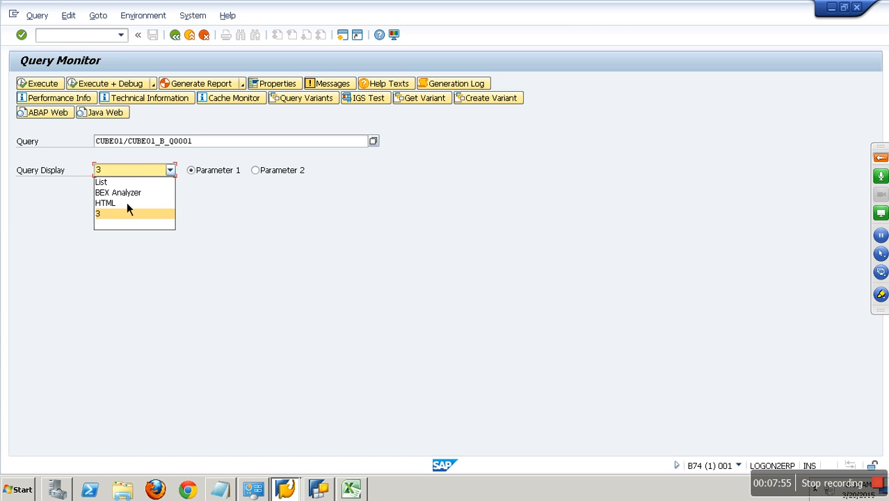
left_click(121, 205)
left_click(56, 85)
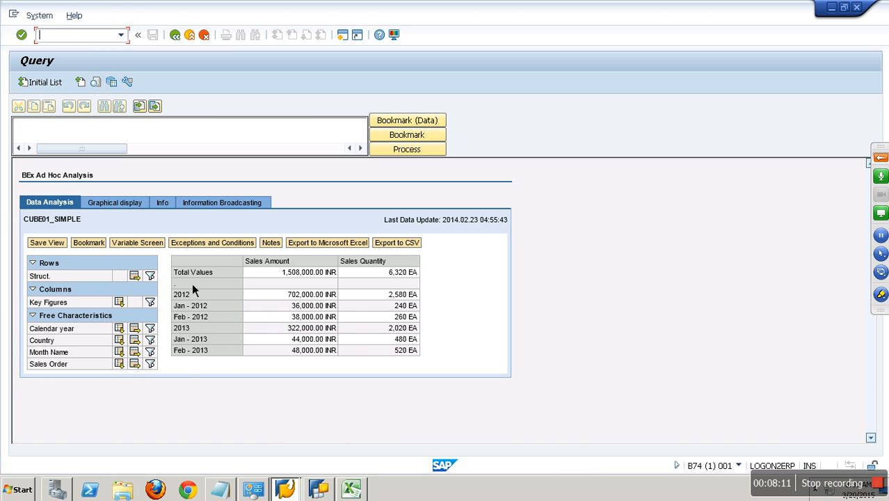
Step: Switch back to BEx Query Designer, nest Jan - 2013 and Feb - 2013 beneath the 2013 row element, and collapse it
left_click(327, 489)
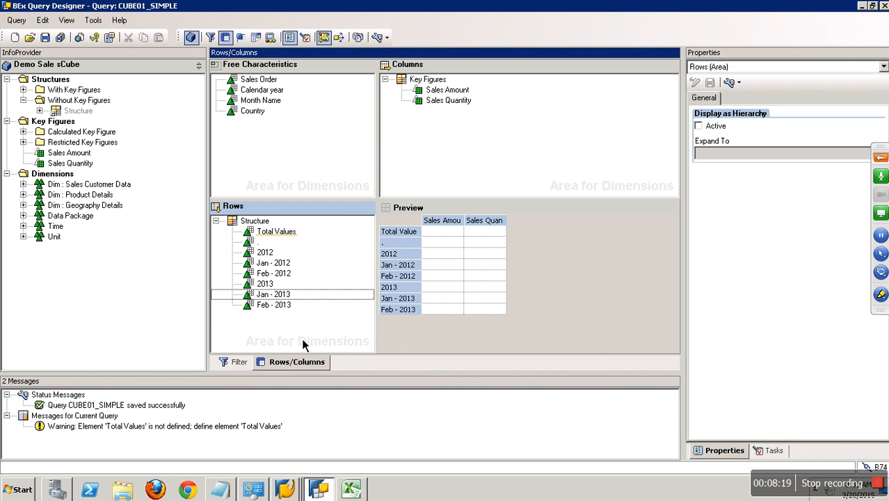
left_click(279, 296)
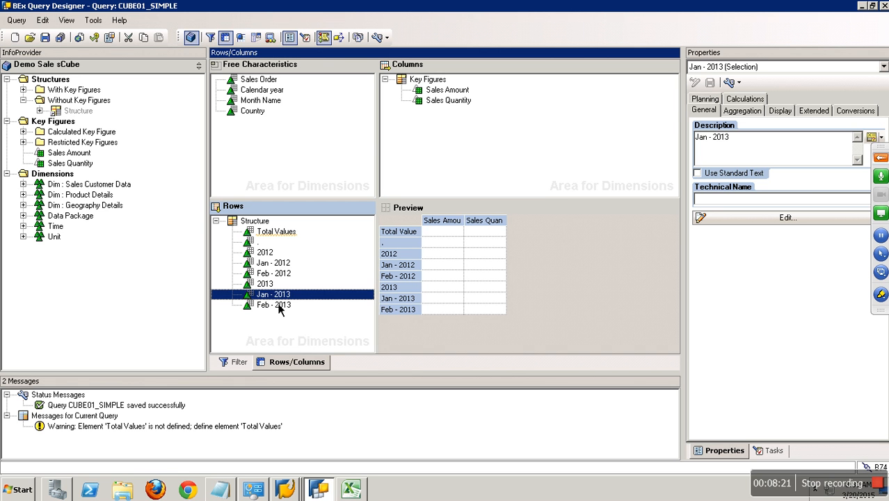
right_click(274, 298)
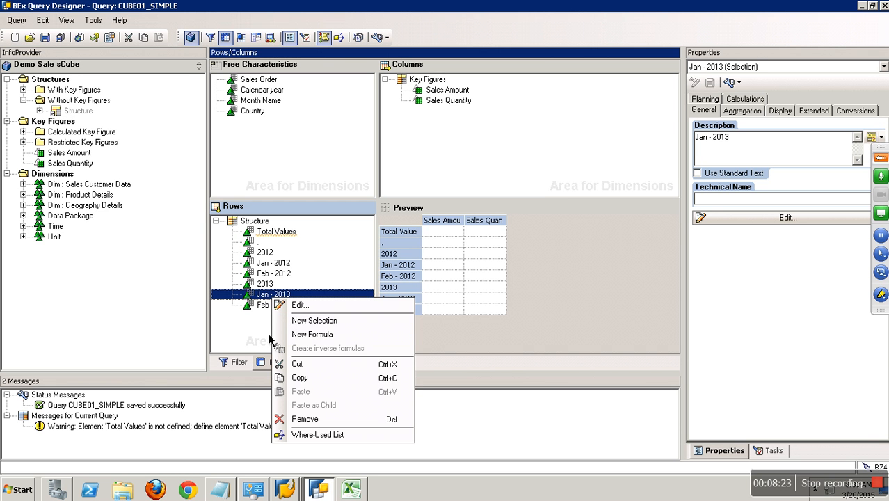
left_click(236, 329)
left_click_drag(269, 298, 293, 328)
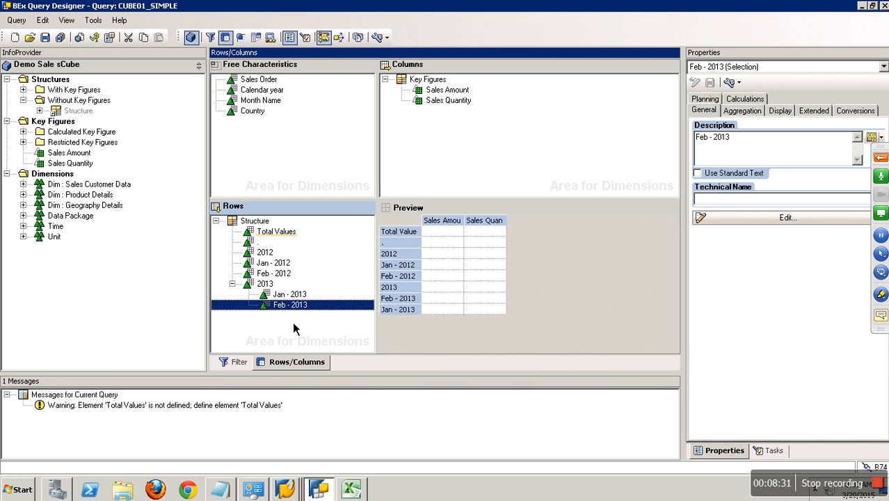
left_click(232, 284)
Step: Nest Jan - 2012 and Feb - 2012 beneath the 2012 row element and collapse that node
left_click(277, 267)
mouse_move(278, 271)
left_mouse_down()
mouse_move(281, 258)
mouse_move(270, 251)
mouse_move(276, 270)
mouse_move(269, 258)
mouse_move(284, 277)
mouse_move(273, 254)
mouse_move(304, 288)
mouse_move(275, 277)
mouse_move(259, 253)
mouse_move(285, 272)
mouse_move(287, 285)
left_mouse_up()
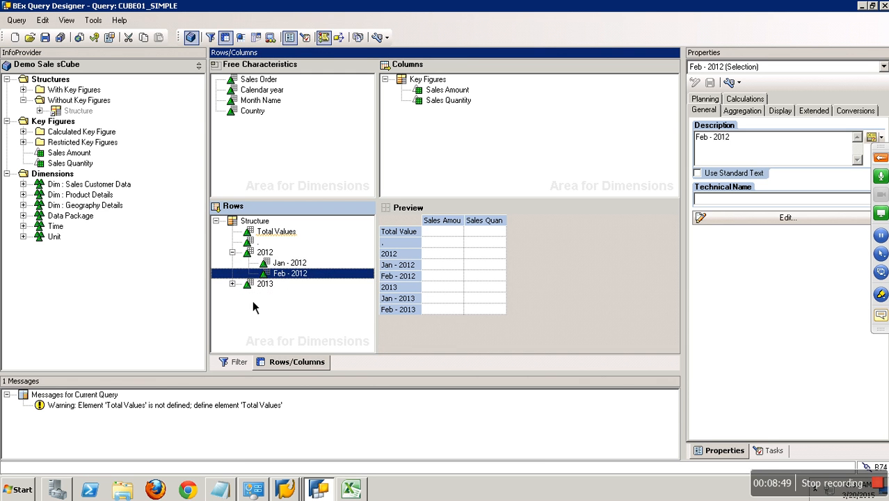
left_click(232, 252)
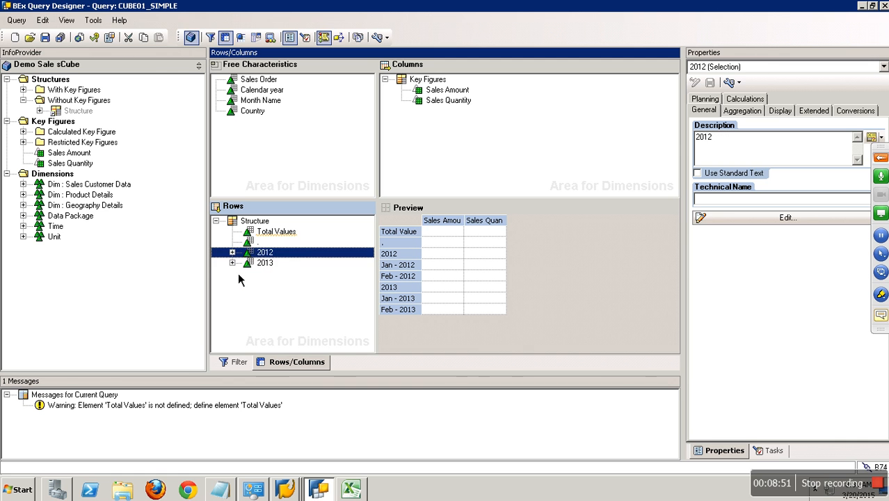
Step: Remove the blank "." selection from the row structure
left_click(232, 262)
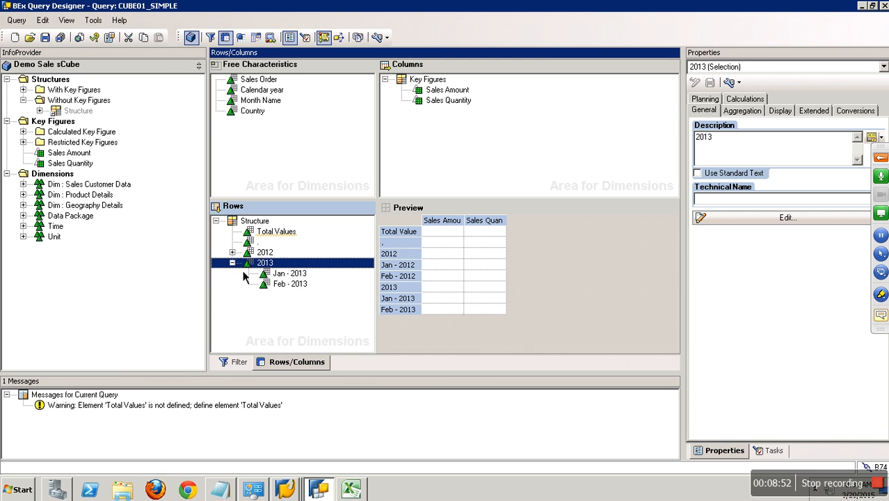
left_click(232, 263)
left_click(259, 242)
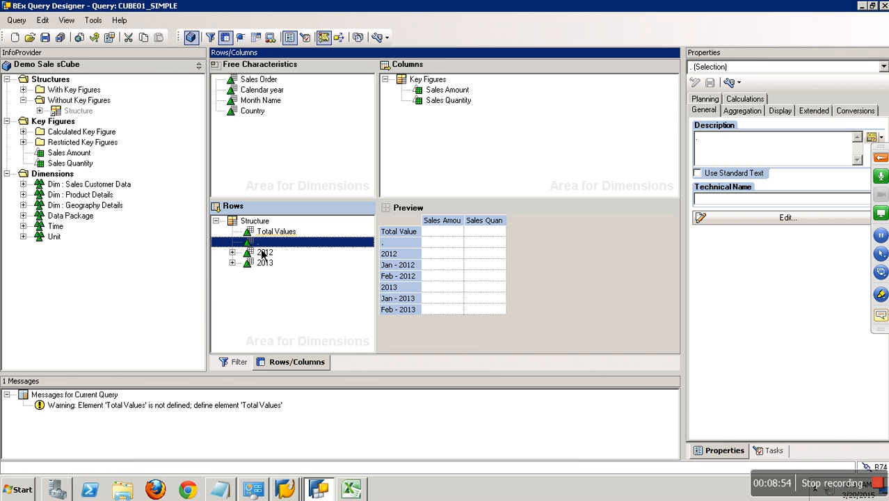
key("Delete")
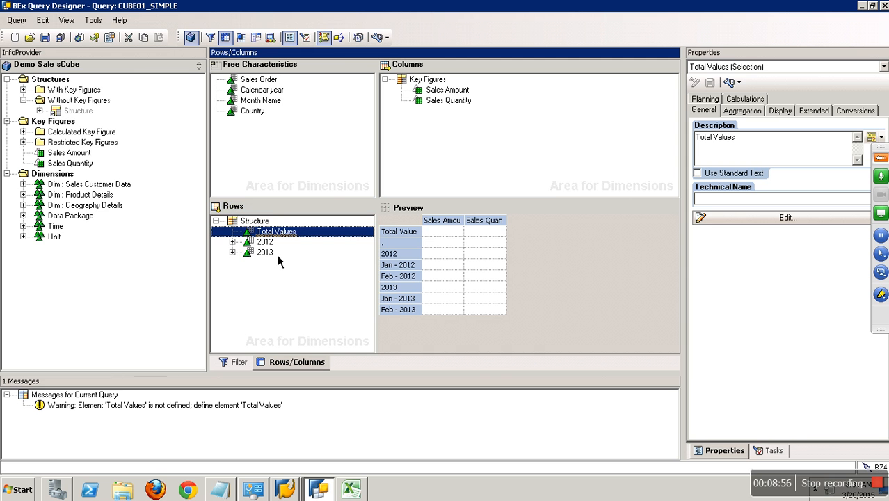
Step: Nest the 2012 and 2013 row elements beneath Total Values with 2012 first, and collapse the nodes
left_click_drag(272, 242, 282, 240)
left_click_drag(267, 273, 285, 240)
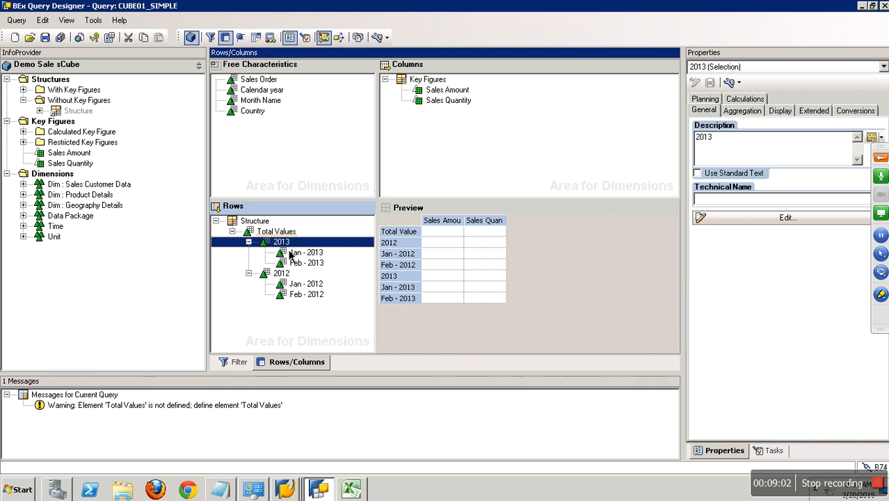
left_click_drag(284, 275, 285, 248)
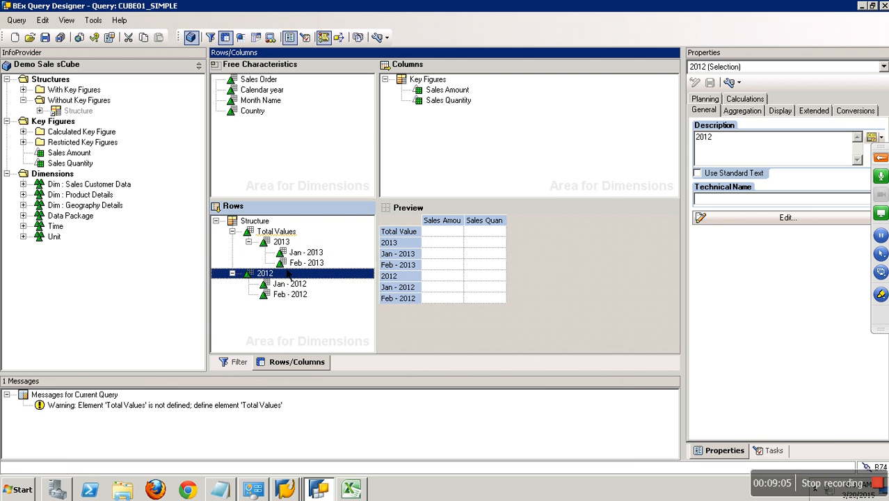
left_click_drag(276, 231, 281, 242)
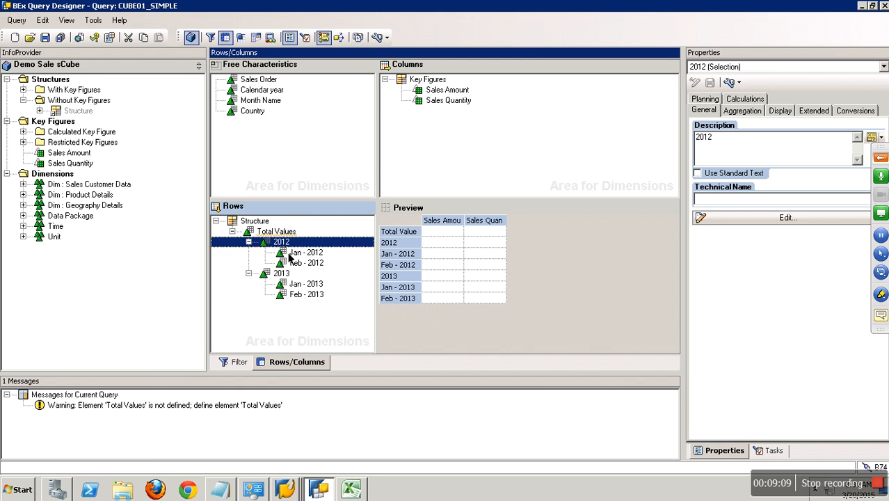
left_click(254, 319)
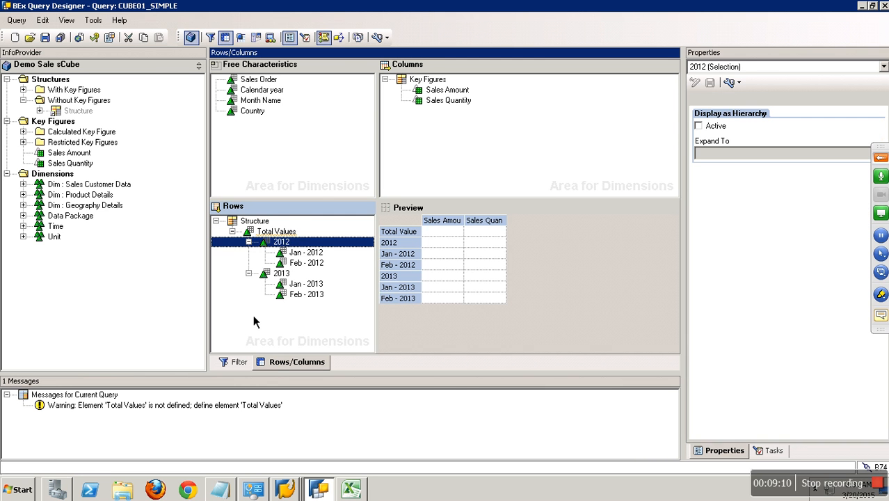
double_click(258, 247)
left_click(249, 252)
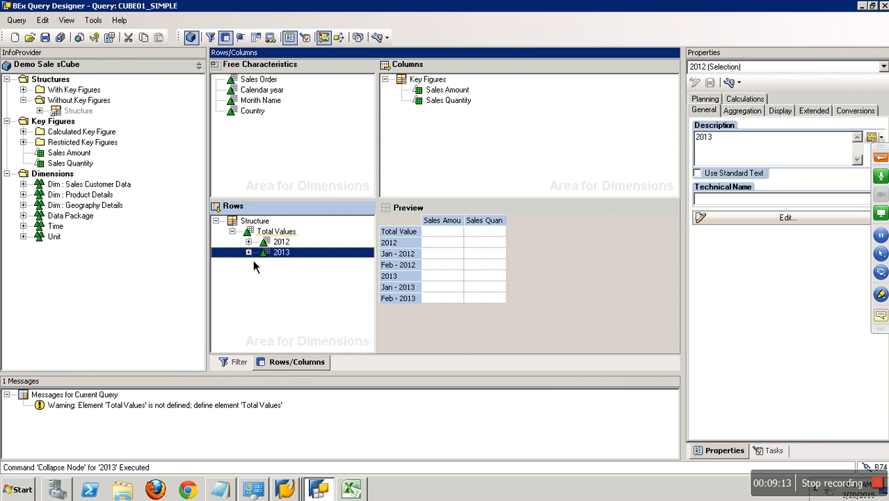
left_click(233, 232)
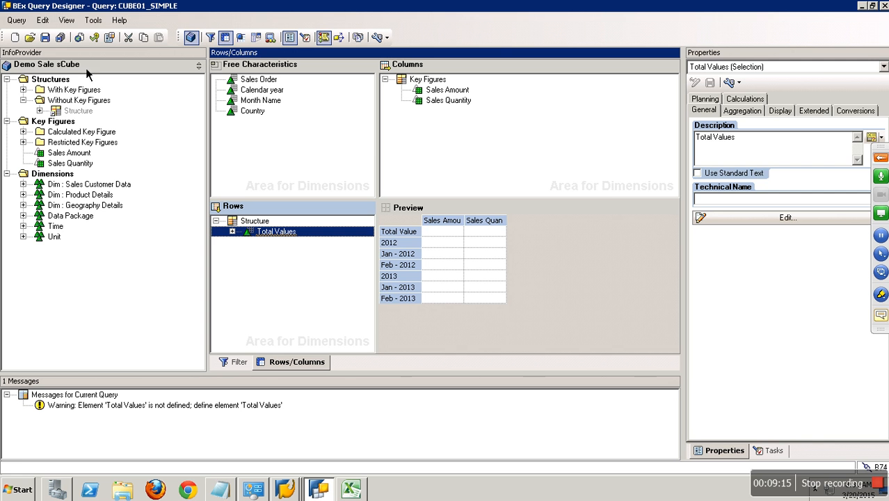
Step: Save the query, switch to the SAP query output and reload the report's initial list
left_click(46, 38)
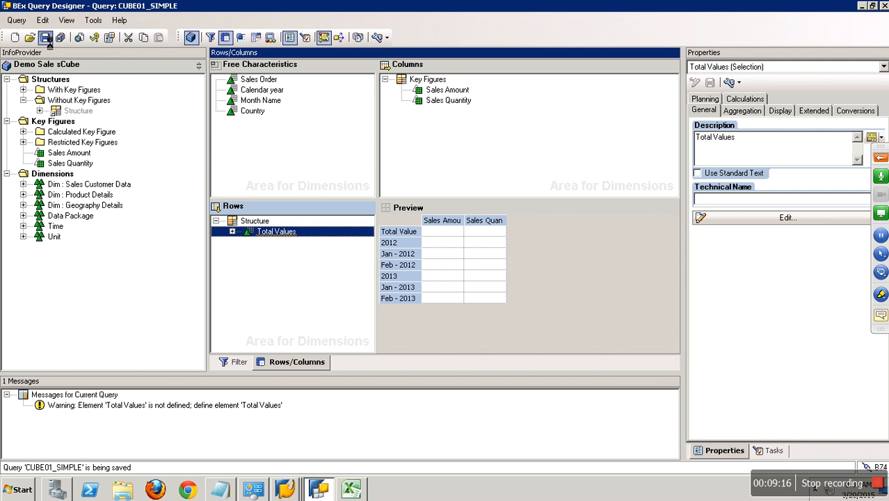
left_click(285, 490)
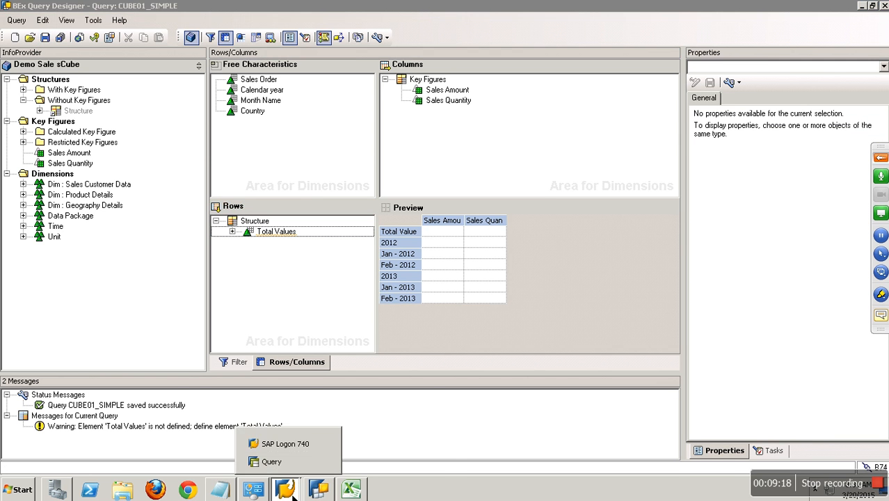
left_click(285, 459)
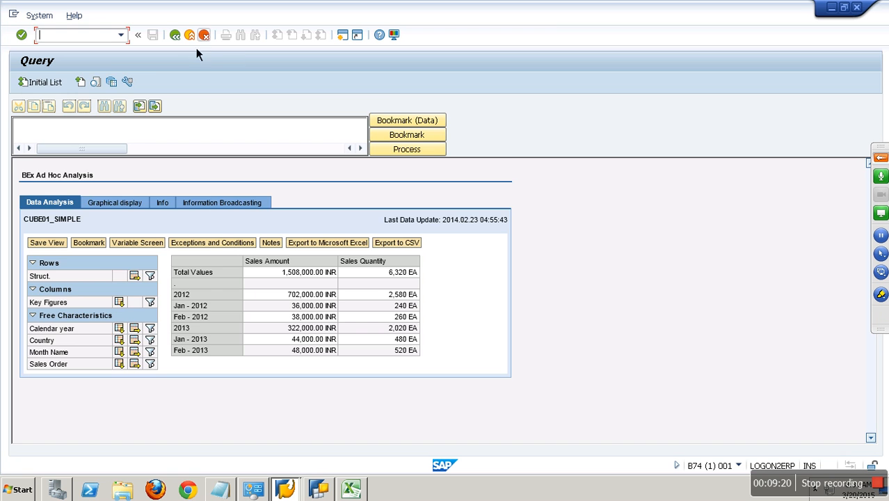
left_click(34, 84)
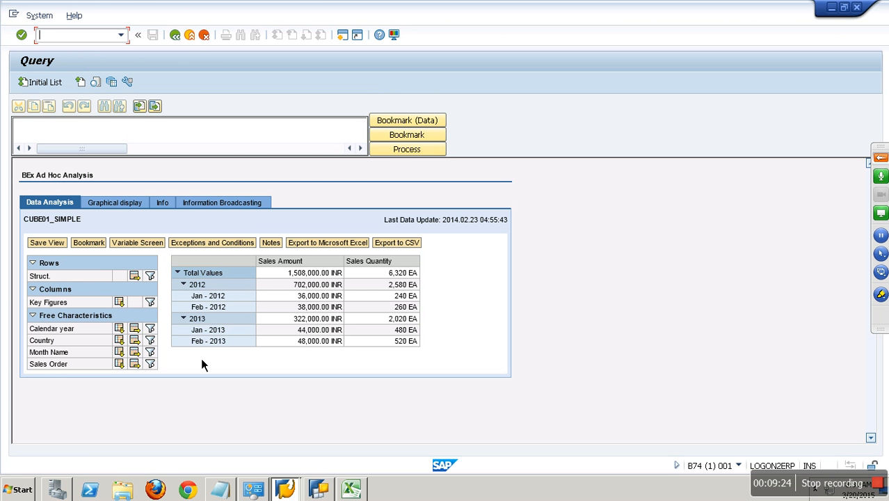
Step: Examine the report hierarchy by collapsing and re-expanding the Total Values, 2012 and 2013 nodes
left_click(184, 318)
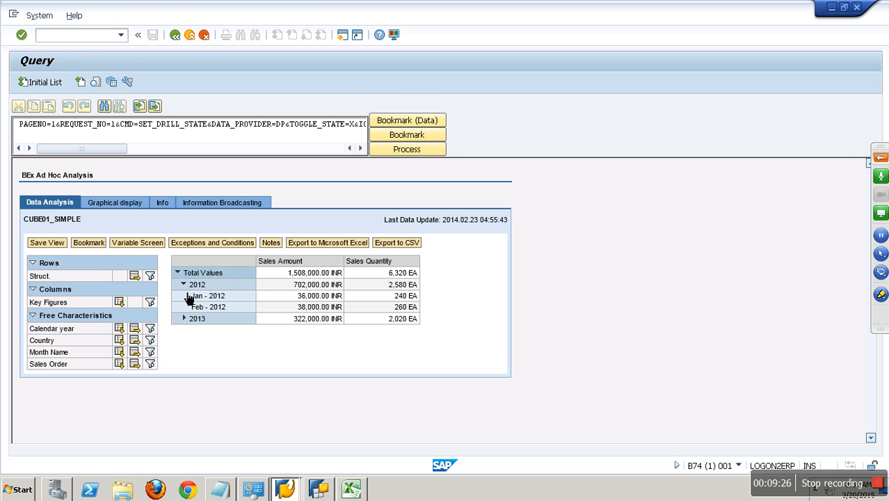
left_click(184, 285)
left_click(178, 273)
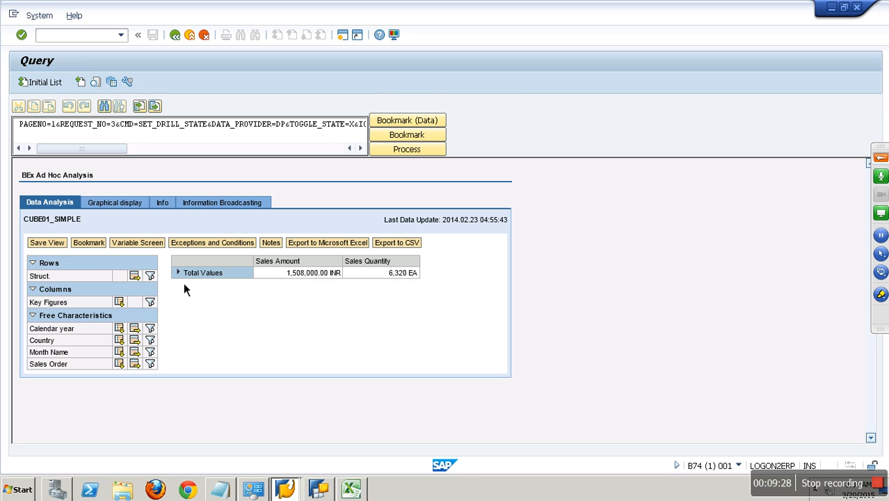
left_click(182, 275)
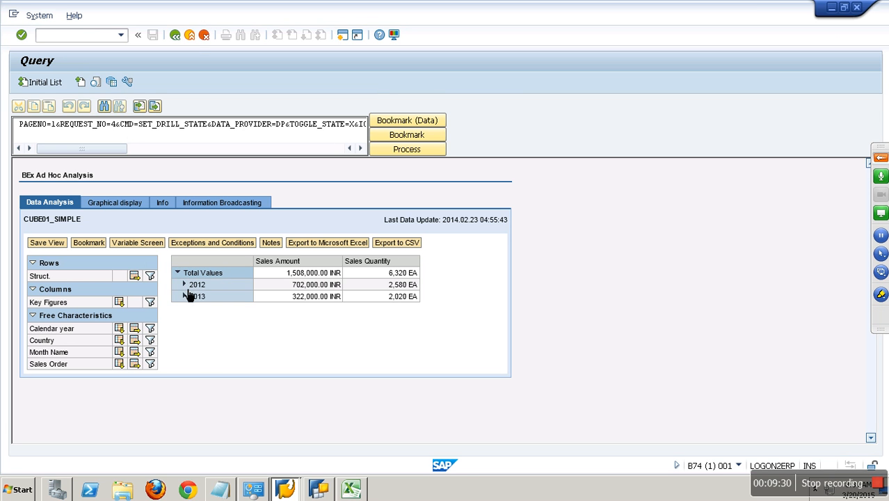
left_click(183, 285)
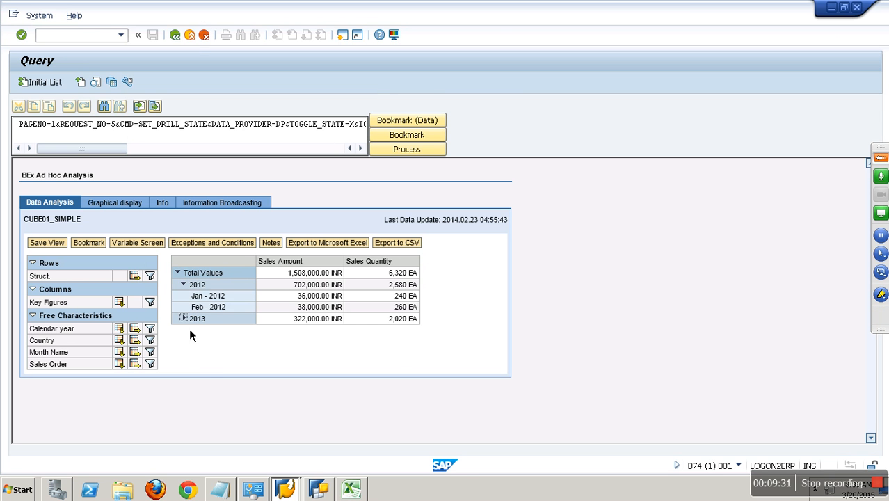
left_click(184, 319)
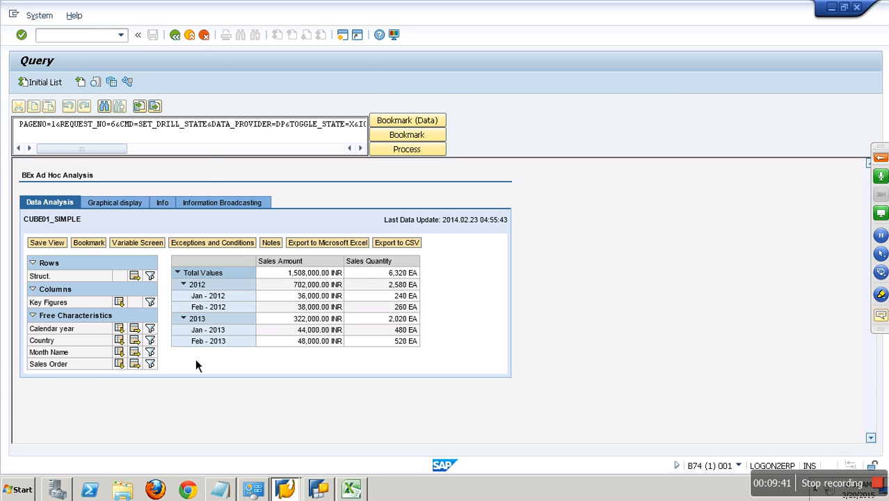
Step: Switch back to BEx Query Designer and save the row structure as a reusable structure with description level and technical name LEVEL
left_click(327, 491)
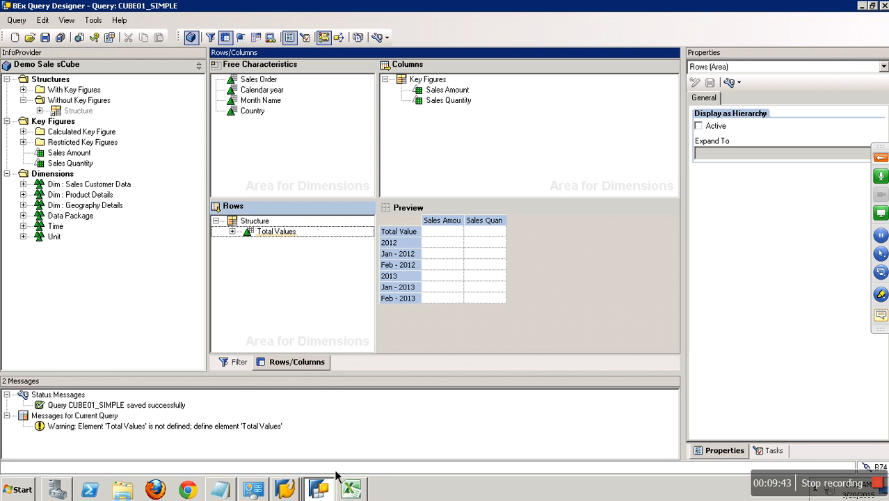
right_click(264, 221)
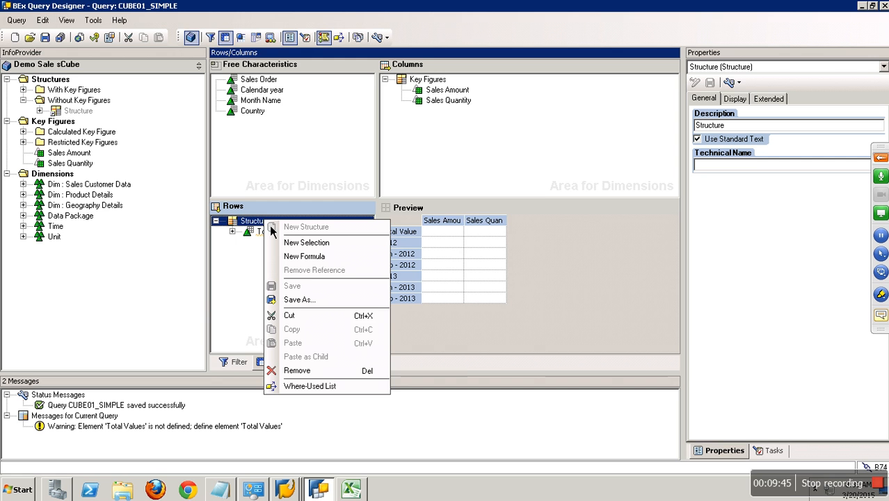
left_click(297, 299)
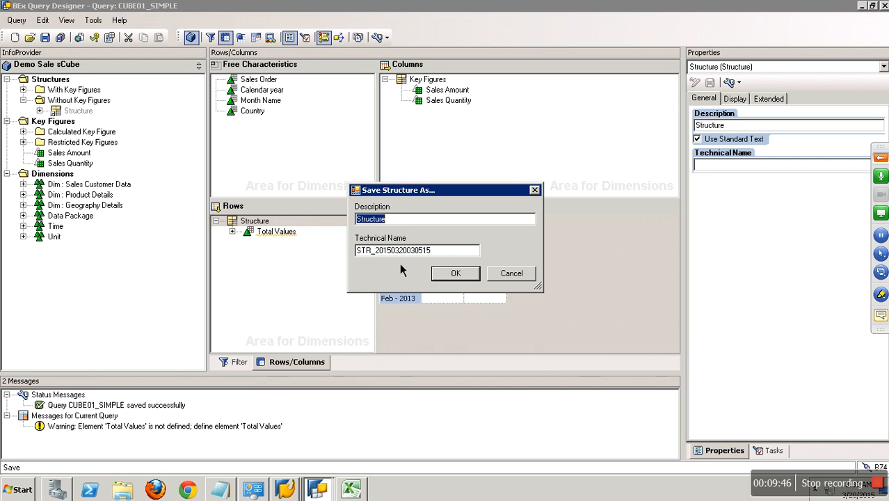
type("level")
key("Tab")
type("LEVEL")
left_click(463, 274)
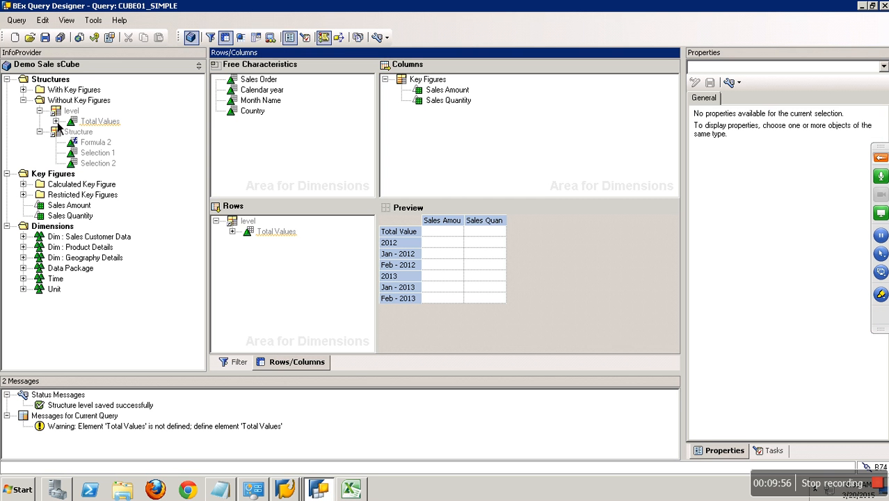
Step: Remove the level structure from the rows and collapse the Structures folder of the InfoProvider
left_click(253, 229)
left_click_drag(254, 234, 84, 167)
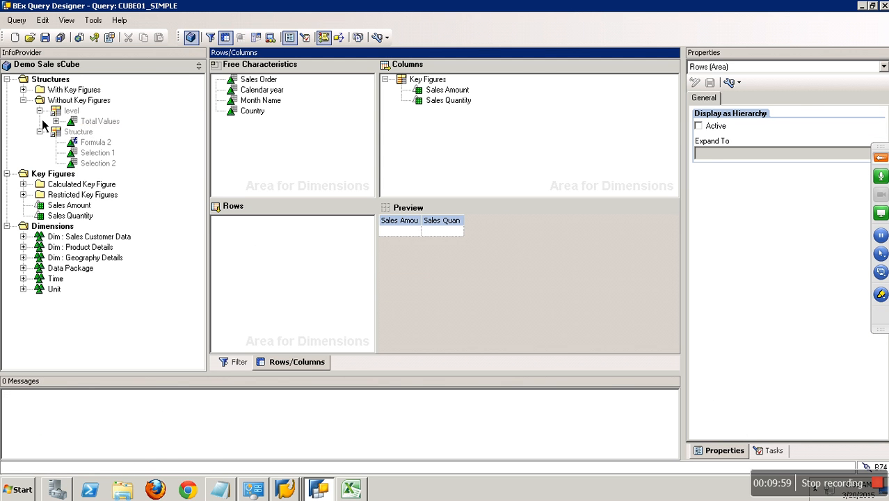
left_click(23, 100)
left_click(7, 79)
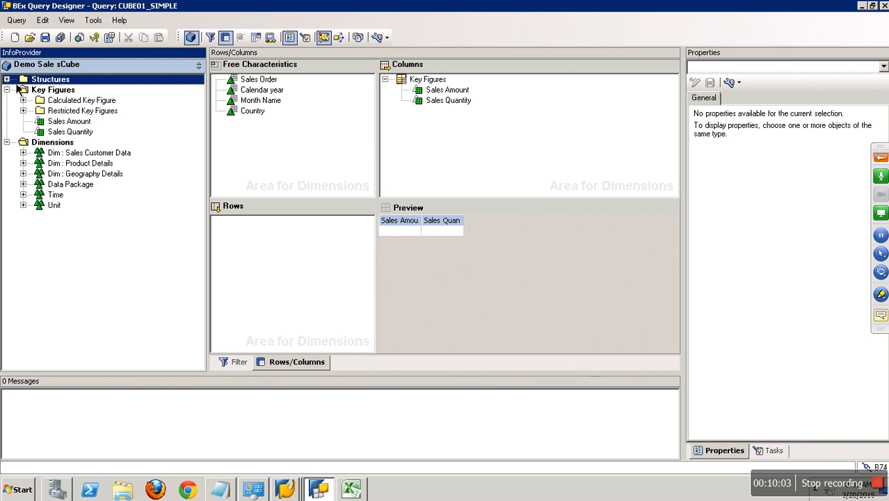
Step: Insert the saved level structure from the InfoProvider's structures without key figures into the rows
key("Right")
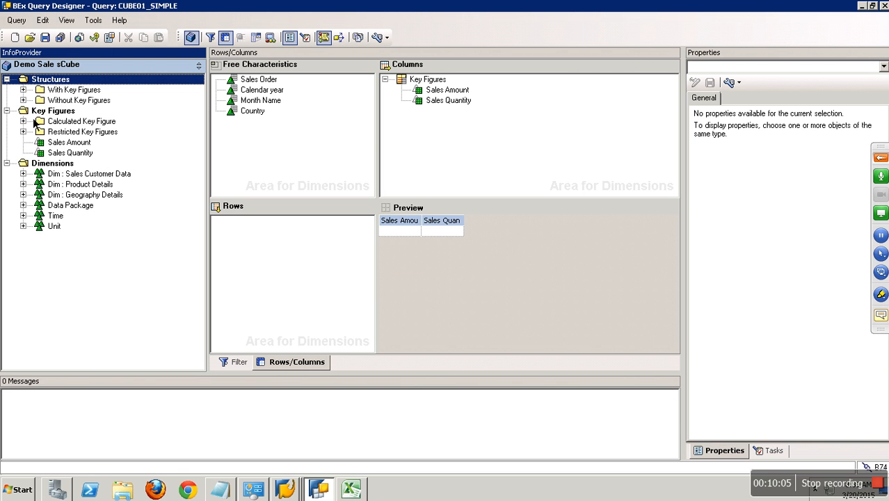
left_click(23, 101)
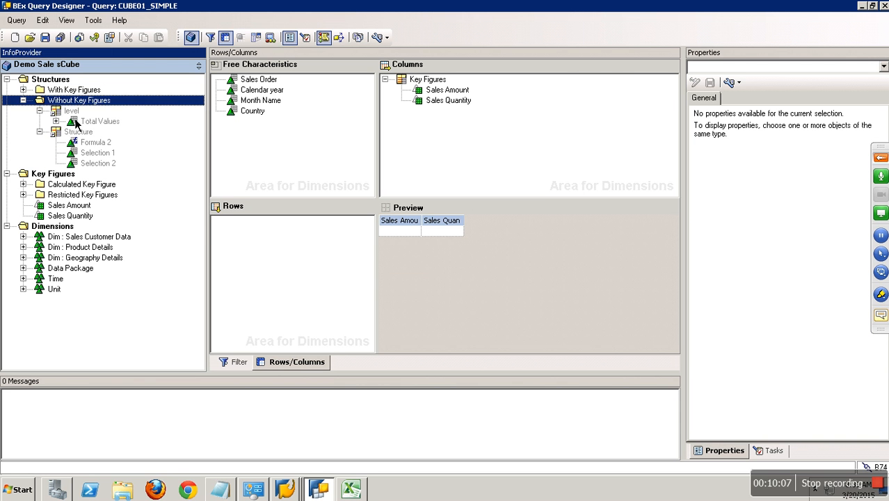
left_click(74, 119)
left_click_drag(72, 111, 248, 244)
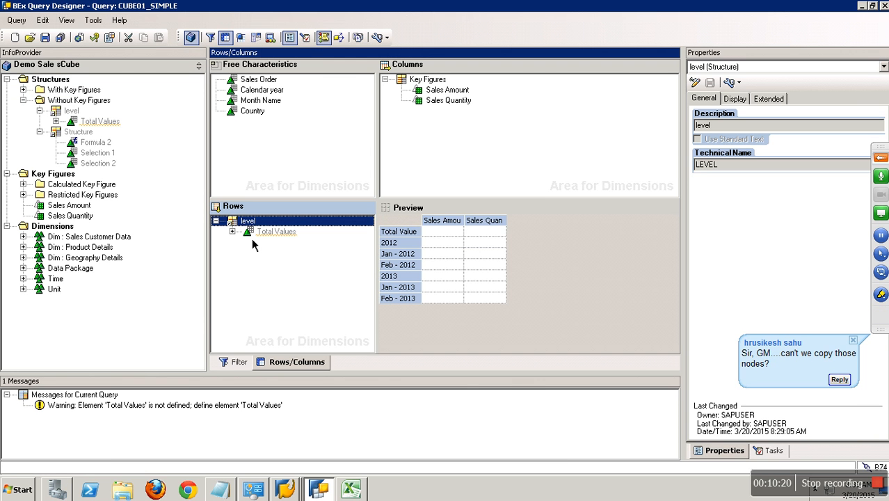
Step: Expand Total Values and 2012 in the rows and check whether the level structure and its nodes offer a copy command
double_click(274, 231)
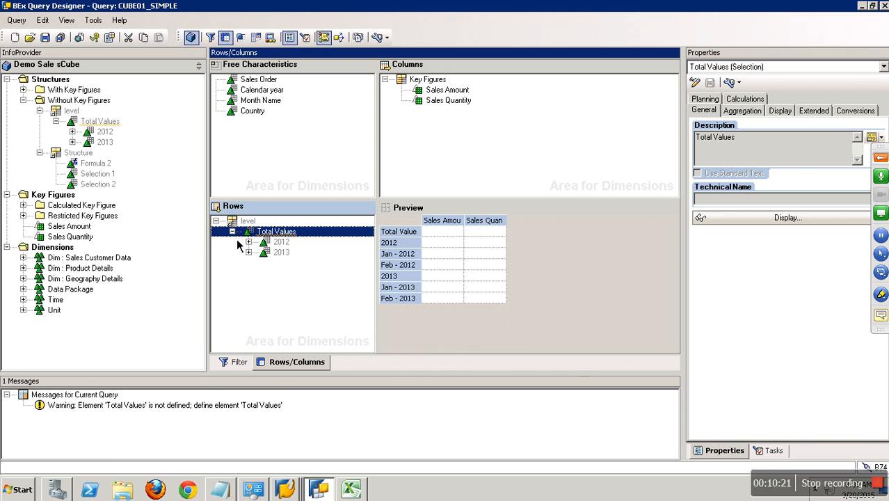
double_click(276, 243)
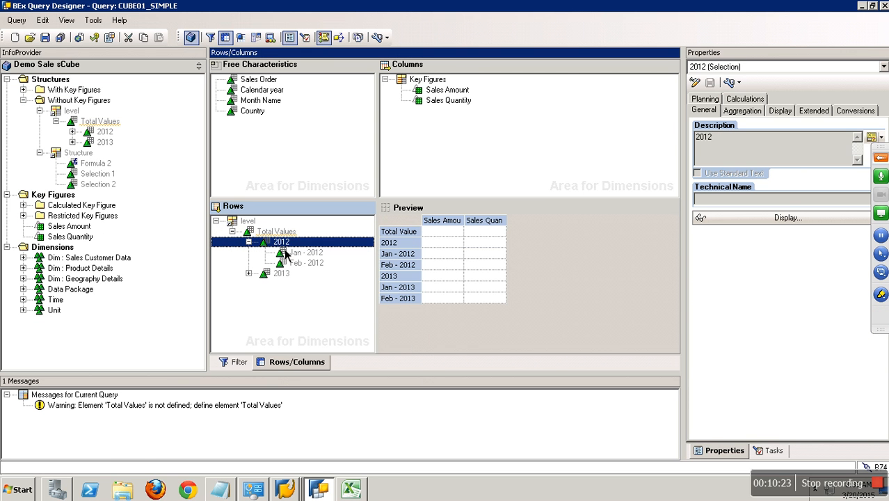
right_click(285, 253)
key("Escape")
right_click(248, 221)
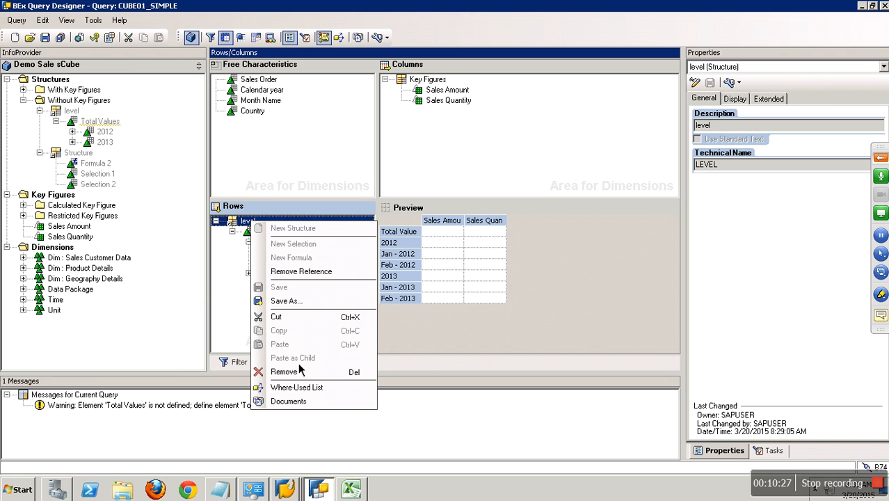
left_click(242, 295)
left_click(273, 232)
right_click(269, 235)
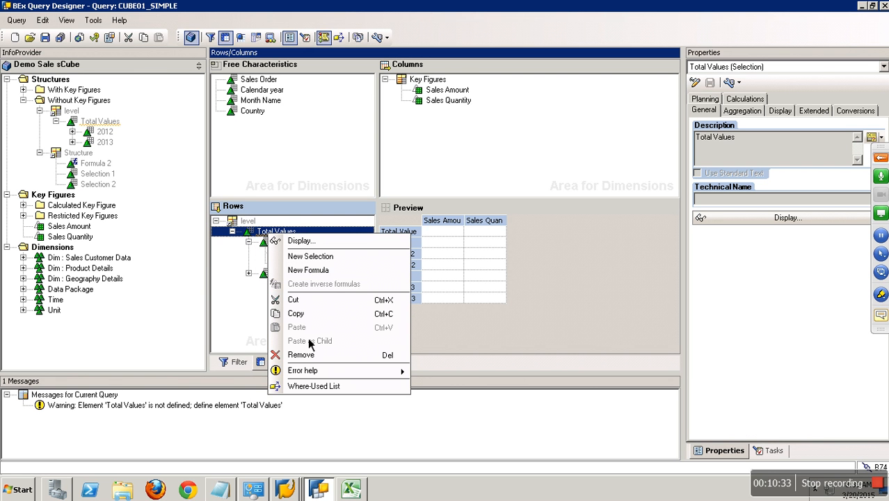
left_click(250, 328)
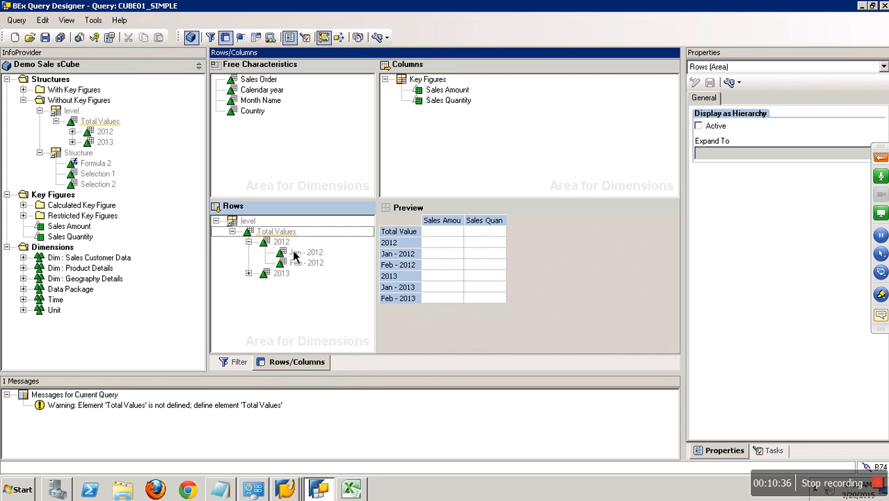
right_click(287, 244)
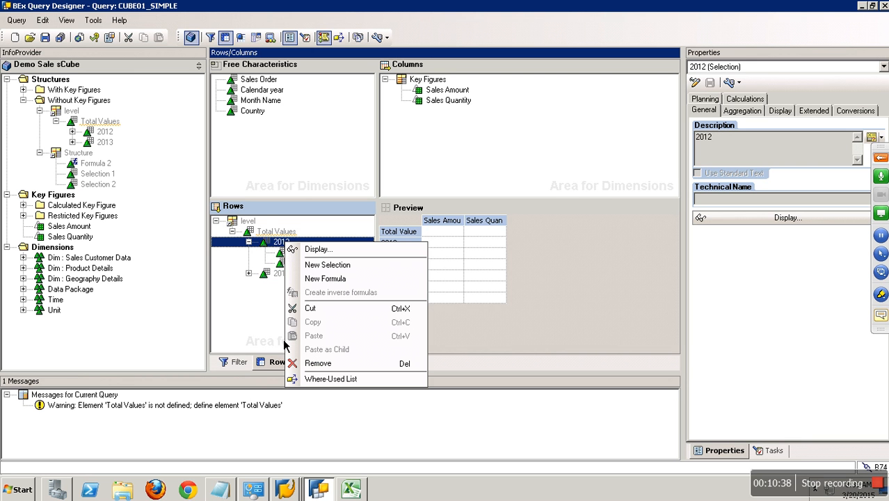
left_click(259, 334)
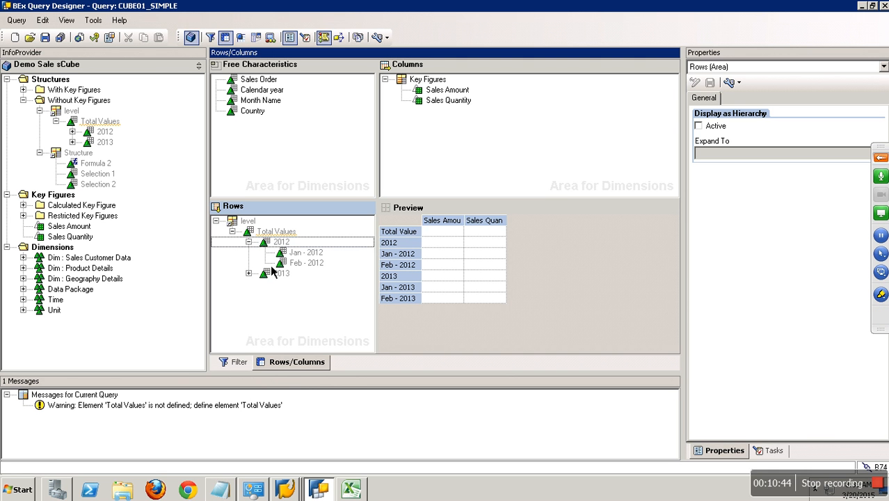
Step: Copy Sales Amount, paste it as a child of the Key Figures structure, and remove the duplicate from the columns
right_click(438, 90)
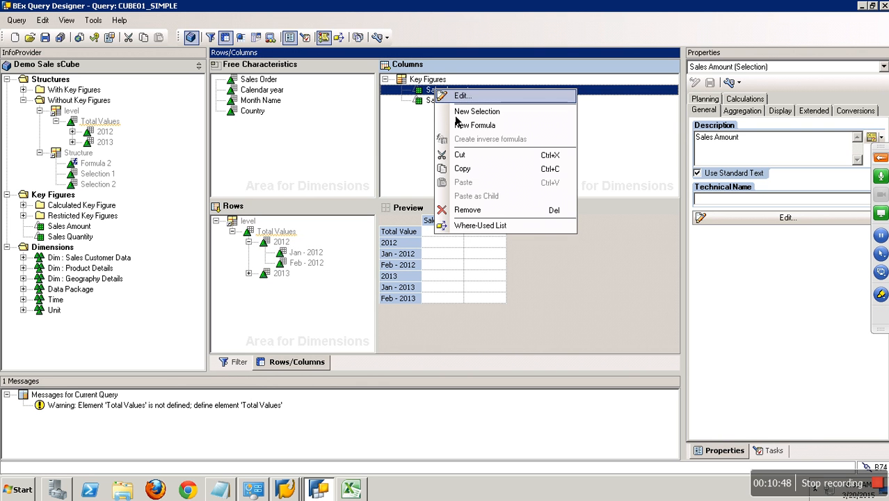
left_click(478, 174)
right_click(438, 81)
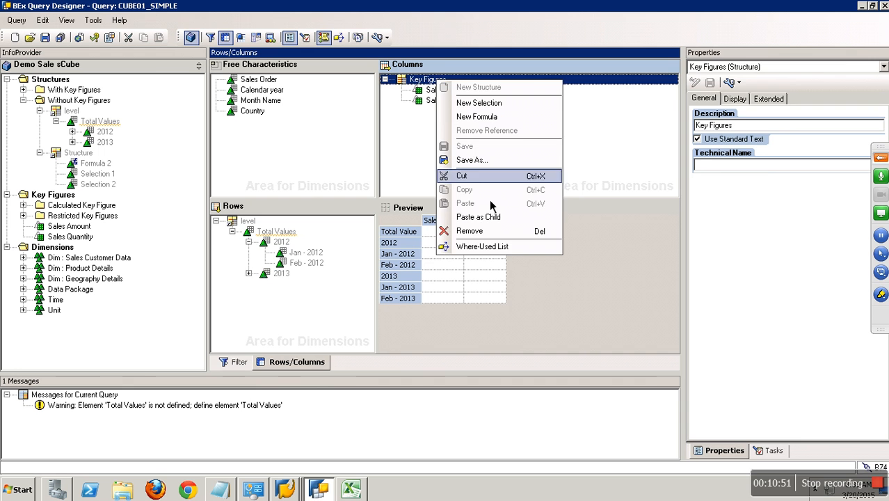
left_click(495, 218)
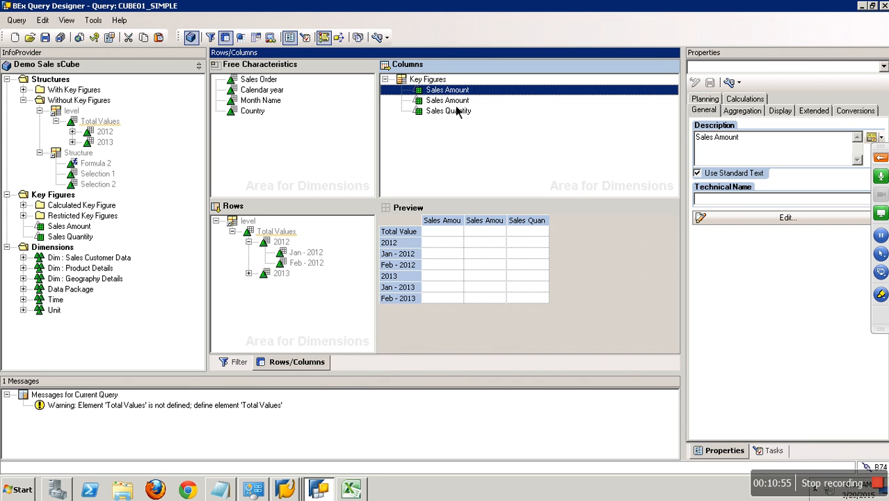
left_click_drag(452, 100, 190, 133)
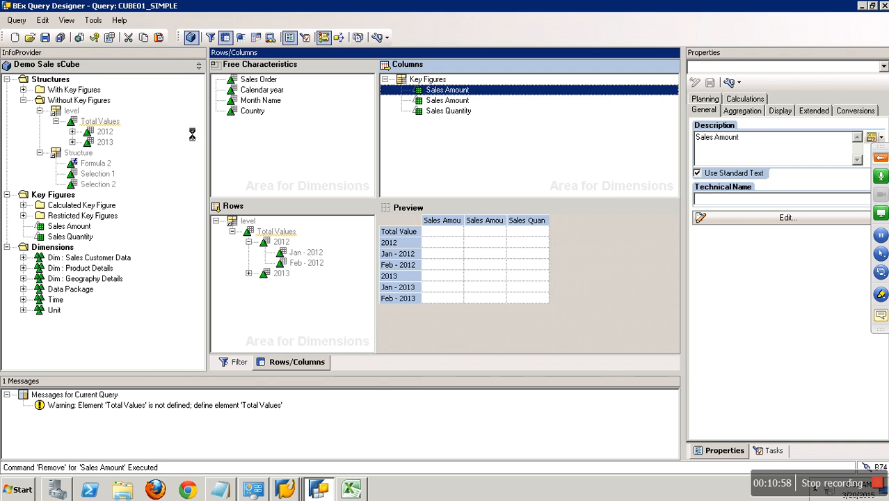
Step: Expand the 2013 node and remove the reference from the level structure in the rows
left_click(248, 274)
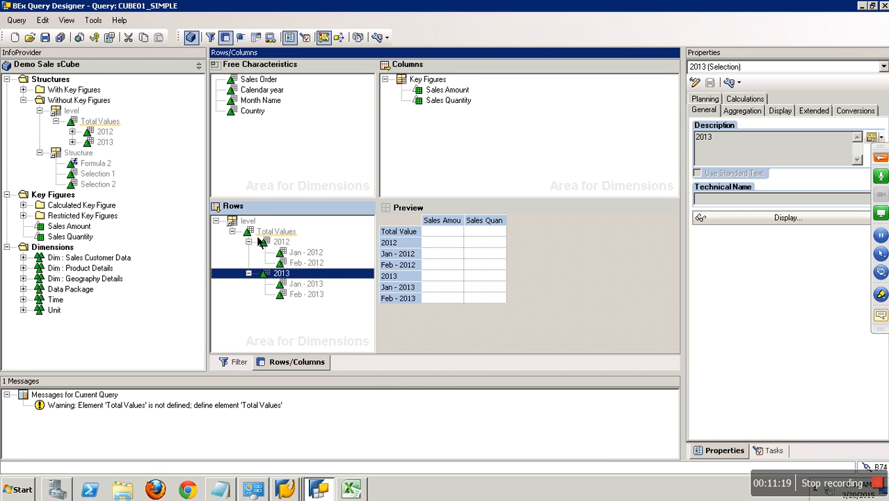
left_click(222, 222)
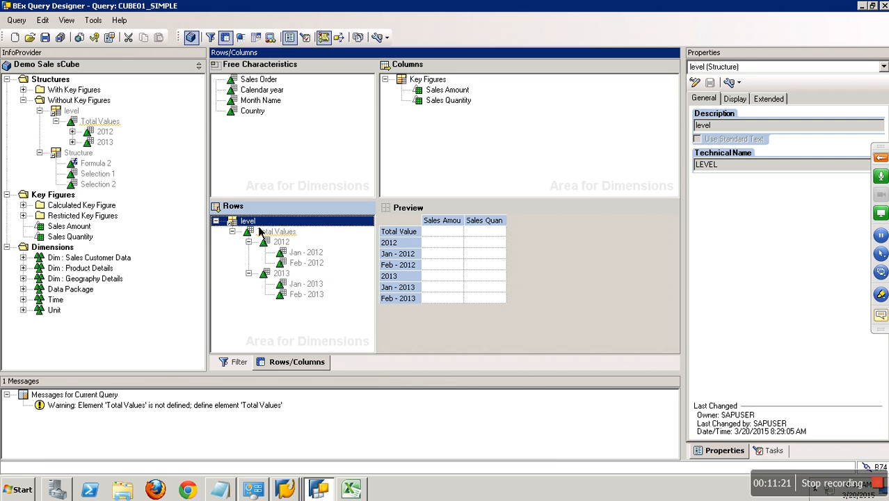
right_click(222, 224)
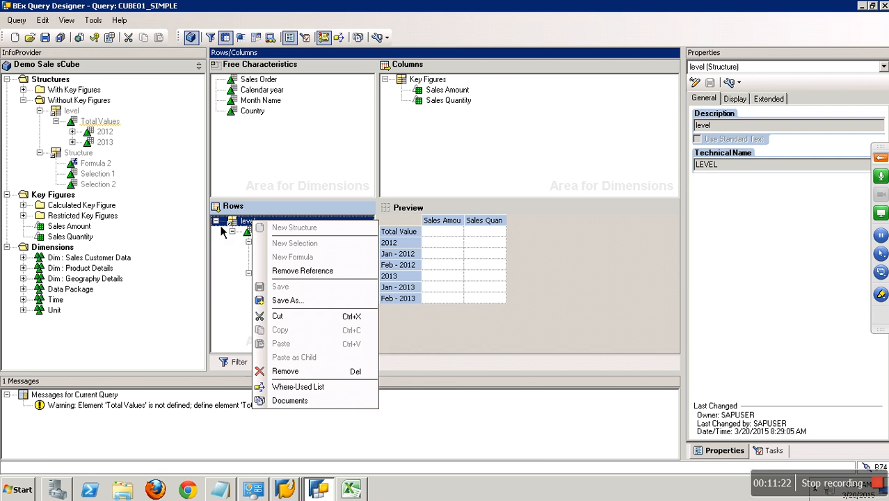
left_click(309, 279)
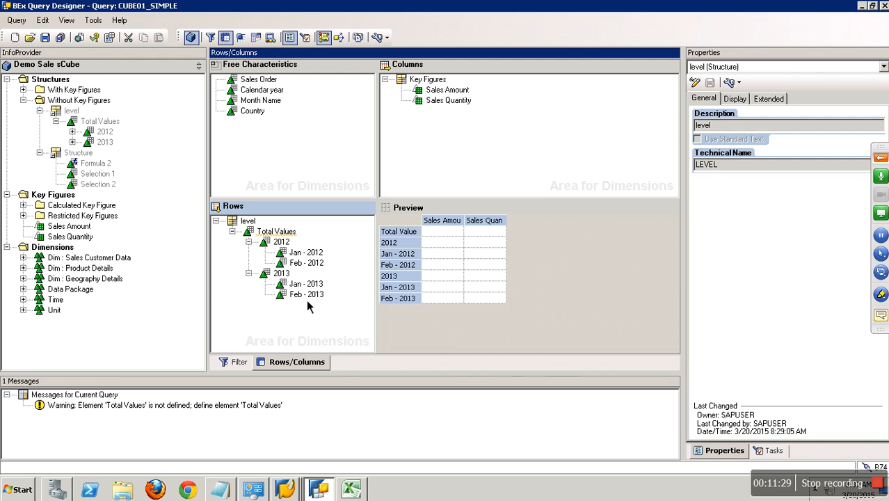
Step: Delete the Feb - 2013 selection from the rows, and replace the edited structure with the saved level structure
left_click(300, 297)
left_click_drag(299, 298, 180, 314)
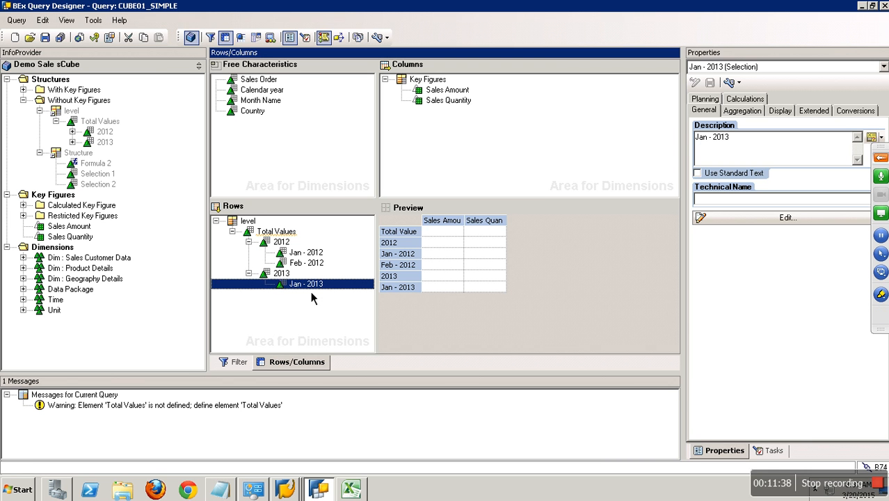
left_click_drag(245, 221, 122, 178)
left_click_drag(71, 111, 258, 241)
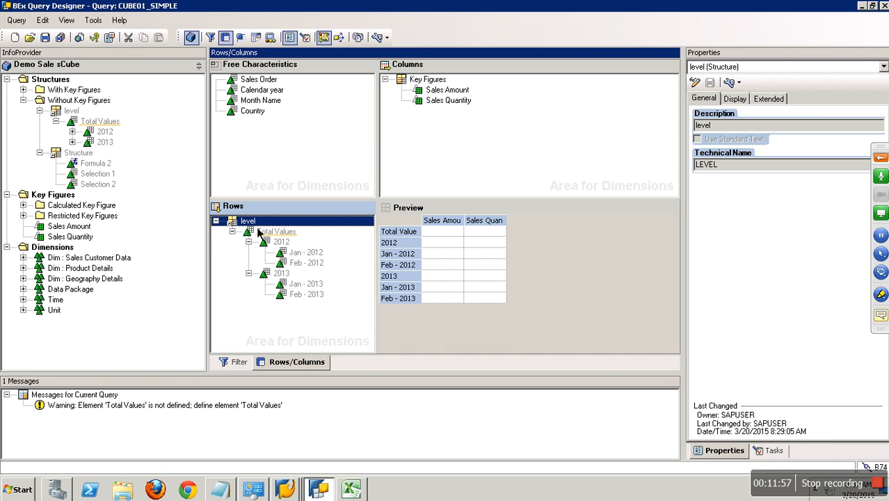
Step: Clear the level structure from the rows and Key Figures from the columns, and create a new structure in the columns
left_click_drag(240, 237, 133, 233)
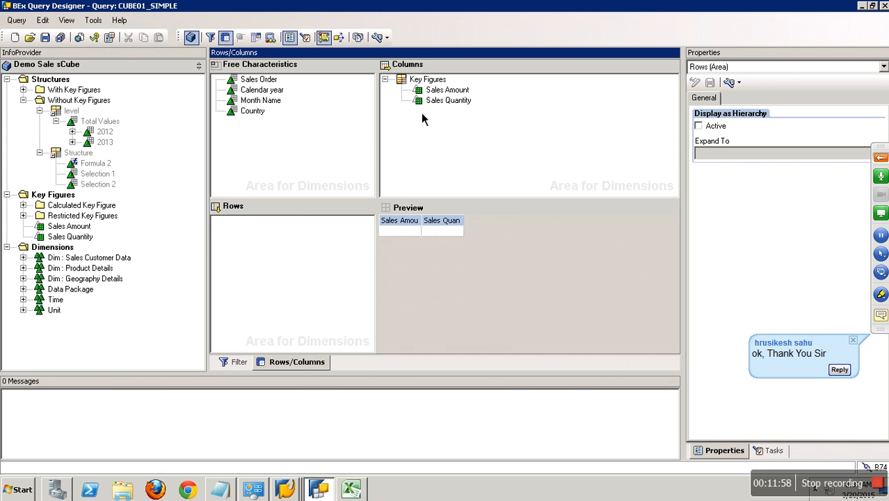
left_click_drag(428, 80, 174, 158)
right_click(448, 99)
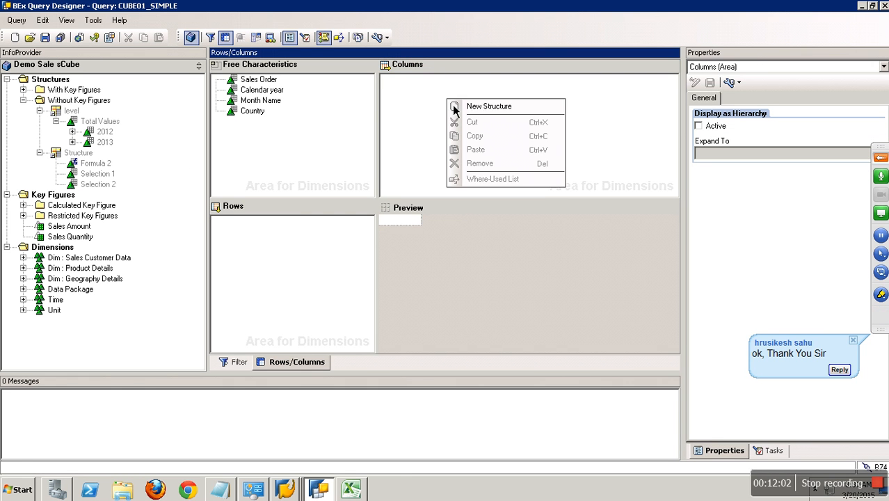
left_click(487, 114)
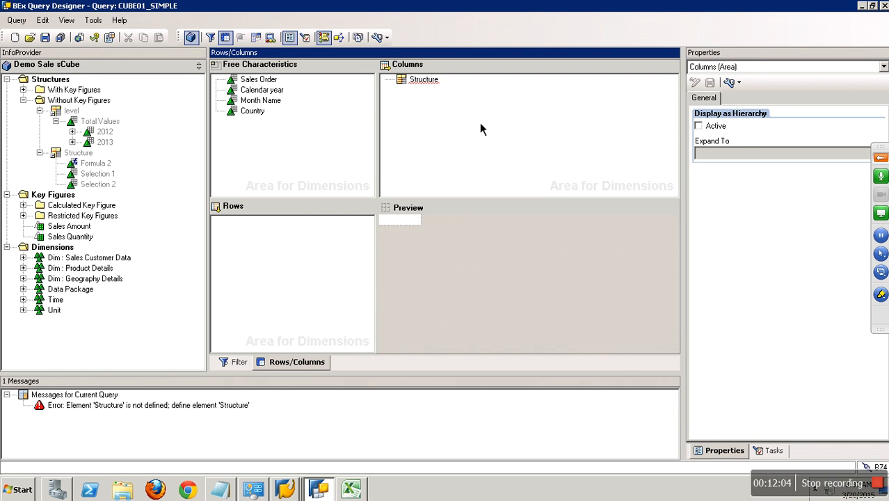
Step: Add a new formula to the column structure and define its expression as 1
right_click(429, 89)
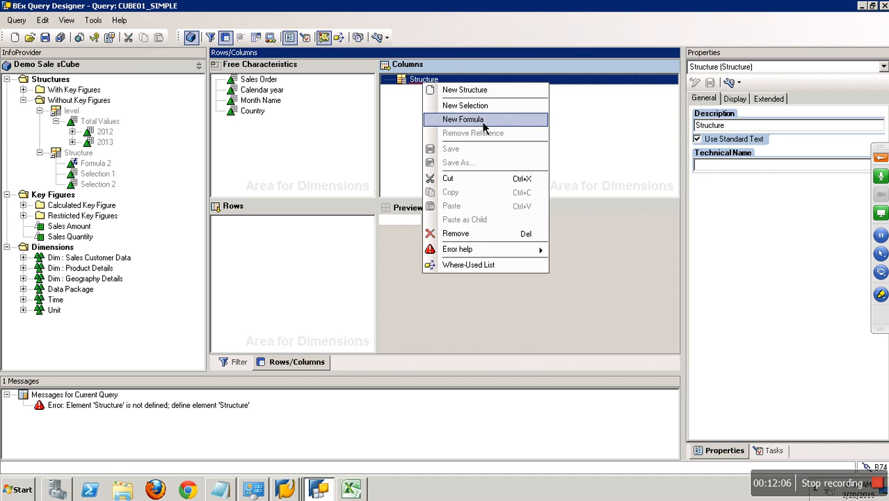
left_click(473, 121)
left_click(450, 95)
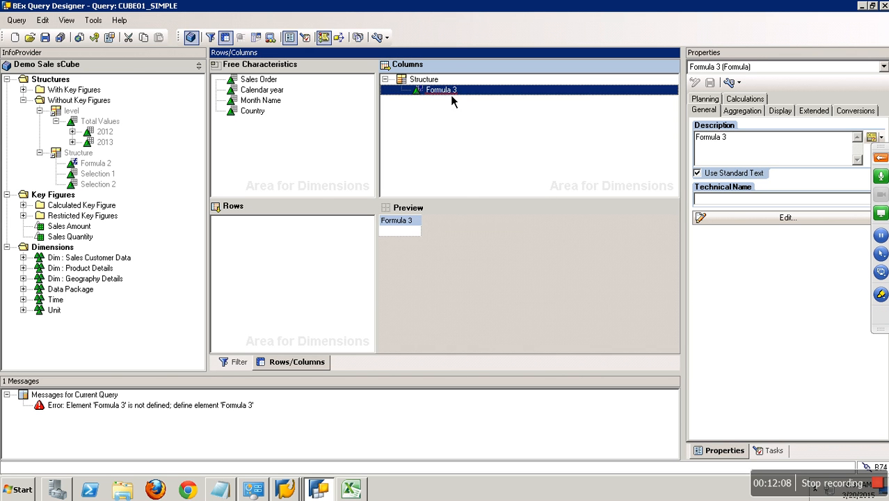
right_click(450, 95)
left_click(481, 101)
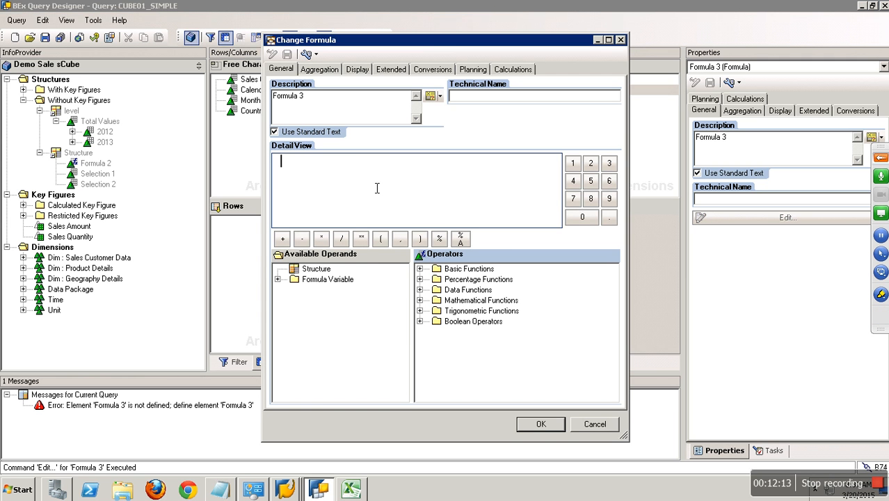
type("1")
left_click(540, 424)
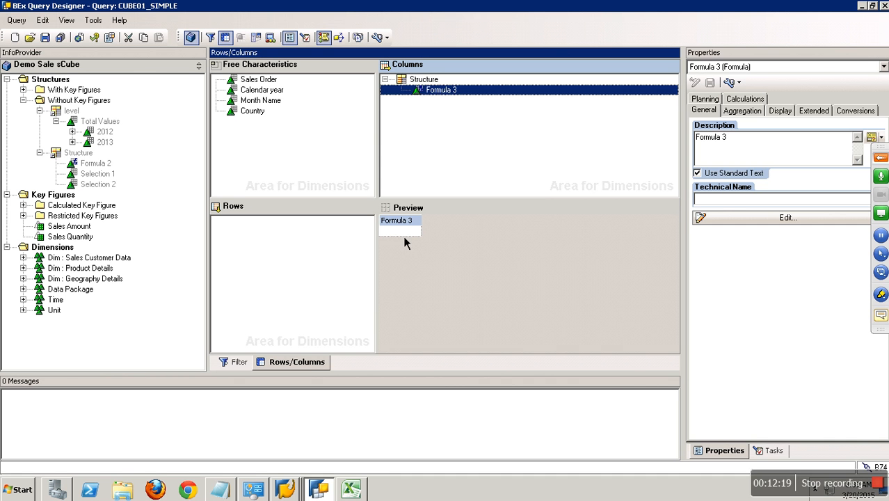
Step: Create a new structure in the rows containing a formula with the expression 0
right_click(287, 237)
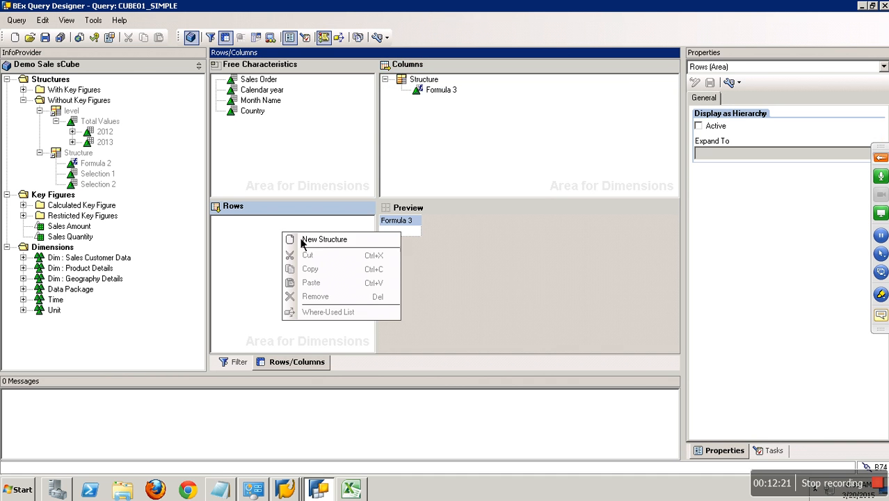
left_click(316, 240)
right_click(258, 222)
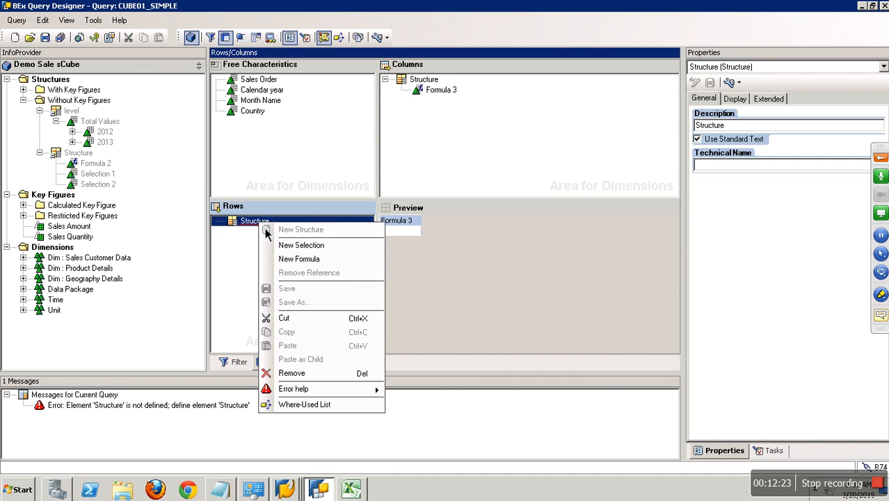
left_click(324, 259)
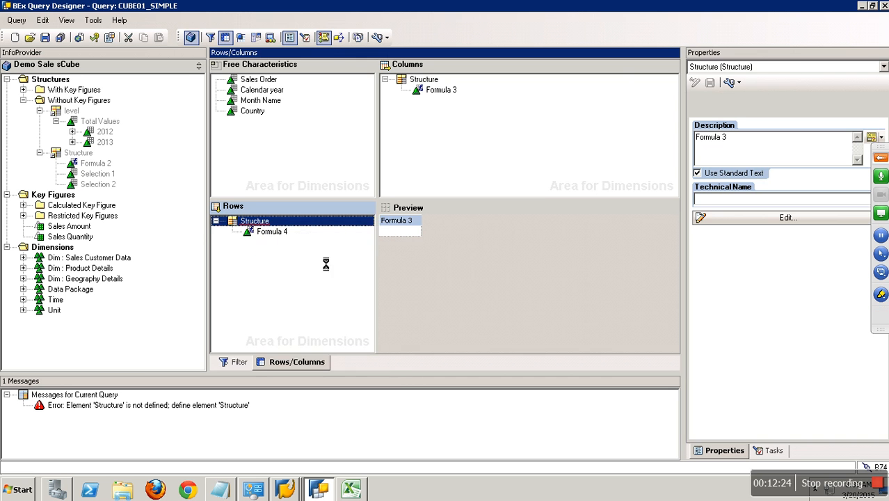
left_click(282, 234)
right_click(282, 235)
left_click(309, 243)
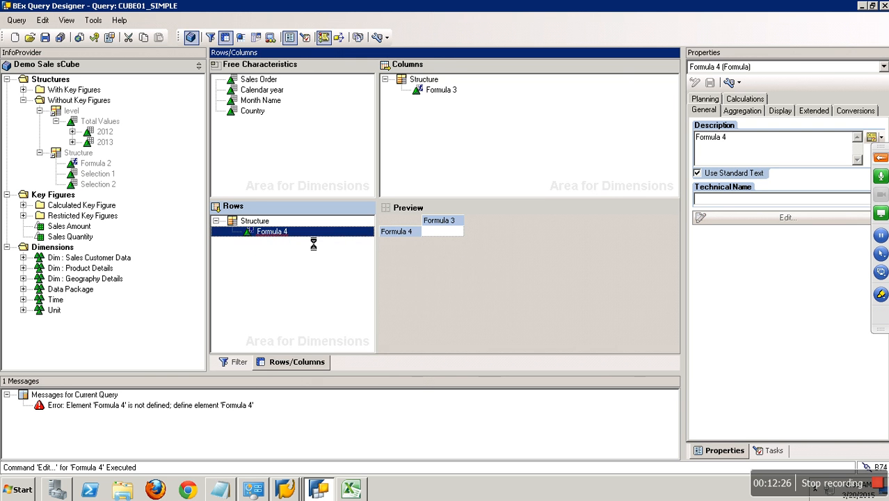
left_click(304, 205)
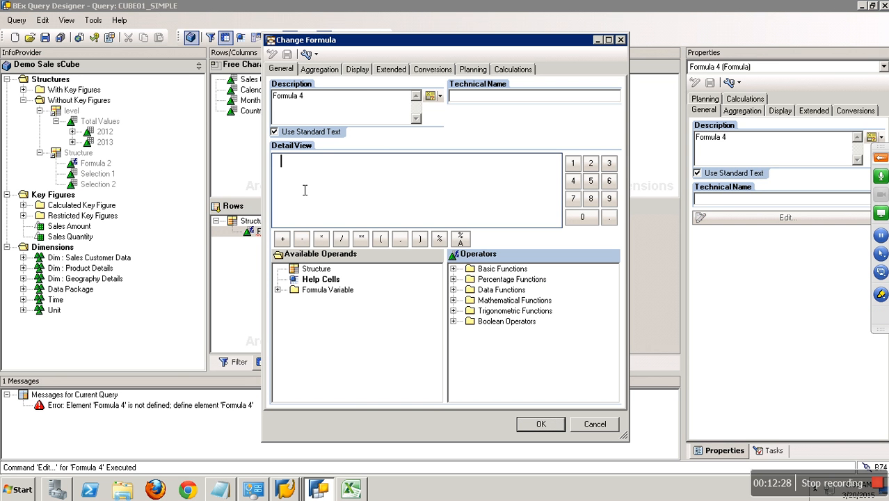
type("0")
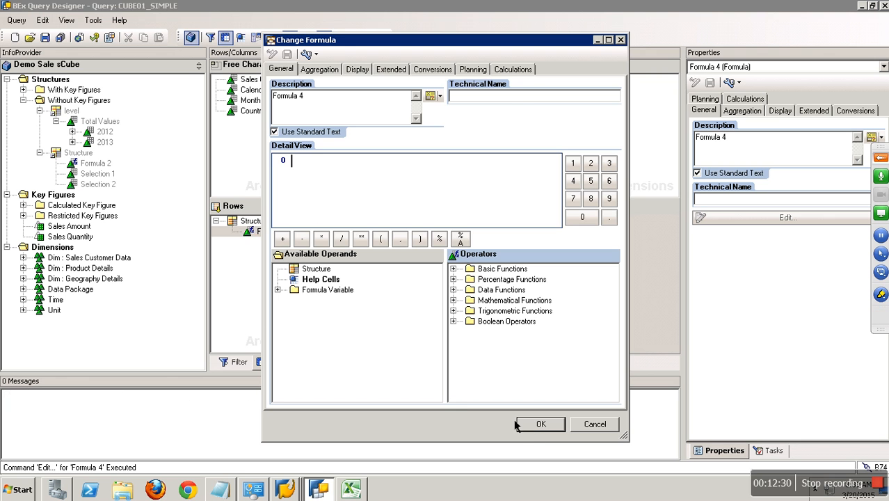
left_click(533, 426)
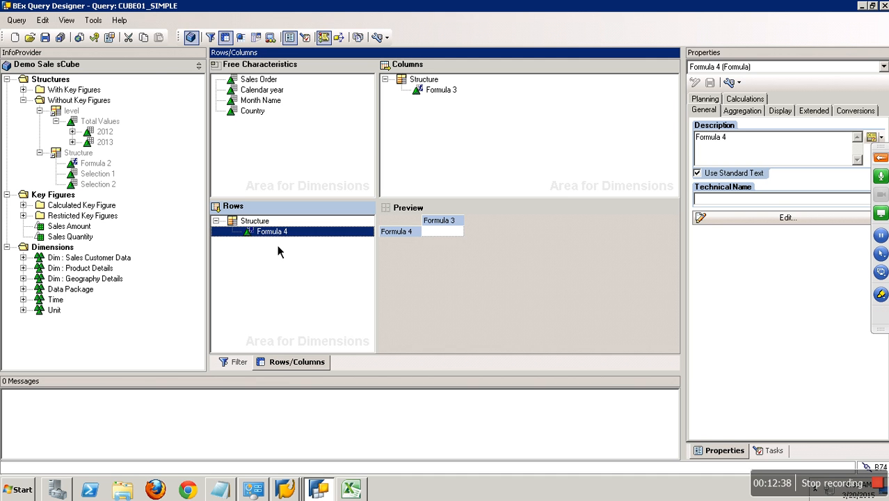
Step: Save the query and rerun it in the SAP query window to check the output, returning to BEx Query Designer
left_click(46, 39)
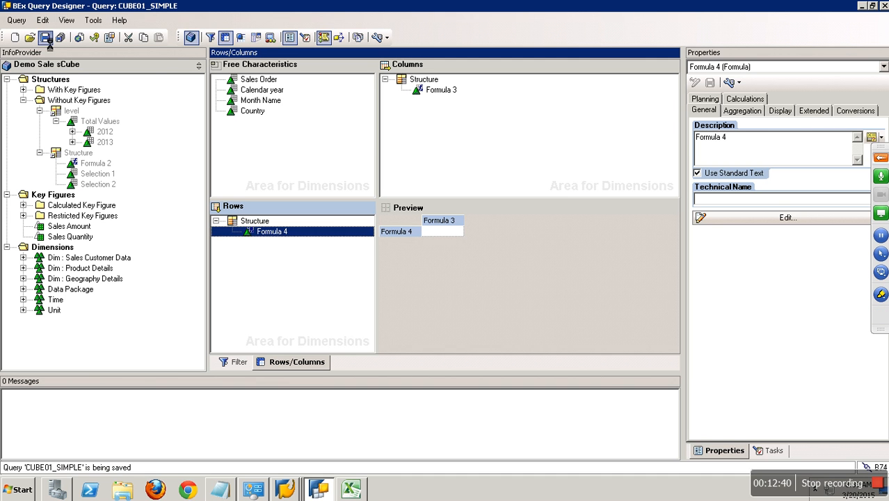
left_click(299, 491)
left_click(285, 462)
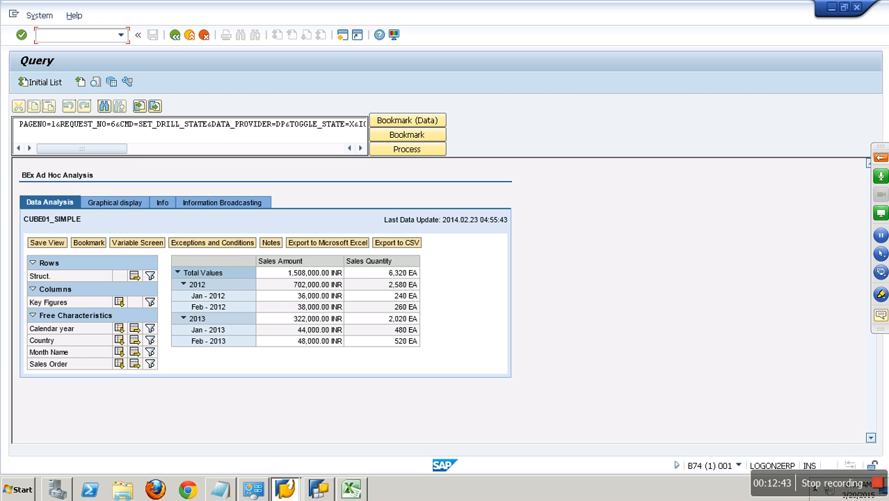
left_click(175, 35)
left_click(40, 85)
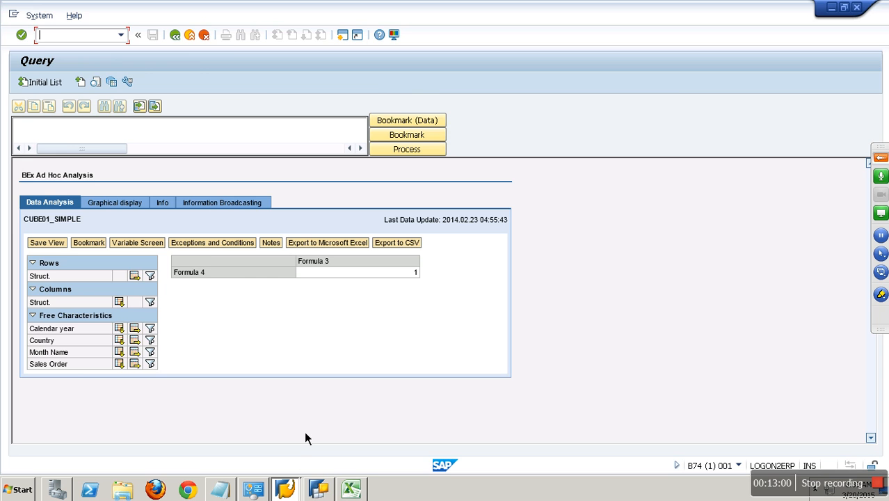
left_click(318, 490)
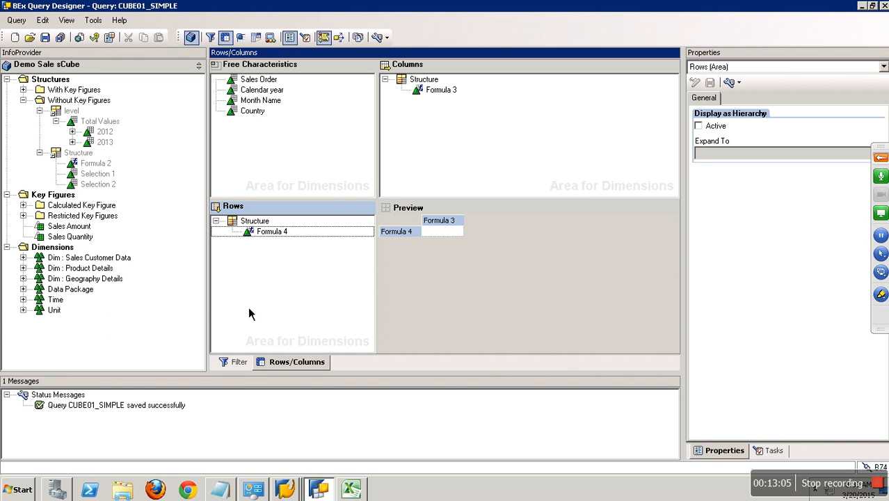
Step: Set Eliminate Formula Collision for the formula in the rows to Use Result of This Formula
left_click(274, 233)
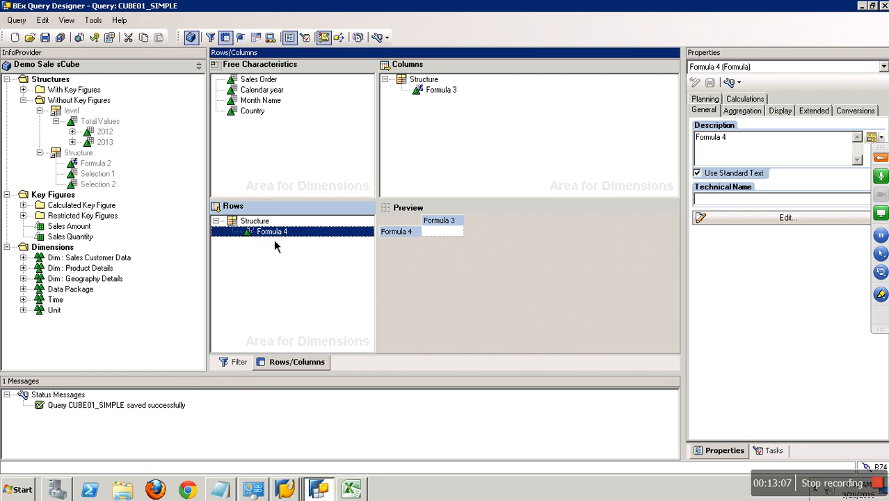
left_click(751, 118)
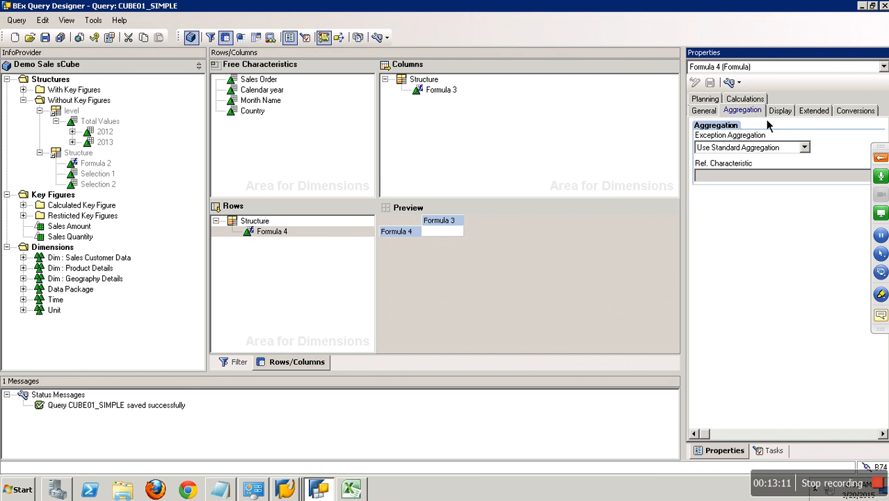
left_click(784, 113)
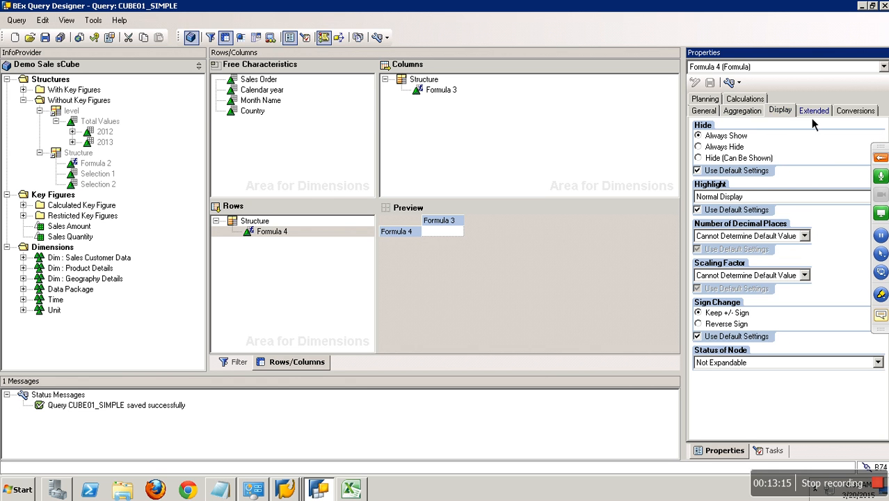
left_click(812, 112)
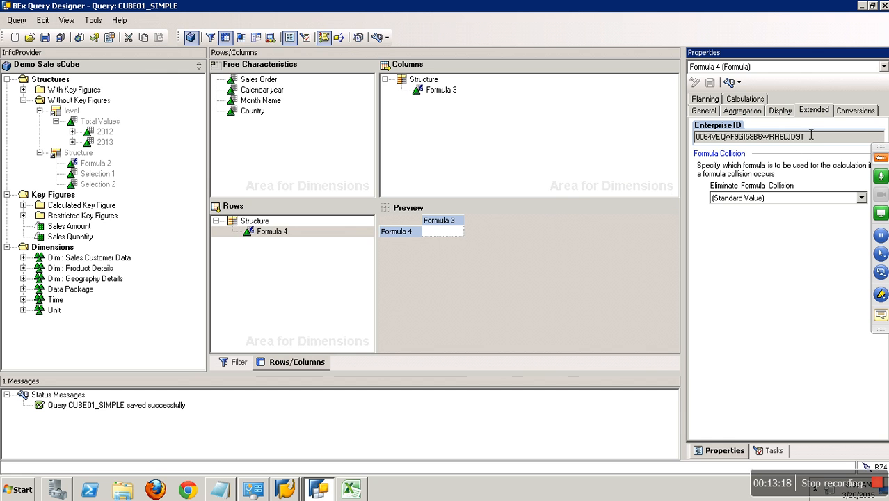
left_click(751, 201)
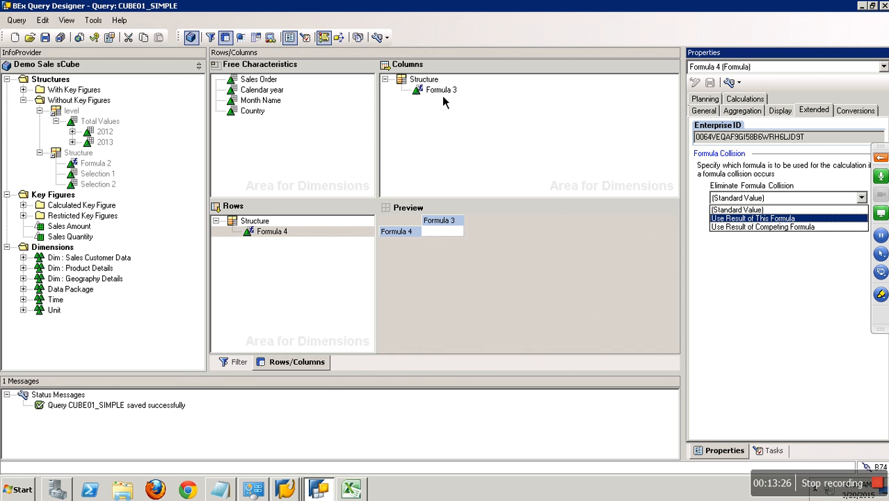
left_click(760, 220)
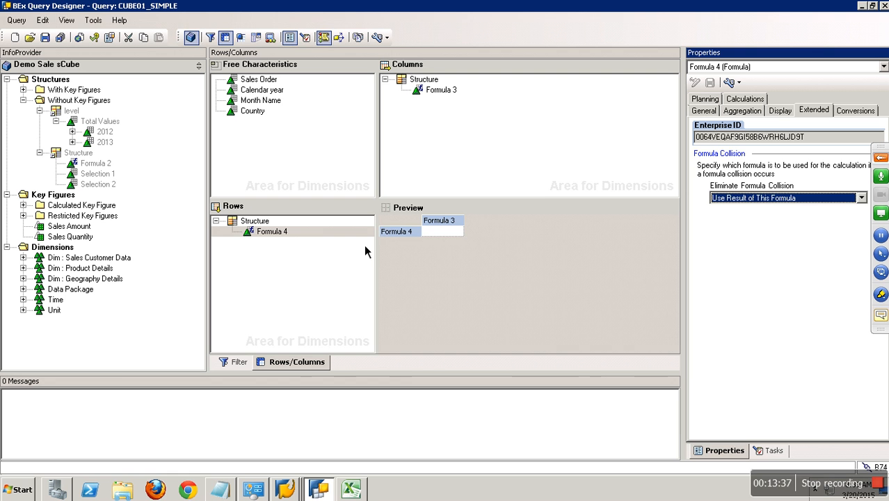
Step: Save the query, rerun it in the SAP query window to check the collision result, and return to BEx Query Designer
left_click(45, 37)
left_click(287, 489)
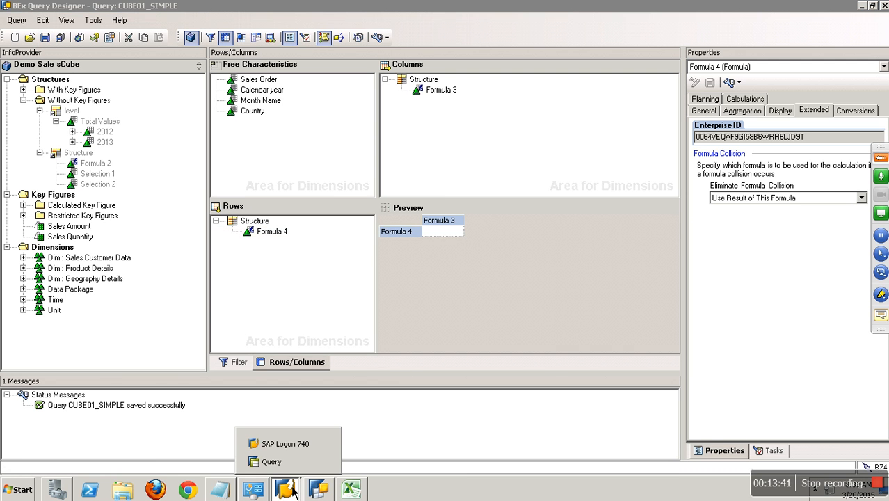
left_click(290, 463)
left_click(175, 35)
left_click(42, 85)
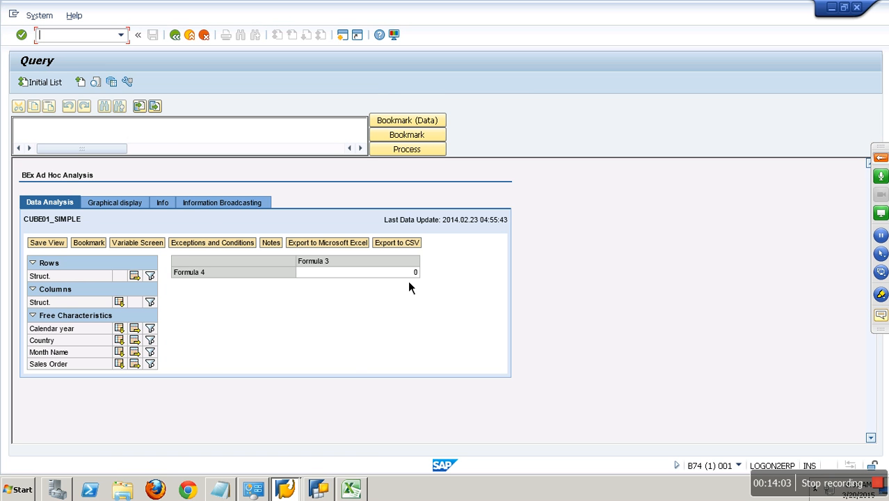
key("alt+Tab")
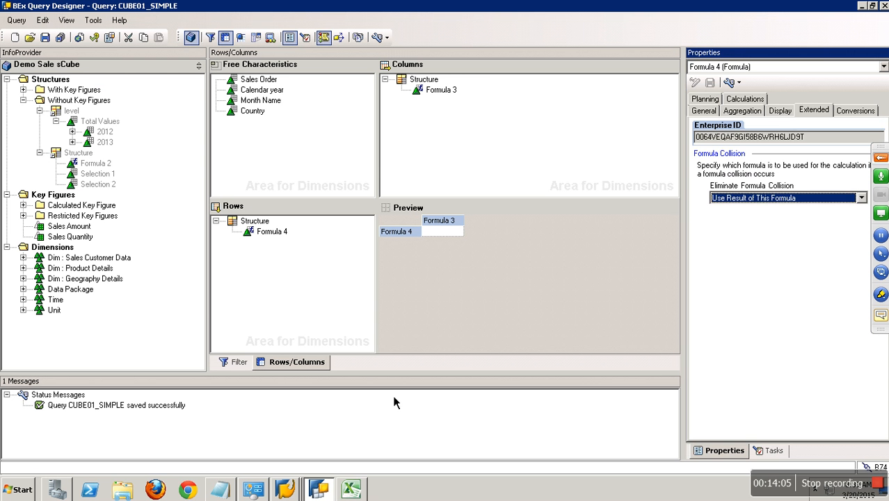
Step: Check the row and column structures, and remove the structure from the rows to compare the availability of cell definition
left_click(434, 92)
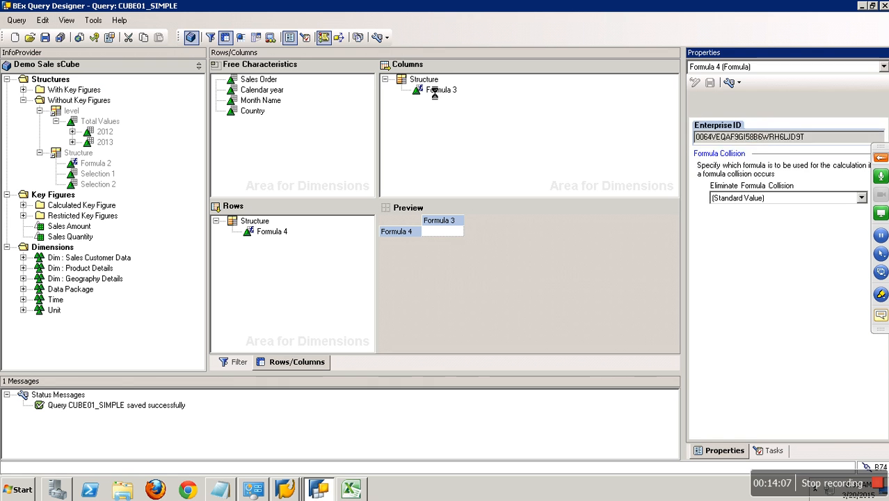
left_click_drag(434, 84, 338, 123)
left_click(434, 89)
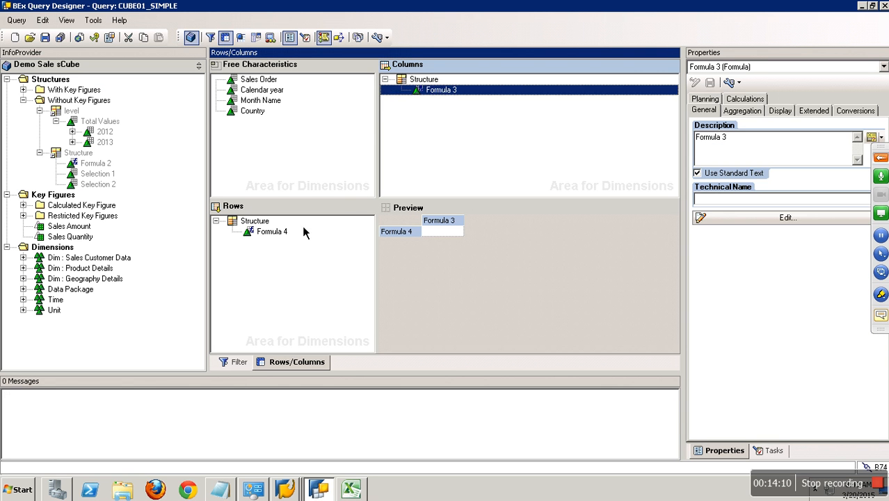
left_click(284, 222)
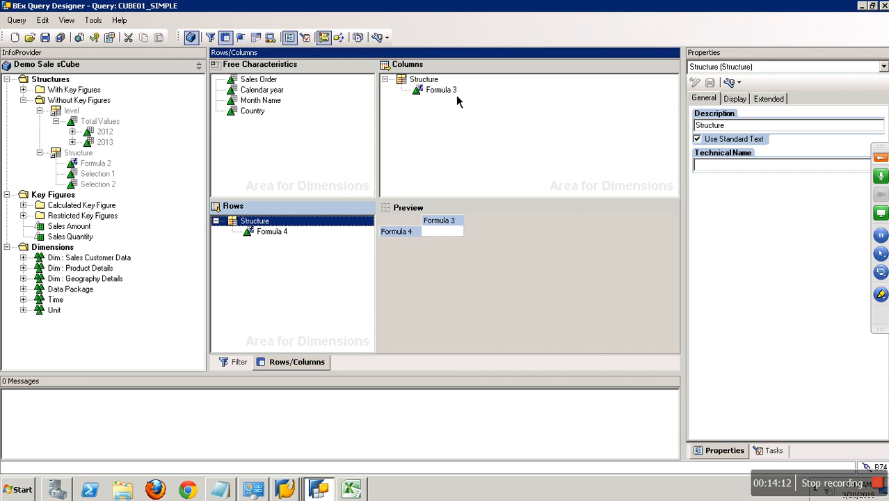
left_click(433, 82)
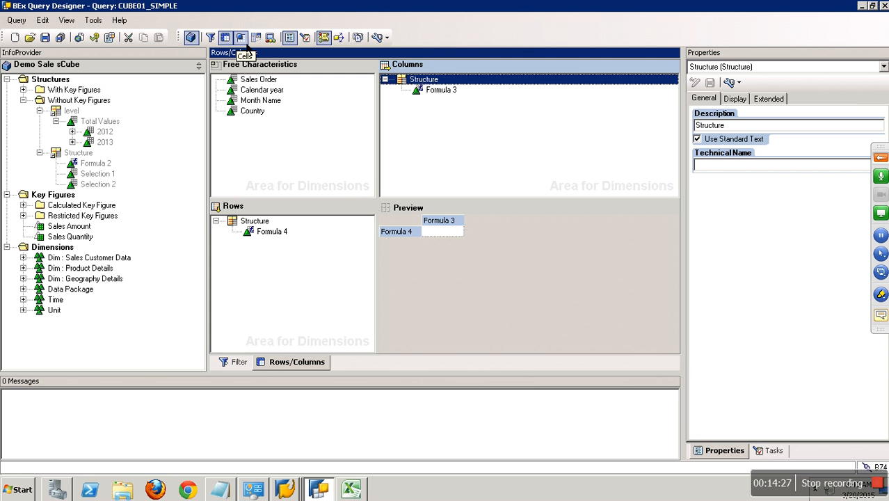
left_click_drag(254, 222, 182, 183)
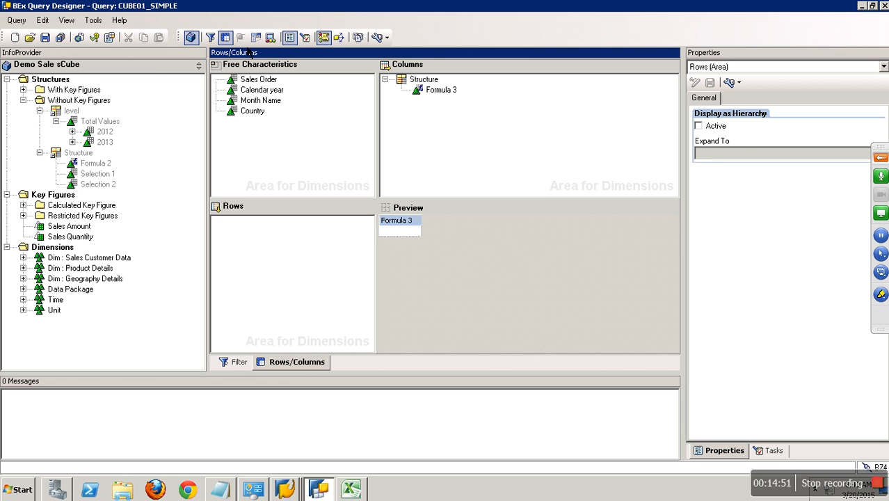
left_click(436, 85)
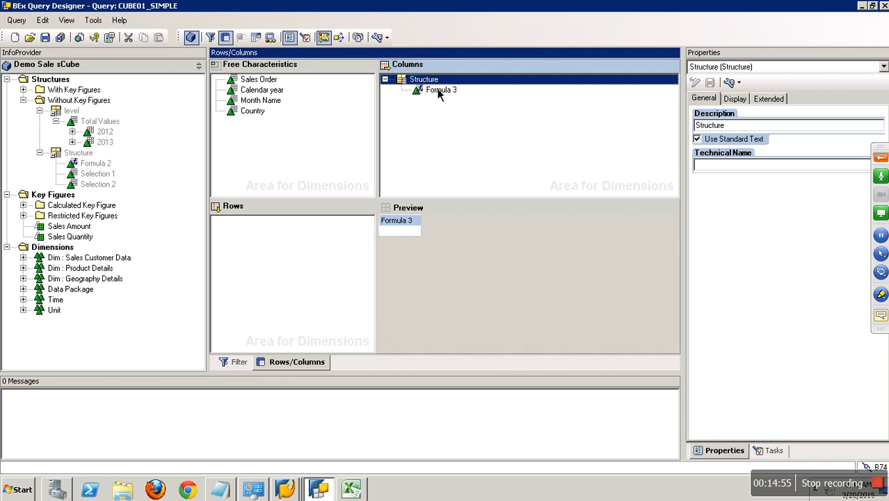
Step: Switch to Notepad and add the topic line "- Cell Definetion" below Structures
left_click(221, 490)
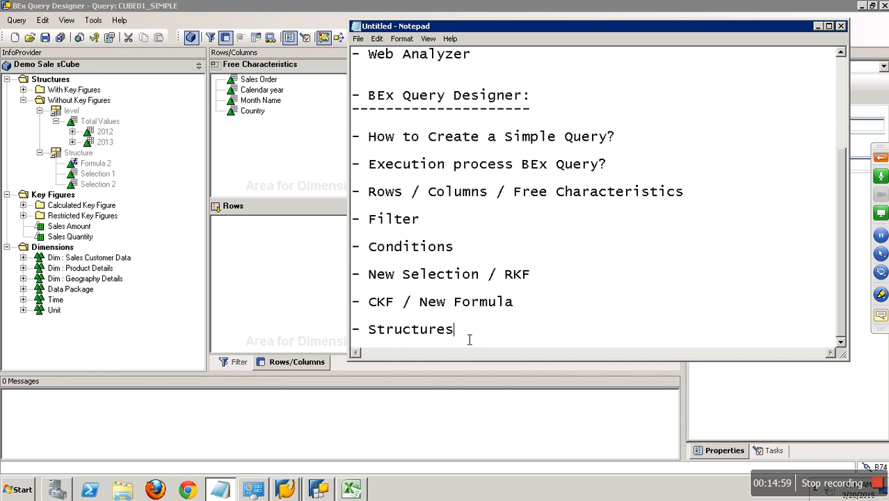
key("Return")
key("Return")
type("- cELL")
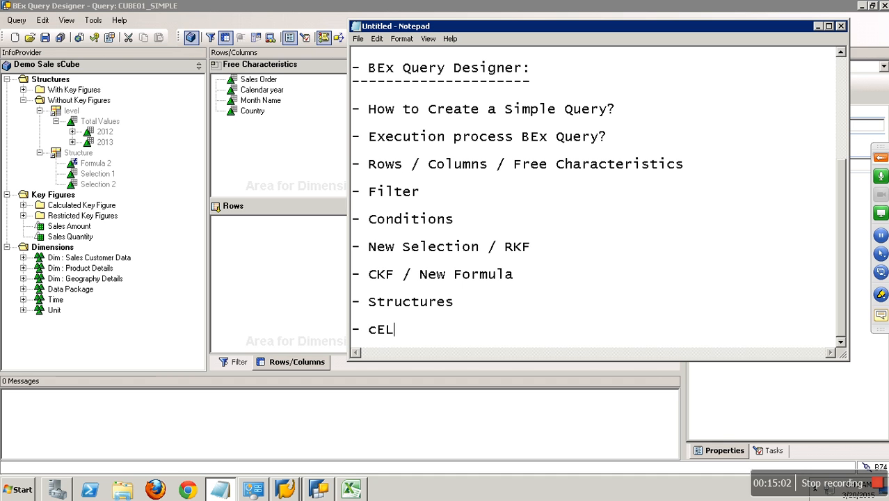
key("BackSpace")
key("BackSpace")
key("BackSpace")
key("BackSpace")
key("BackSpace")
type("Cell D")
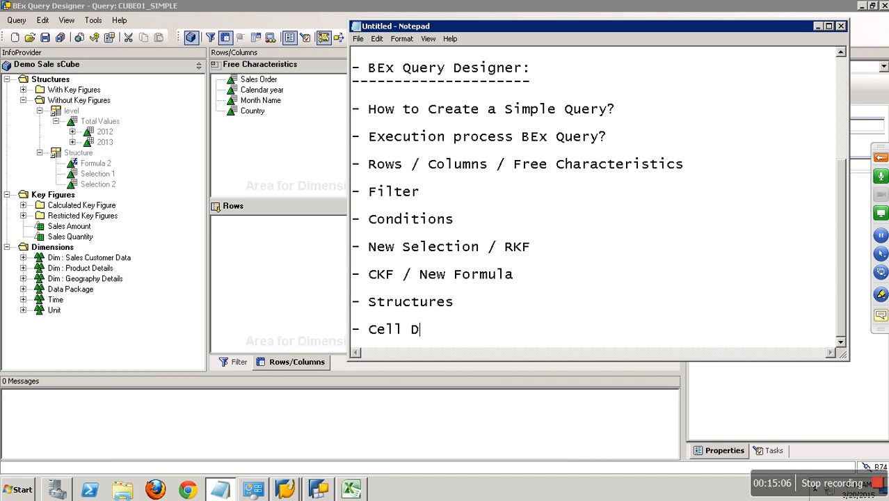
type("efinetion")
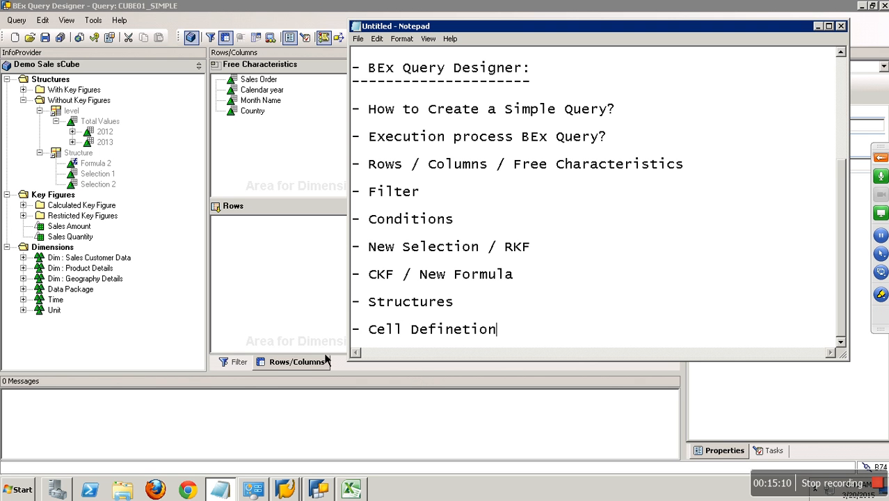
Step: Return to BEx Query Designer, clear the structure from the columns, and move Calendar year from the free characteristics to the rows
left_click(315, 298)
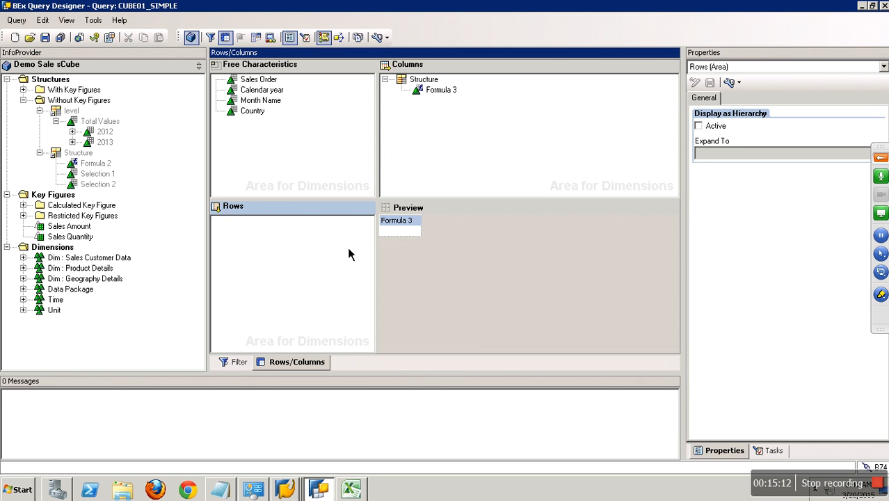
left_click_drag(423, 79, 196, 140)
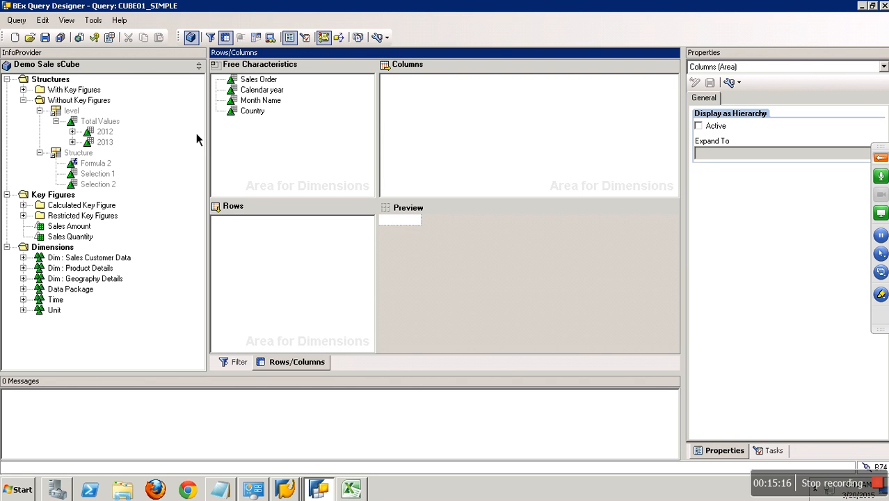
left_click(275, 92)
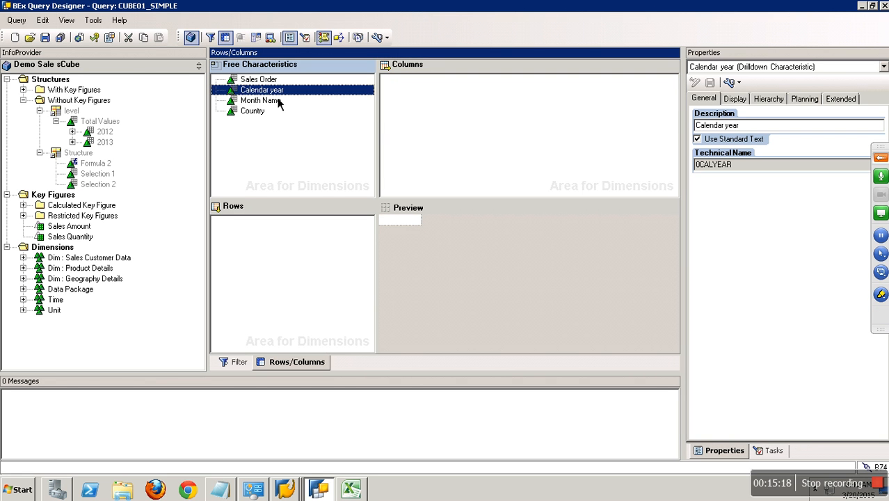
left_click_drag(280, 103, 290, 233)
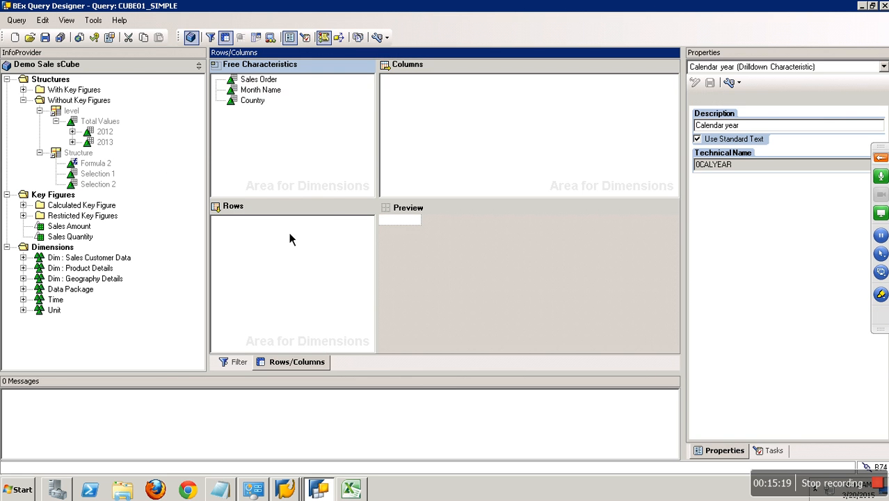
Step: Add the Sales Amount key figure to the columns
left_click(6, 79)
left_click(69, 123)
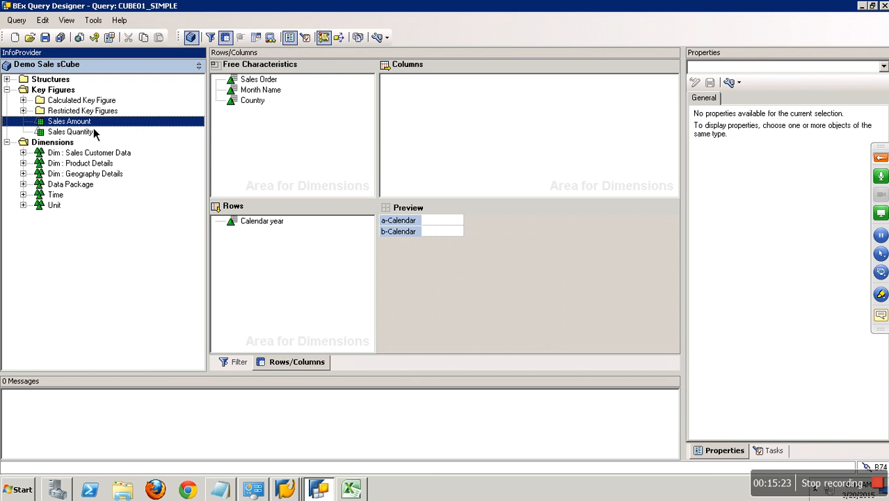
left_click_drag(214, 144, 430, 103)
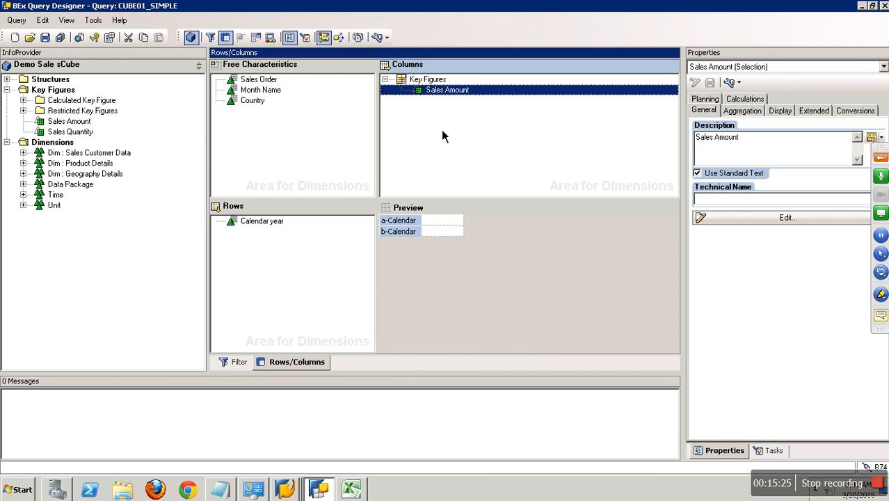
Step: Add a new formula to the Key Figures structure in the columns
key("Up")
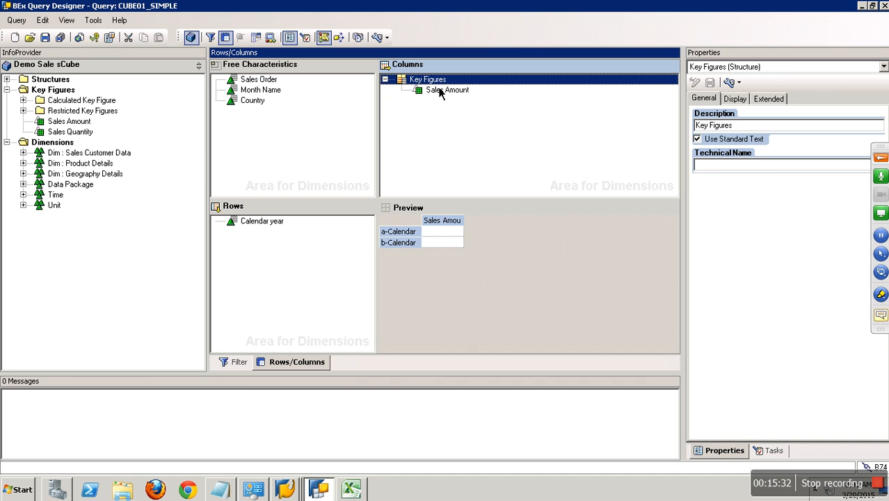
left_click(462, 94)
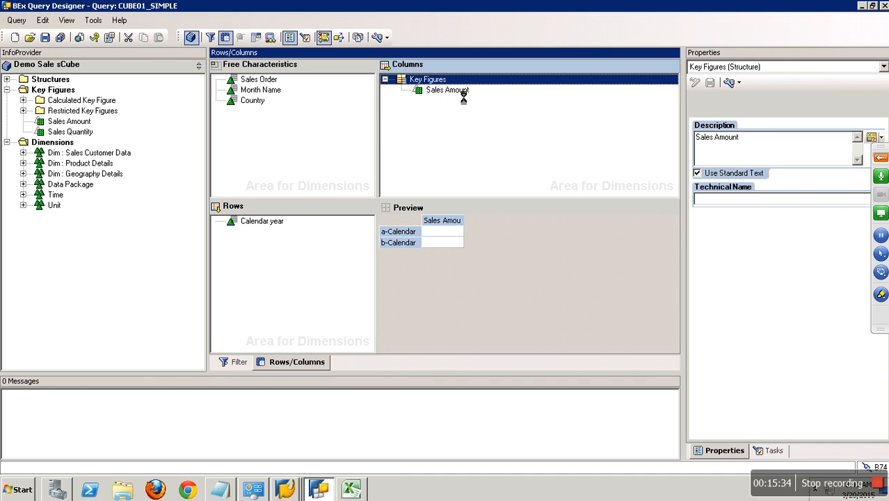
key("Up")
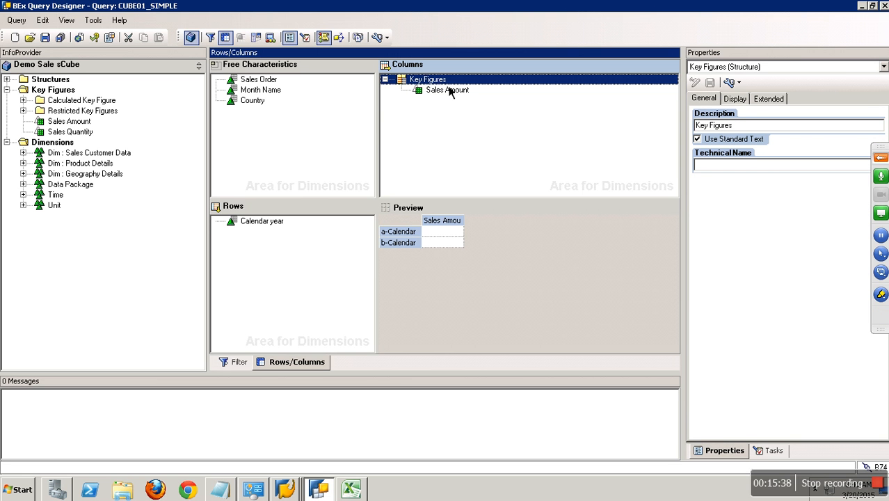
right_click(442, 79)
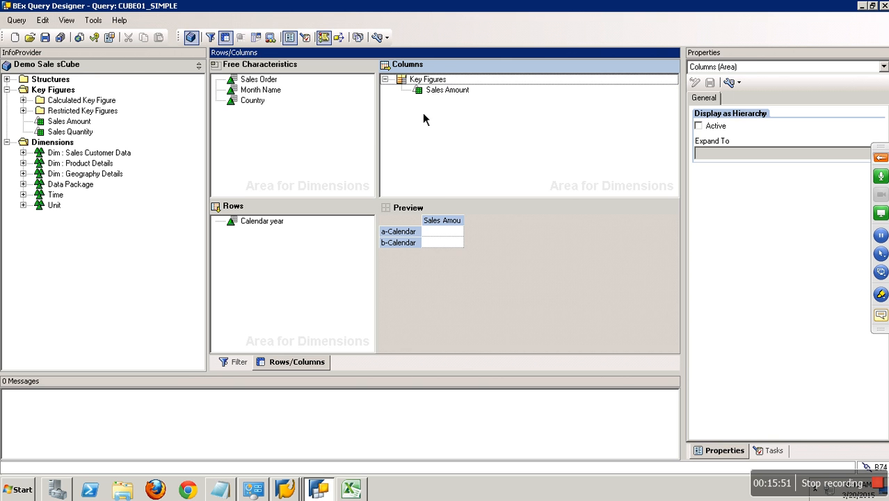
right_click(443, 80)
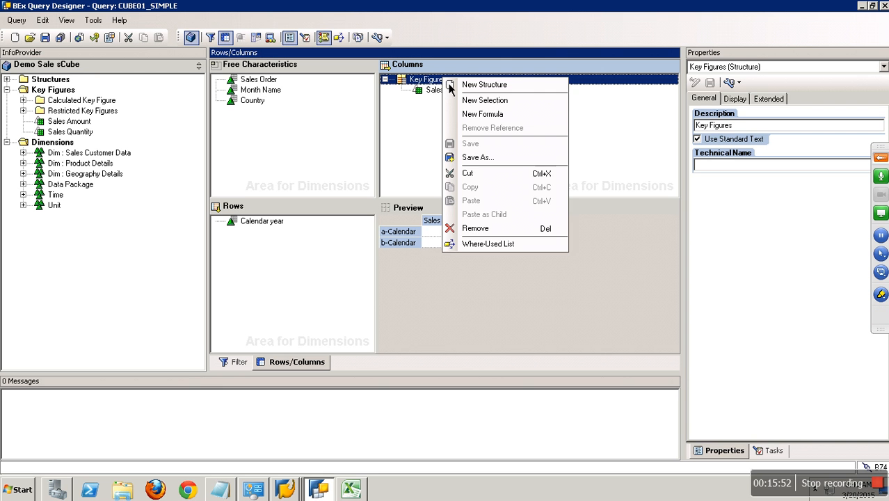
left_click(482, 114)
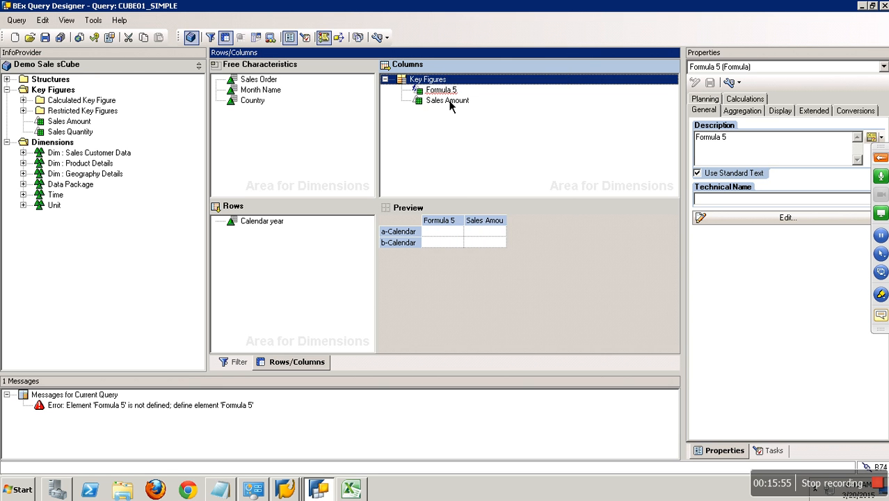
Step: Open the new formula in the Key Figures structure for editing and set its description to "Sales Tax Amount"
right_click(443, 90)
left_click(465, 95)
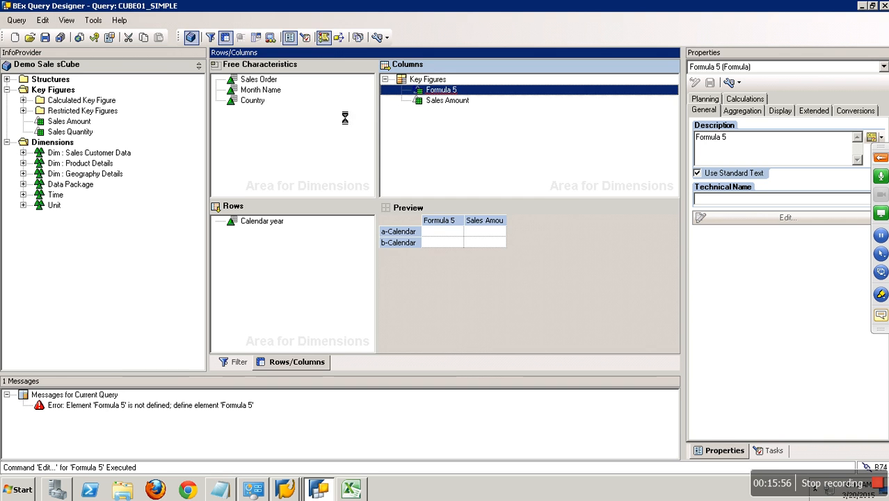
left_click_drag(327, 101, 221, 101)
type("Sales Tax Amount")
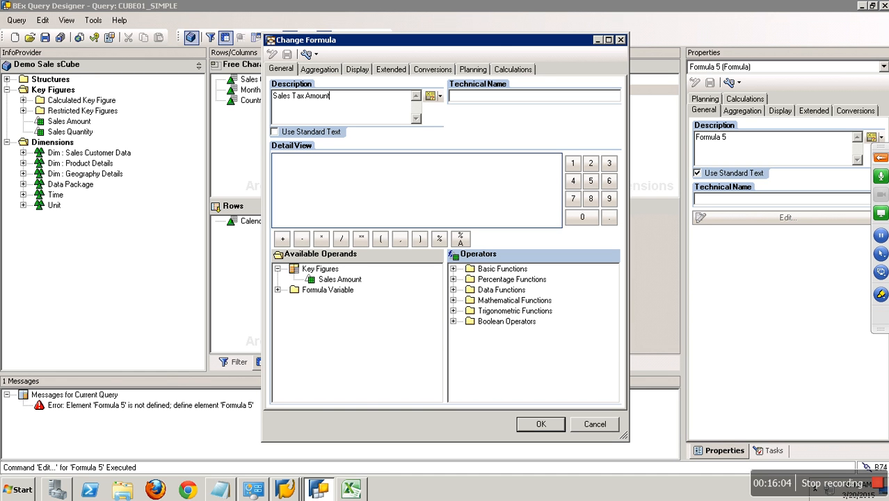
Step: Enter the expression 'Sales Amount' * 12.36 in the formula's detail view
left_click(351, 174)
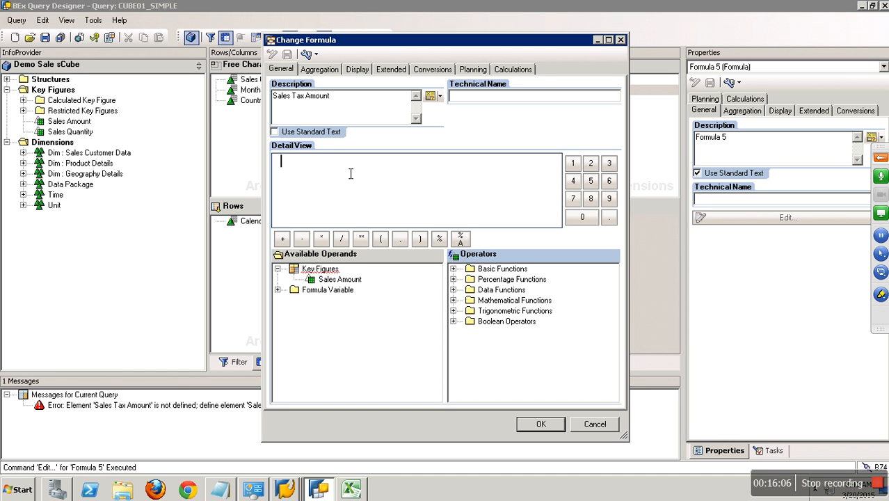
double_click(351, 279)
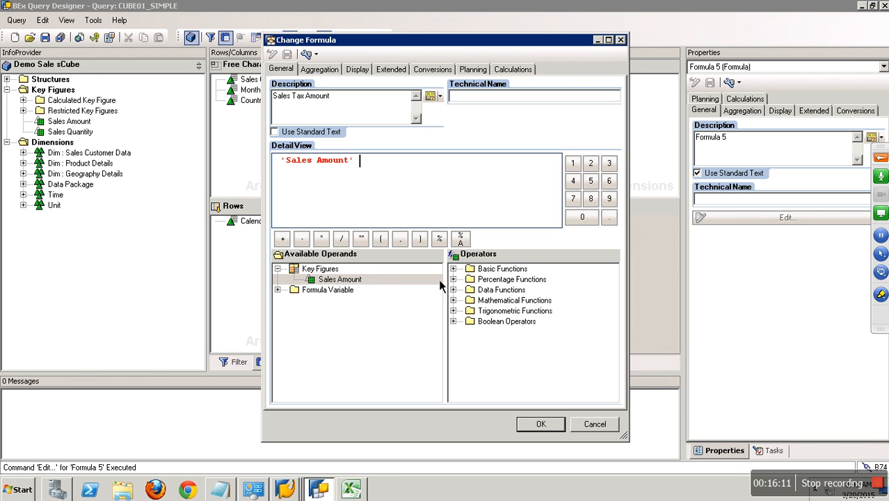
left_click(321, 238)
left_click(573, 163)
left_click(591, 163)
left_click(609, 217)
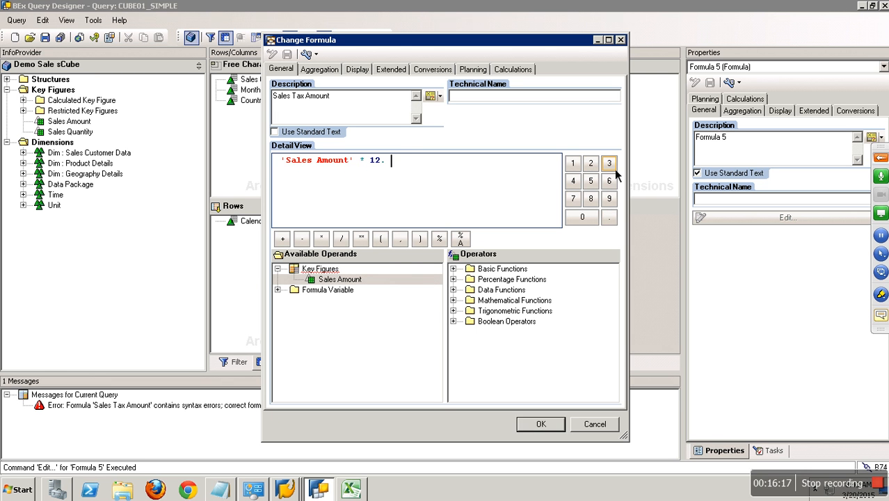
left_click(609, 162)
left_click(608, 180)
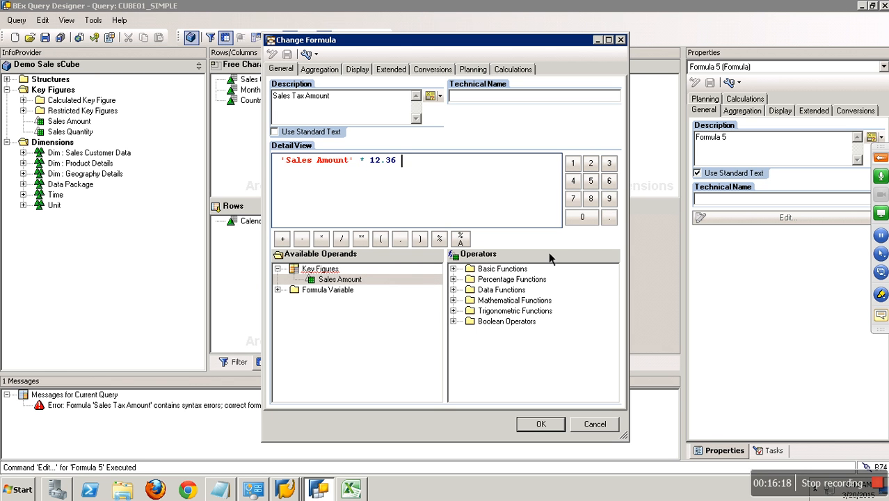
Step: Enclose the expression in parentheses, divide it by 100, and confirm the formula
left_click(420, 239)
left_click(287, 165)
left_click(380, 239)
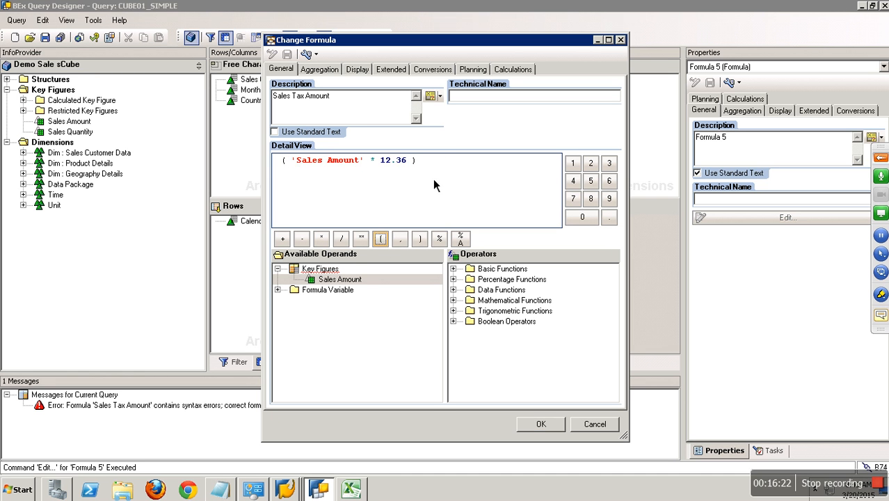
left_click(444, 165)
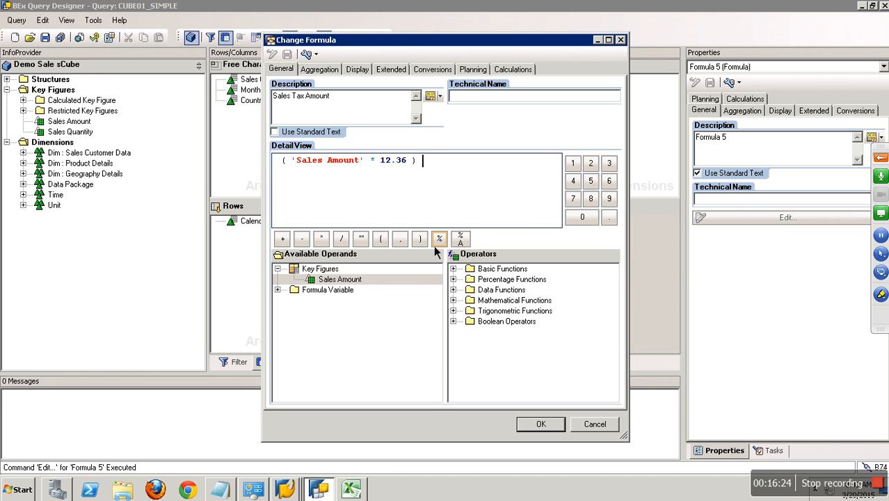
left_click(342, 239)
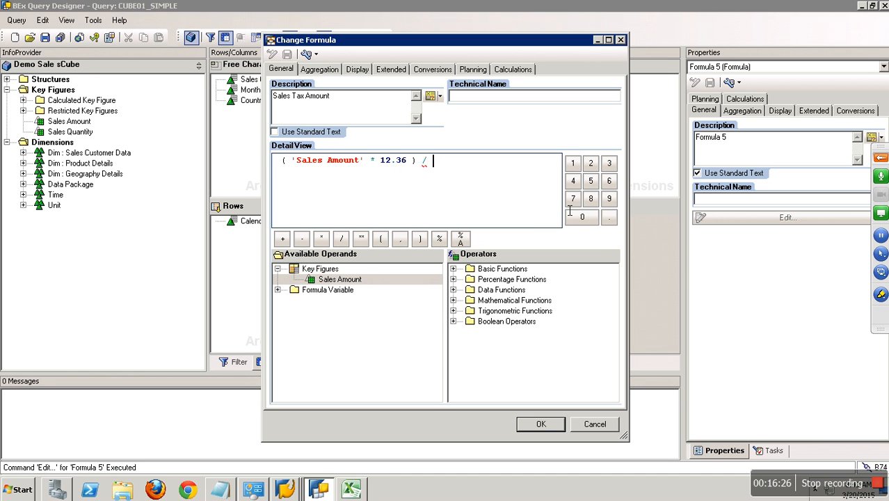
left_click(573, 164)
left_click(582, 221)
left_click(582, 220)
left_click(537, 424)
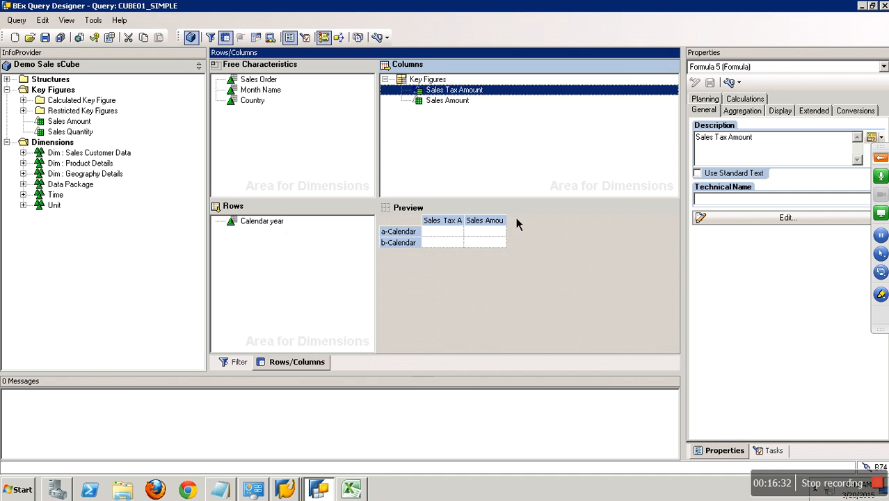
Step: Move Sales Tax Amount below Sales Amount in the columns and save the query
left_click_drag(465, 92, 465, 114)
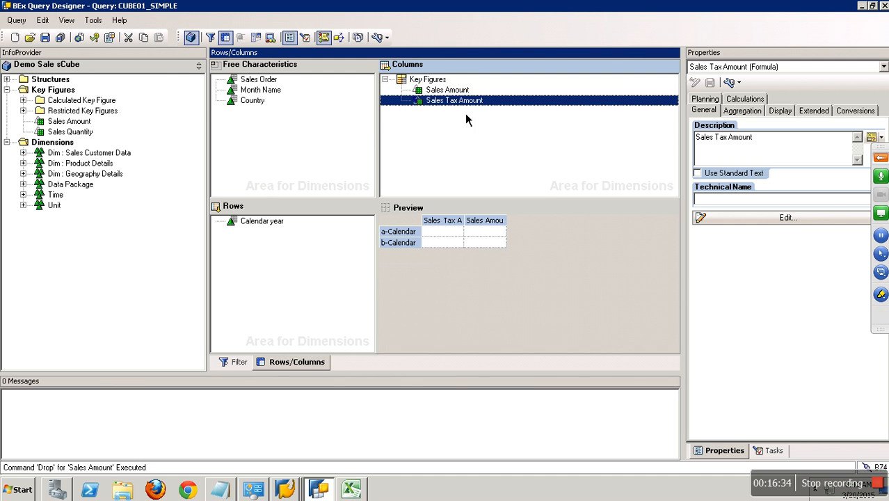
left_click(44, 36)
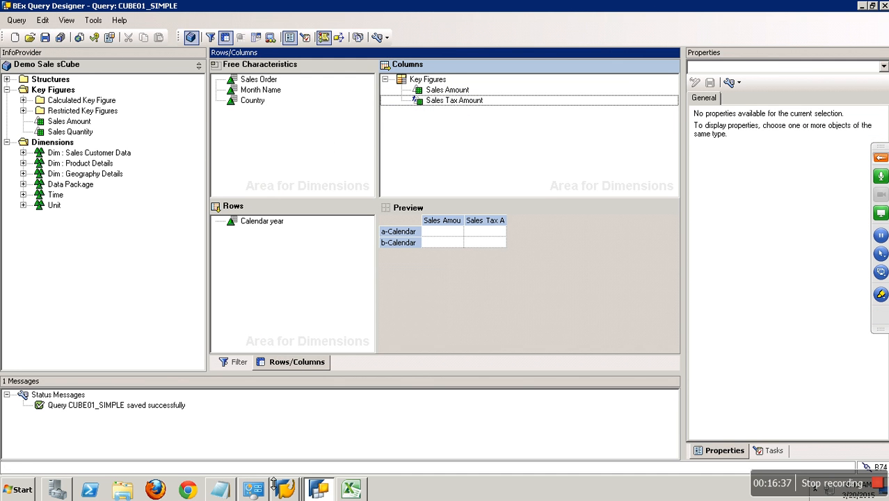
Step: Switch to SAP GUI and go back from the old query output to the Query Monitor to rerun CUBE01_SIMPLE
left_click(298, 491)
left_click(271, 462)
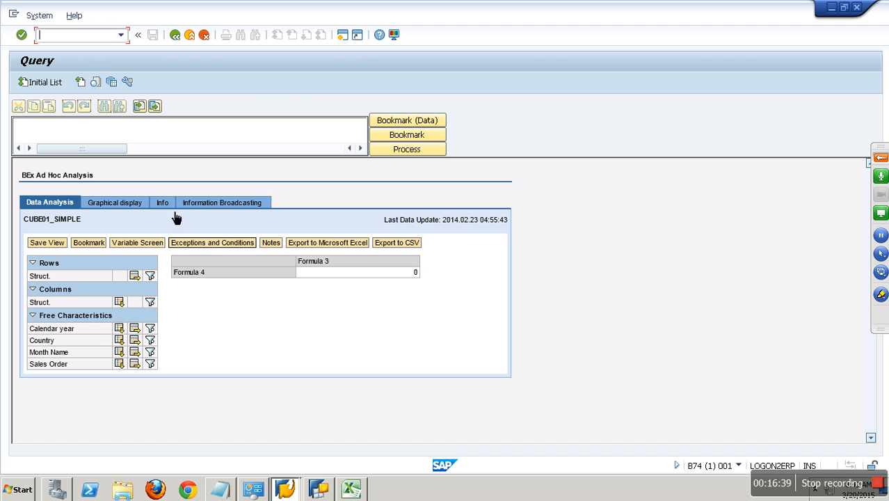
left_click(181, 36)
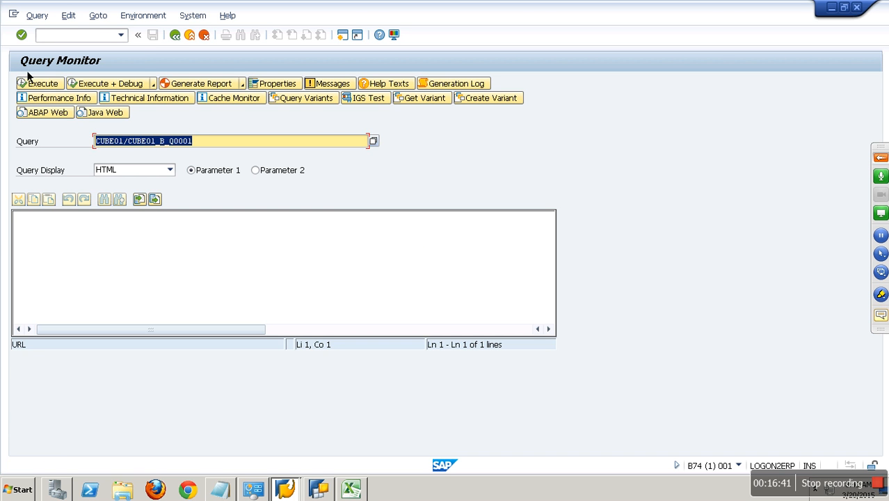
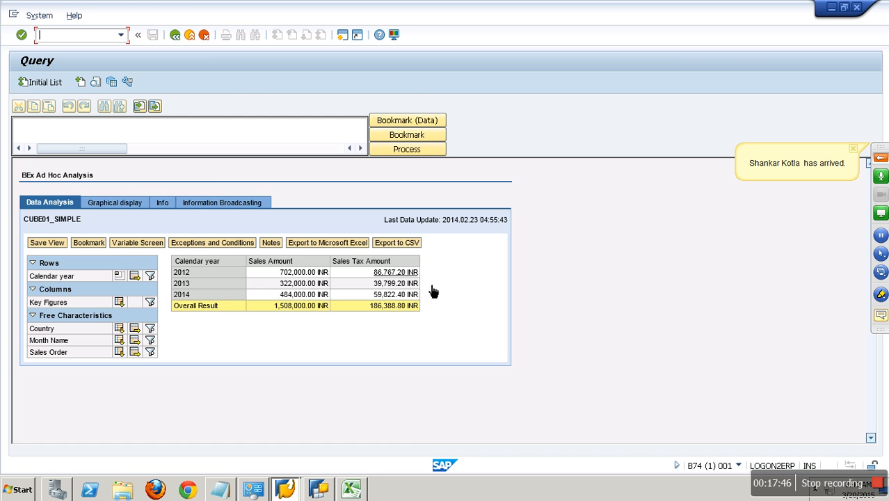
Step: Return to BEx Query Designer and replace Calendar year in the rows with a new structure
left_click(334, 495)
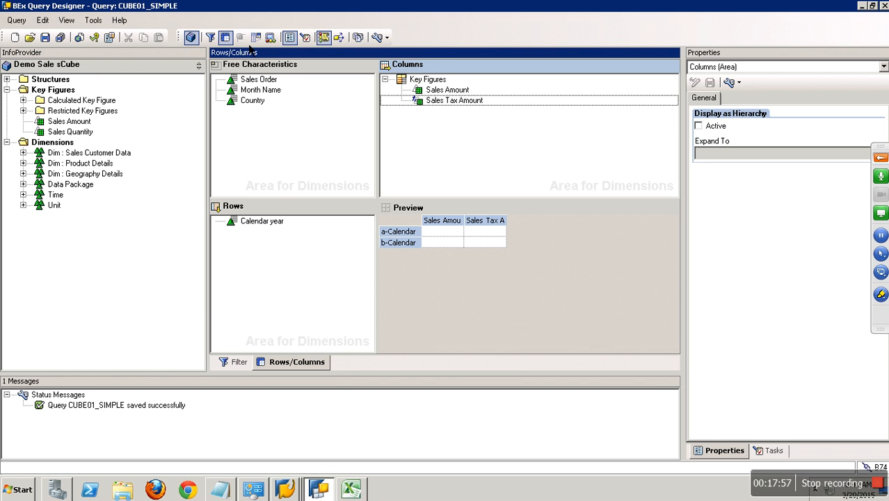
left_click_drag(264, 224, 187, 259)
right_click(298, 241)
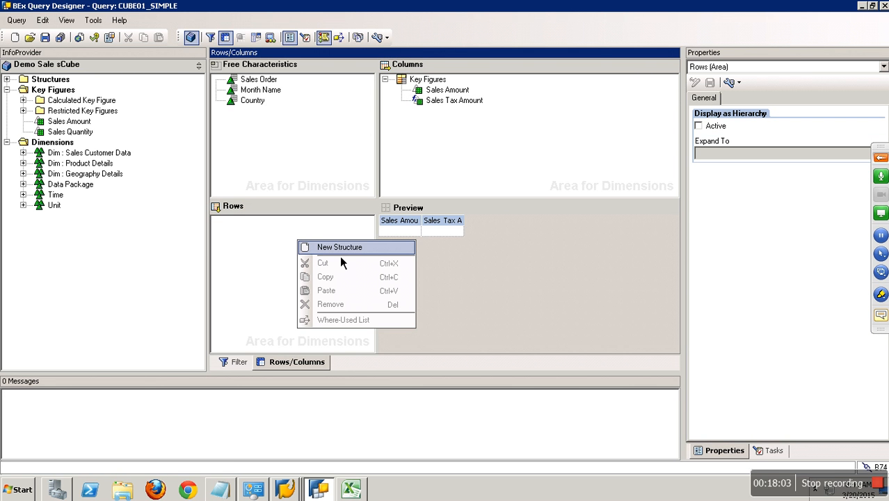
left_click(340, 254)
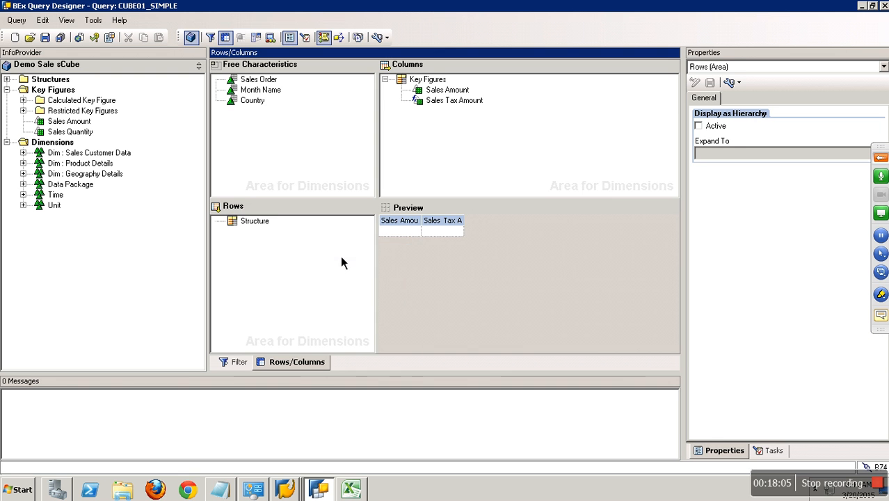
left_click(291, 220)
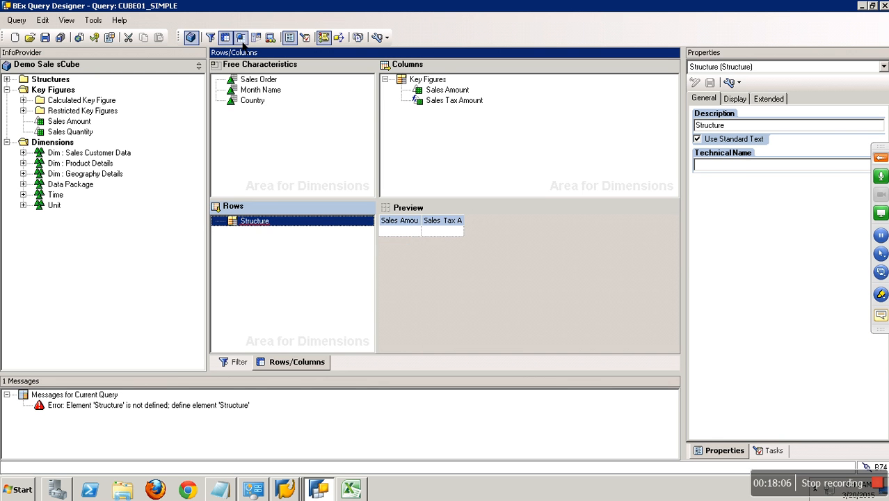
Step: Remove the Sales Tax Amount formula from the Key Figures structure in the columns
right_click(267, 230)
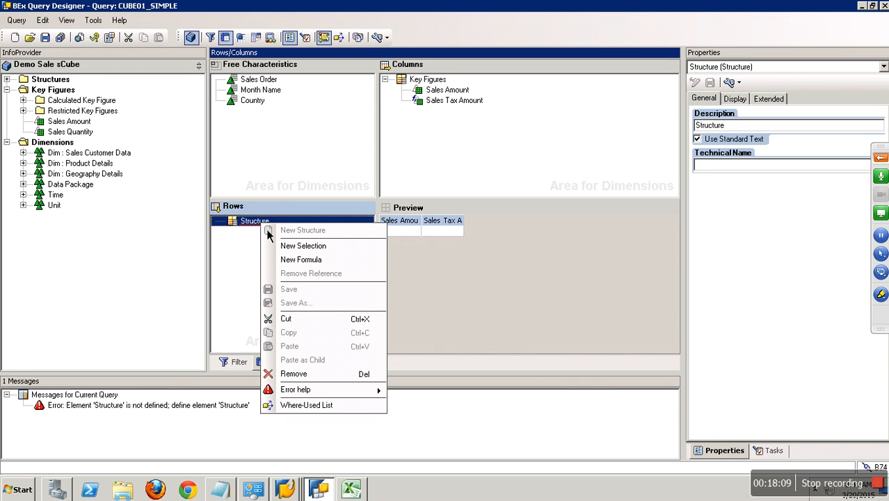
left_click(418, 167)
left_click(448, 105)
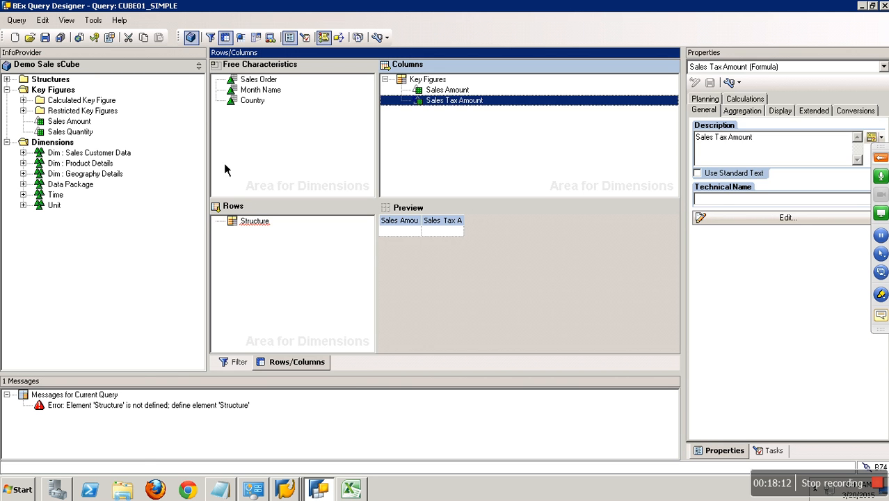
key("Delete")
Step: Add a selection restricted to Calendar year 2012 to the rows structure, checking the query result in SAP GUI before confirming
right_click(254, 226)
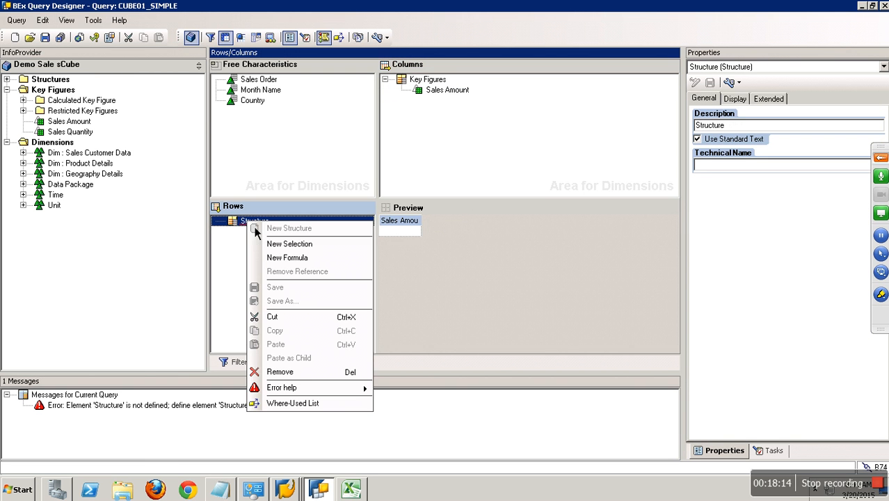
left_click(303, 245)
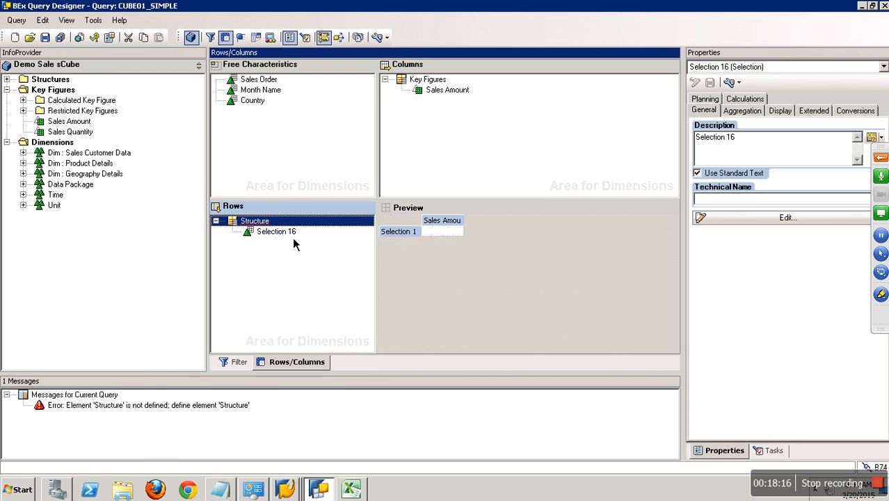
right_click(292, 237)
left_click(312, 237)
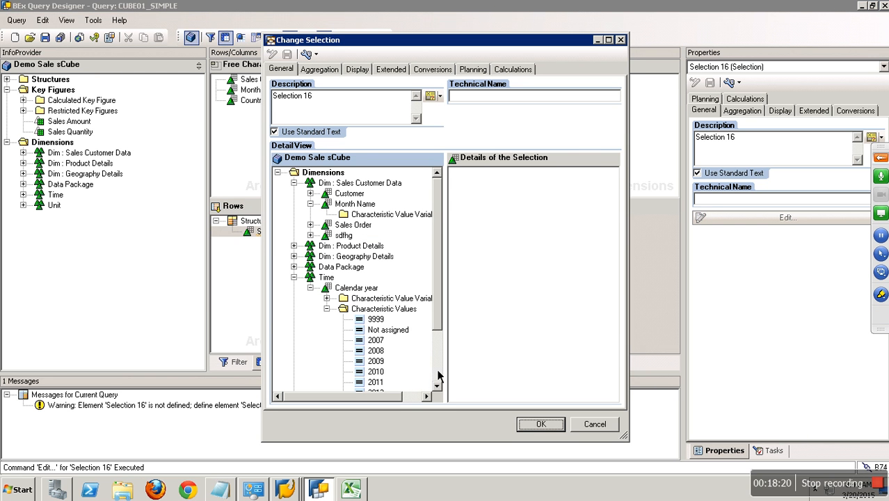
scroll(438, 375, "down", 3)
left_click_drag(375, 319, 523, 323)
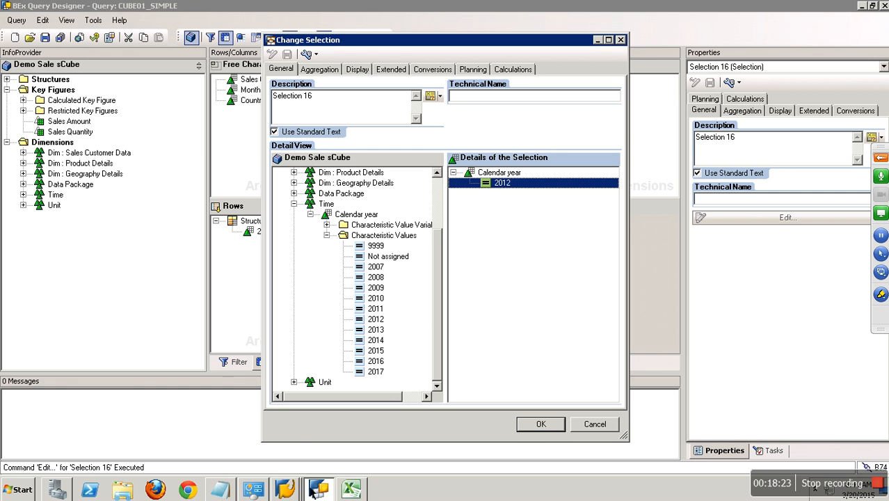
left_click(284, 489)
left_click(299, 465)
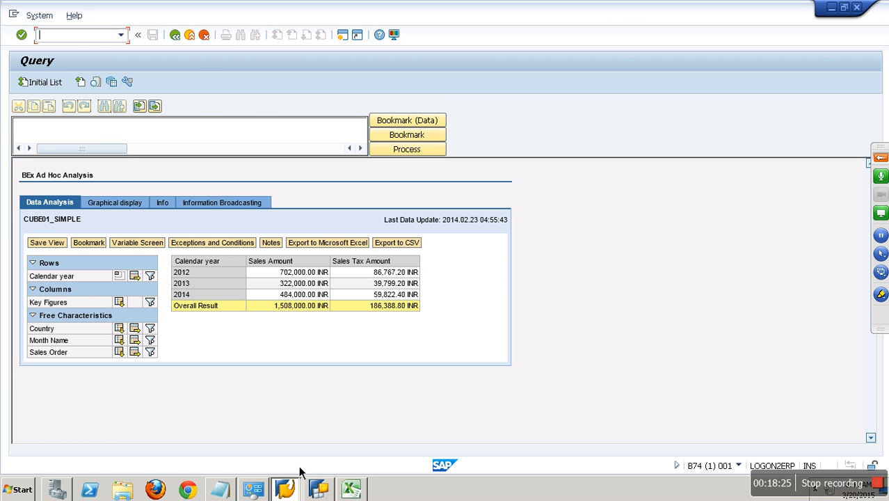
key("alt+Tab")
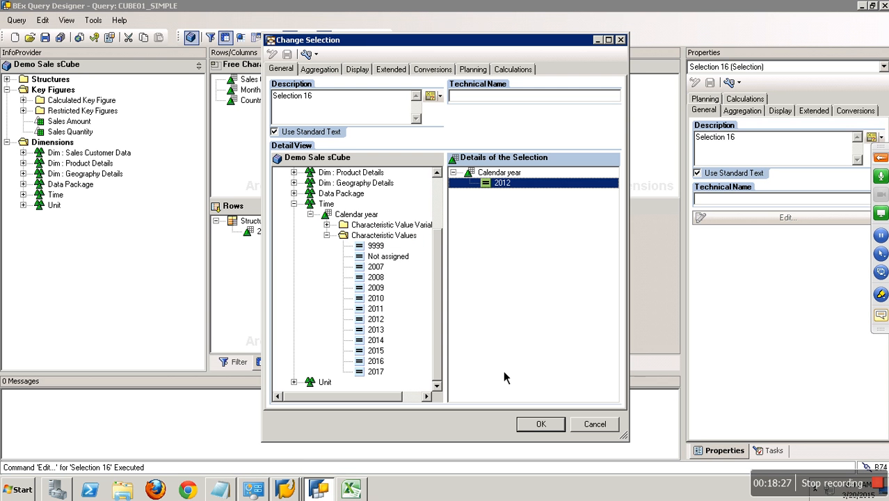
left_click(539, 425)
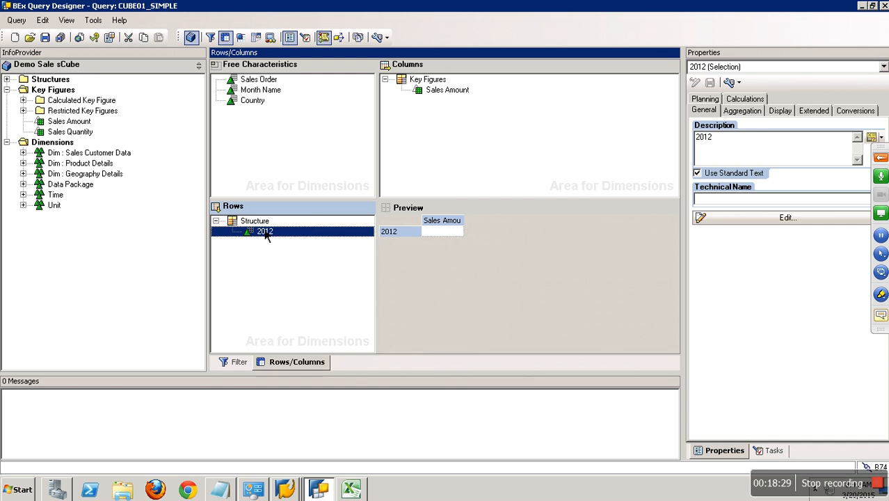
Step: Add a second selection to the rows structure and restrict it to Calendar year 2013
right_click(258, 222)
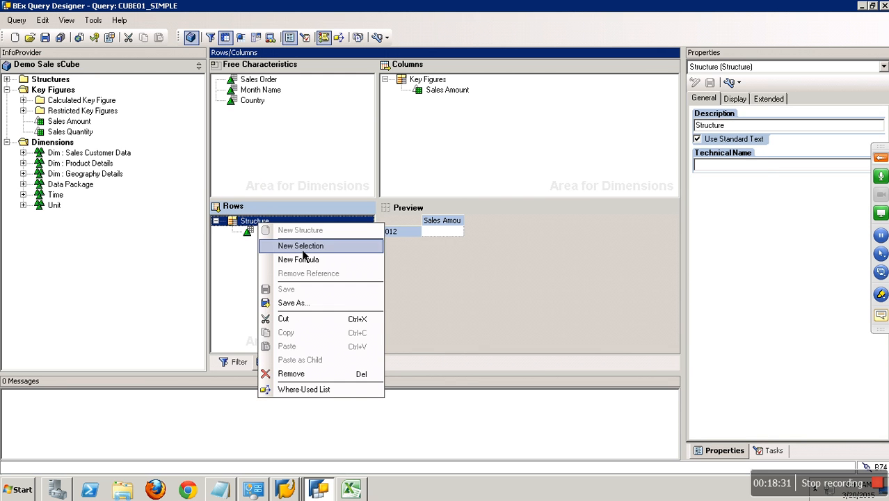
left_click(301, 247)
right_click(289, 222)
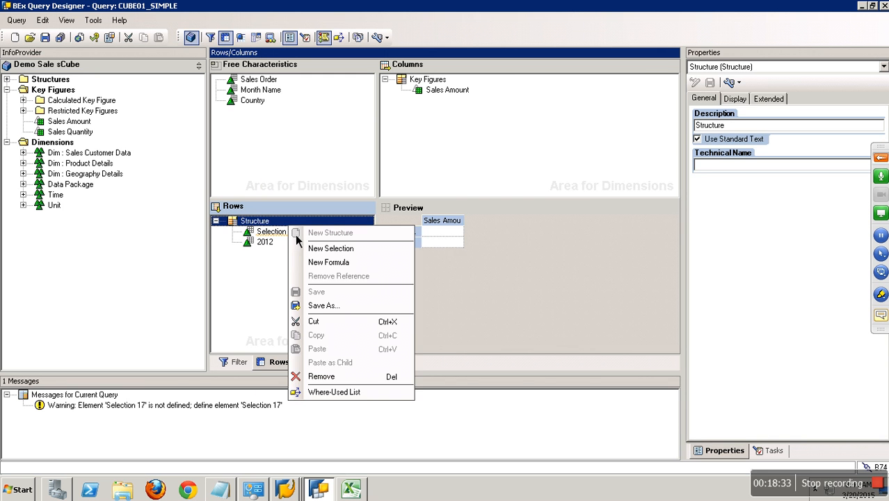
right_click(278, 234)
left_click(303, 240)
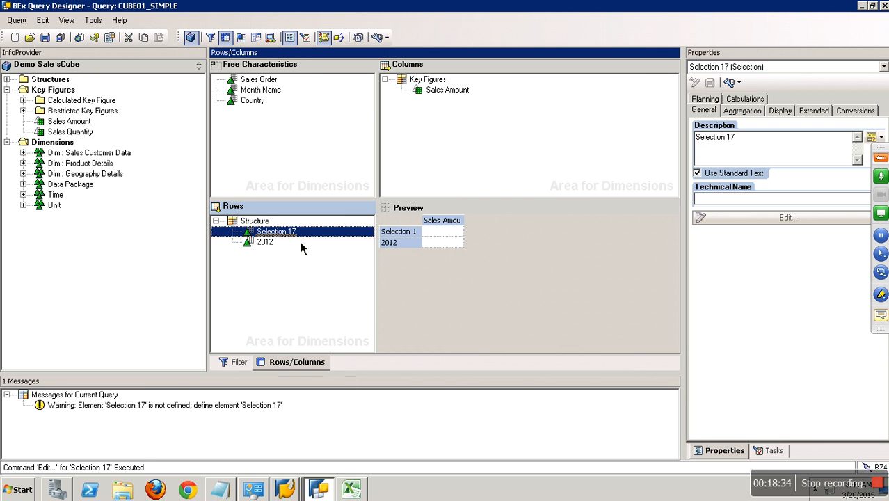
scroll(424, 368, "down", 3)
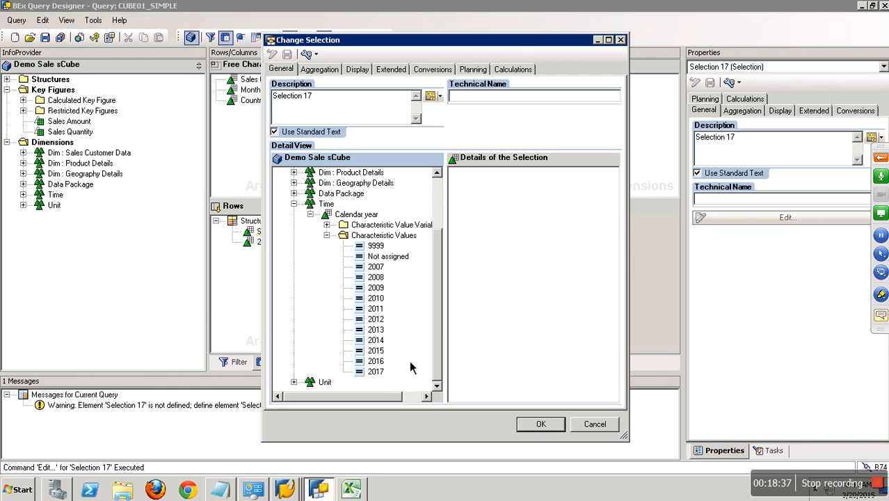
left_click(391, 329)
left_click_drag(495, 317, 498, 321)
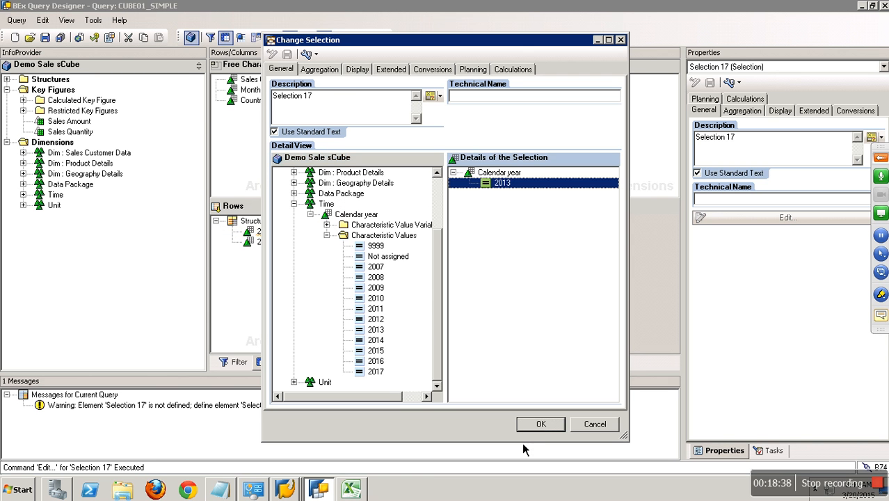
left_click(540, 424)
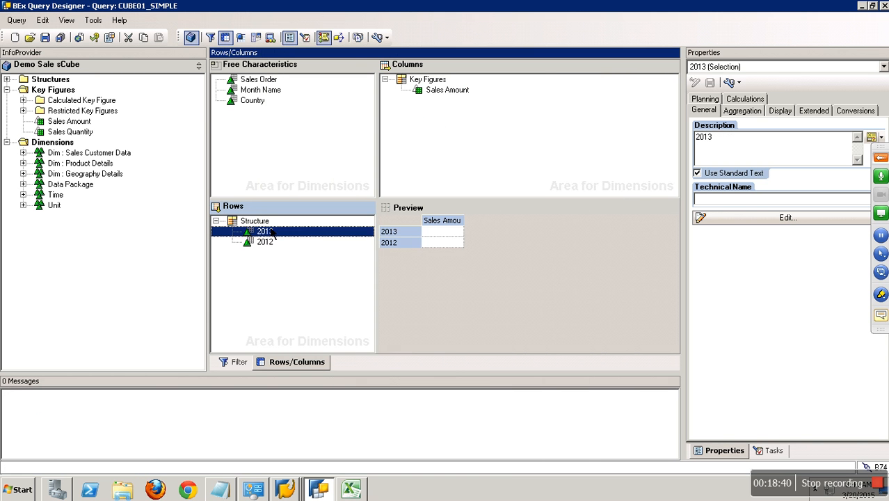
Step: Add a third selection restricted to Calendar year 2014 to the rows structure and order the selections 2012, 2013, 2014
right_click(236, 221)
left_click(314, 244)
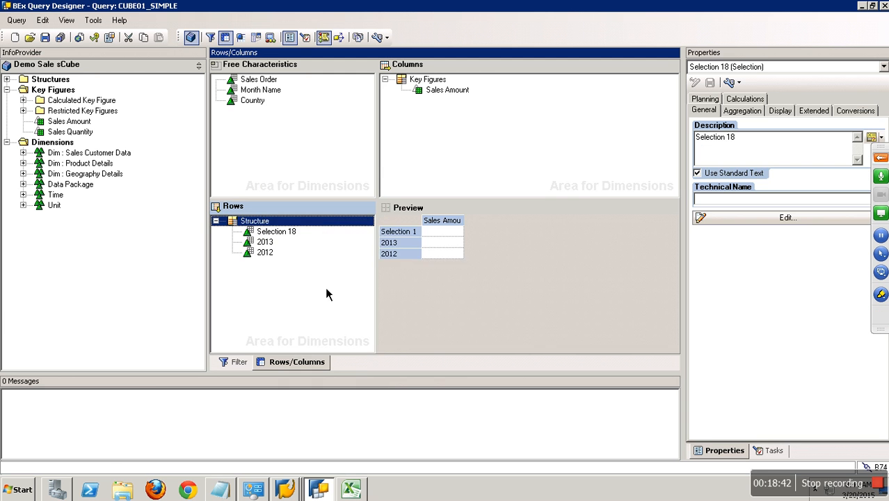
left_click(301, 233)
right_click(297, 233)
left_click(331, 240)
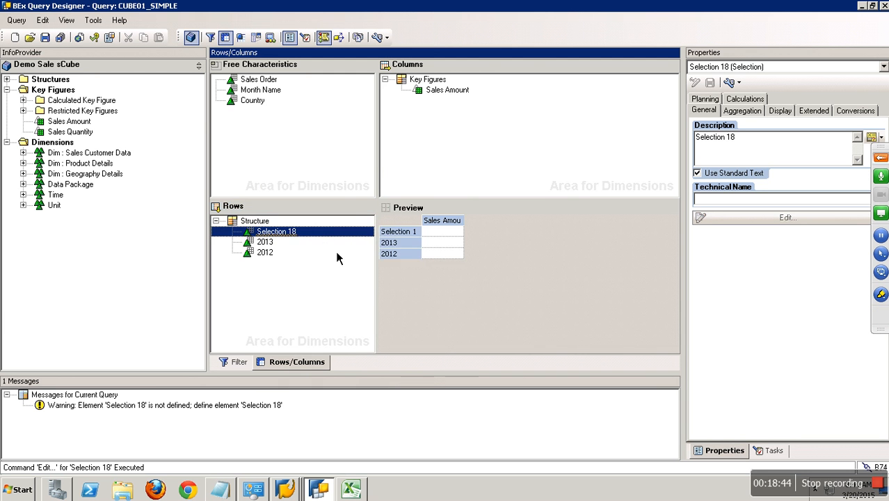
scroll(449, 375, "down", 3)
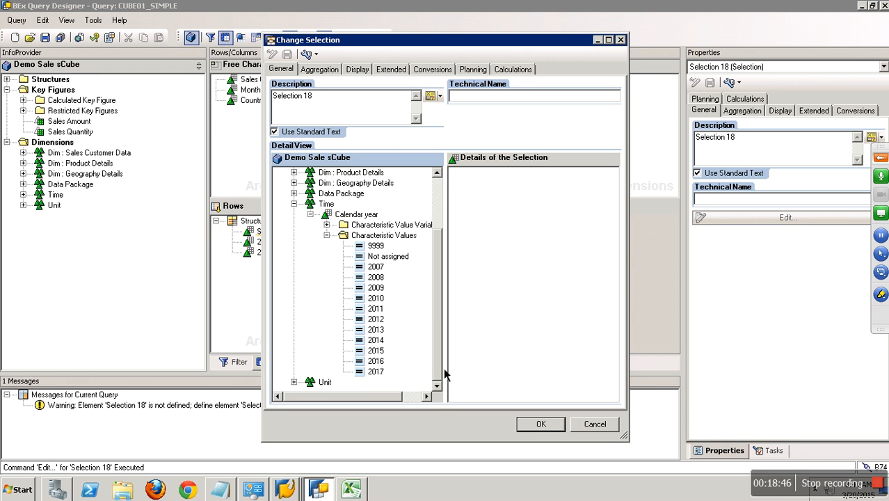
left_click_drag(530, 324, 541, 324)
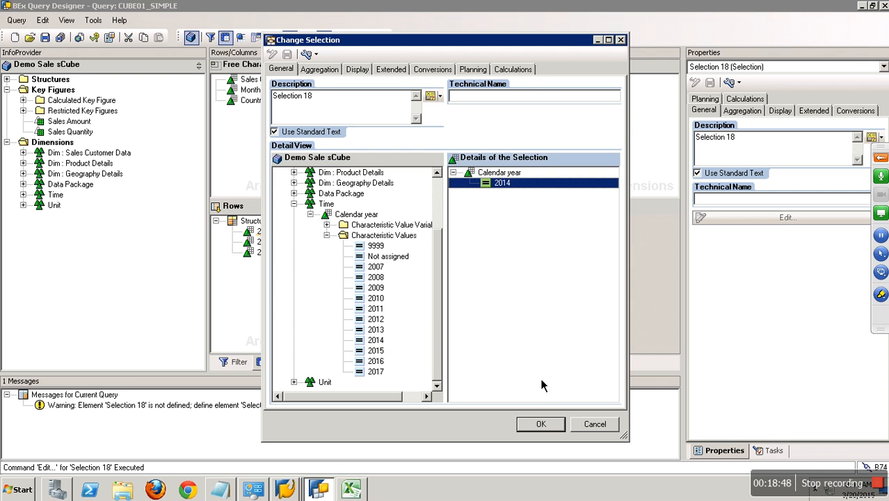
left_click(542, 424)
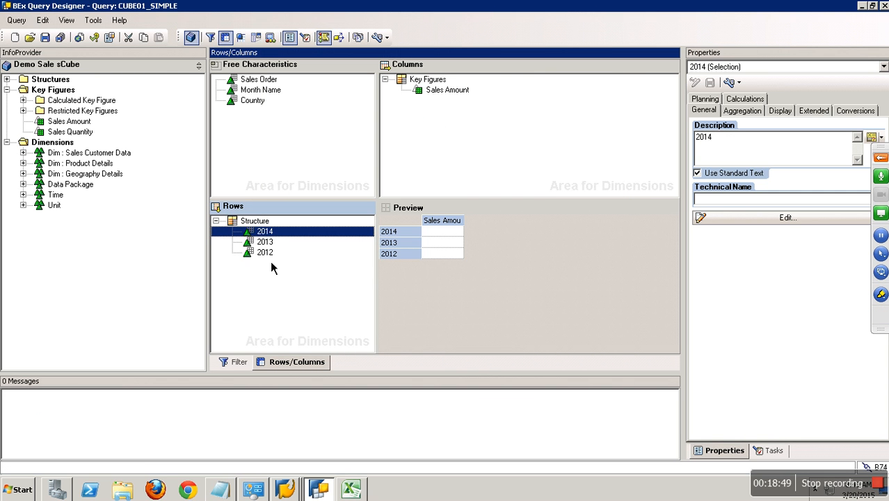
mouse_move(268, 232)
left_mouse_down()
mouse_move(274, 263)
mouse_move(275, 237)
left_mouse_up()
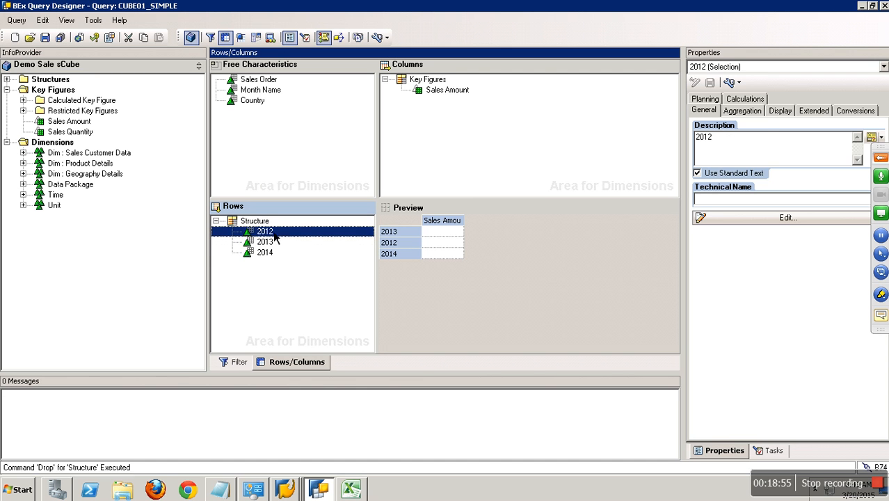
left_click(283, 288)
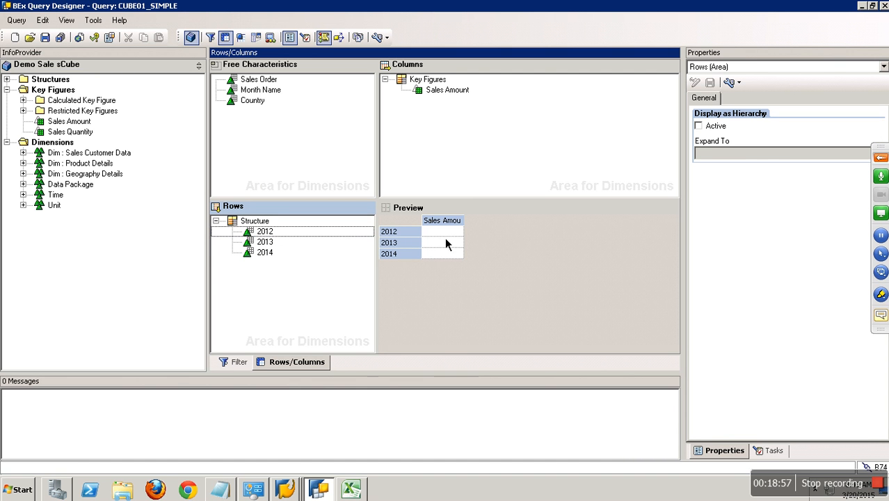
Step: Open the cell definition view and examine the cells where the year selections meet Sales Amount
left_click(250, 45)
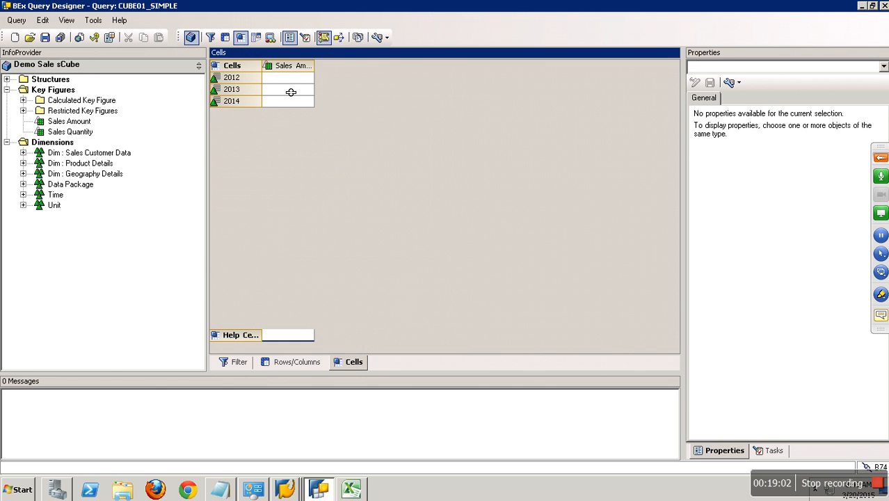
left_click(233, 89)
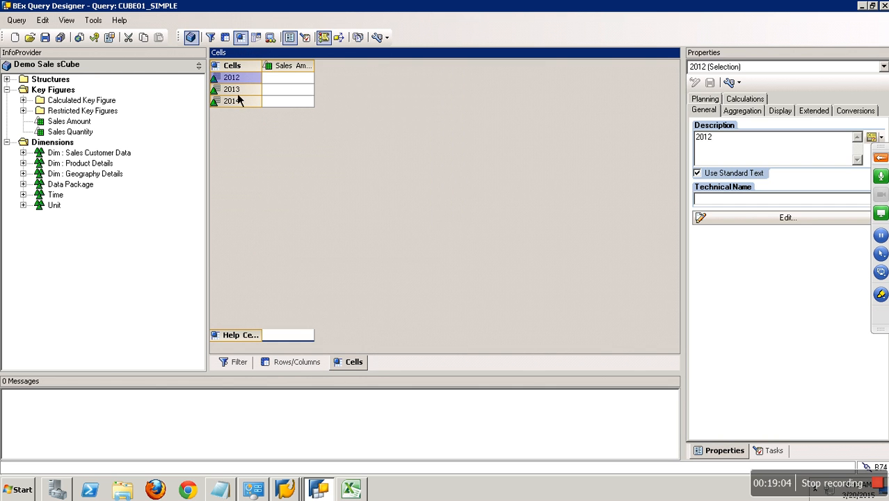
left_click(312, 69)
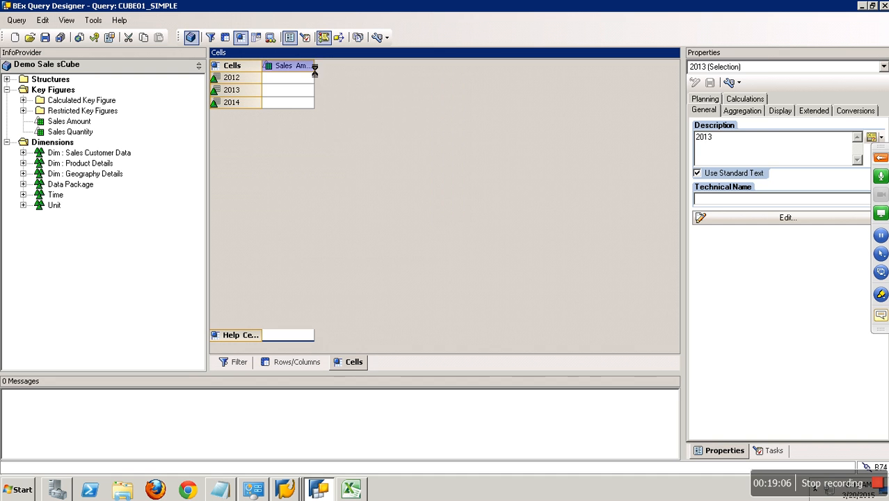
left_click(304, 87)
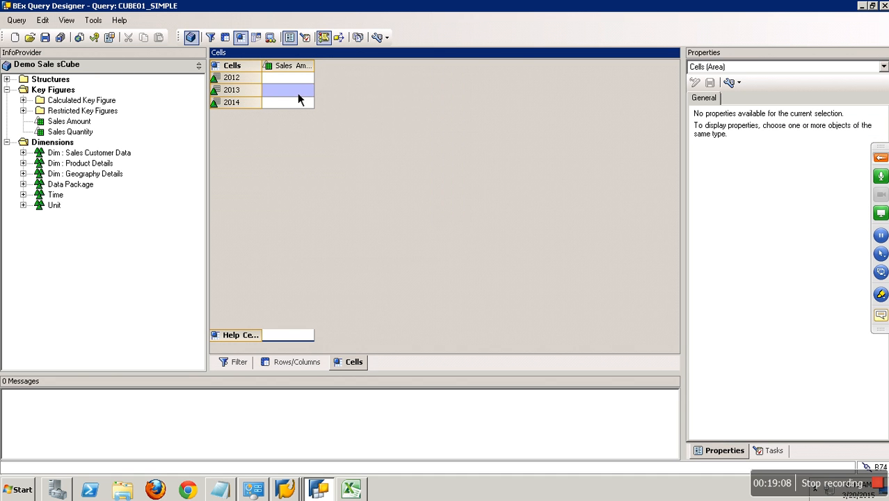
key("Down")
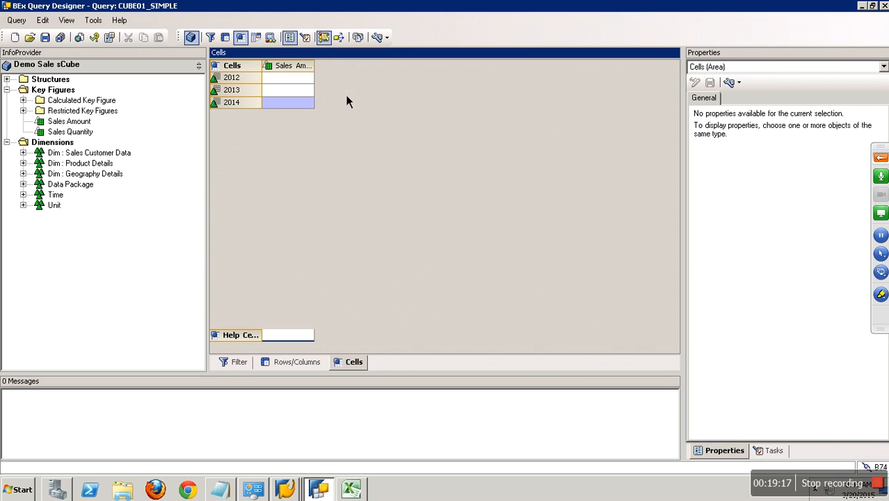
Step: Add a formula with the constant value 0 and the description Sales Tax Amount to the Key Figures structure
left_click(297, 364)
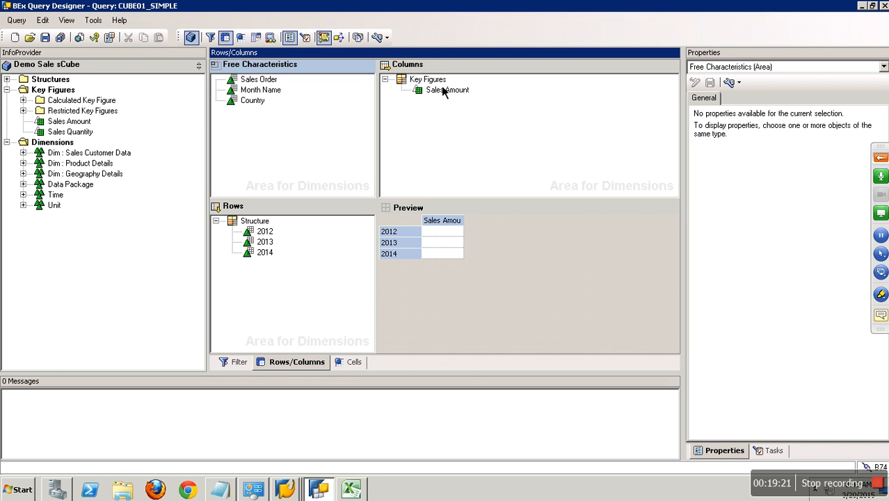
right_click(436, 80)
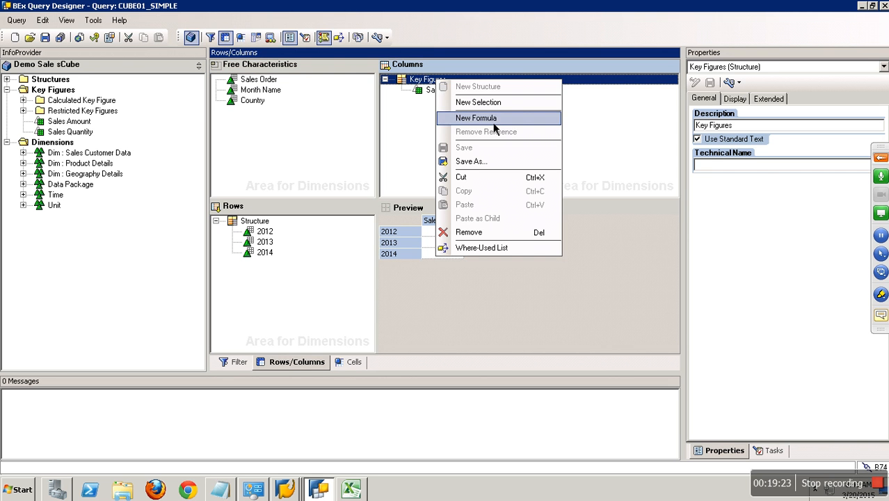
left_click(494, 119)
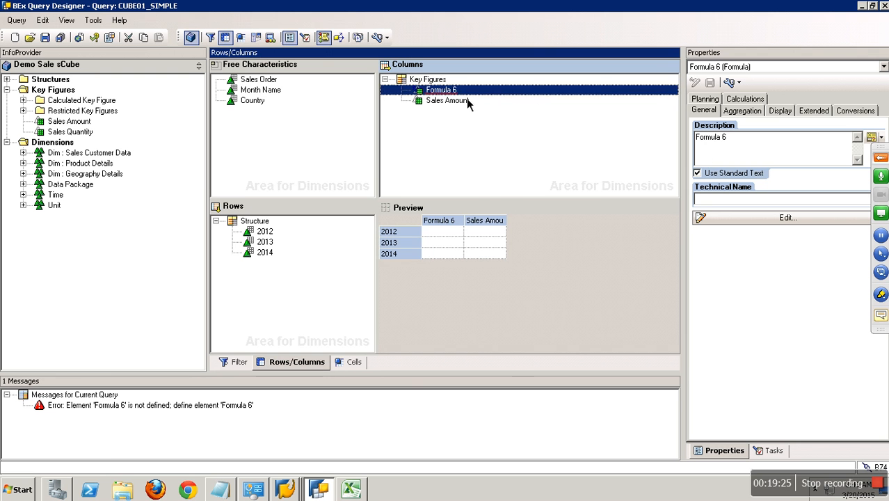
right_click(459, 90)
left_click(491, 97)
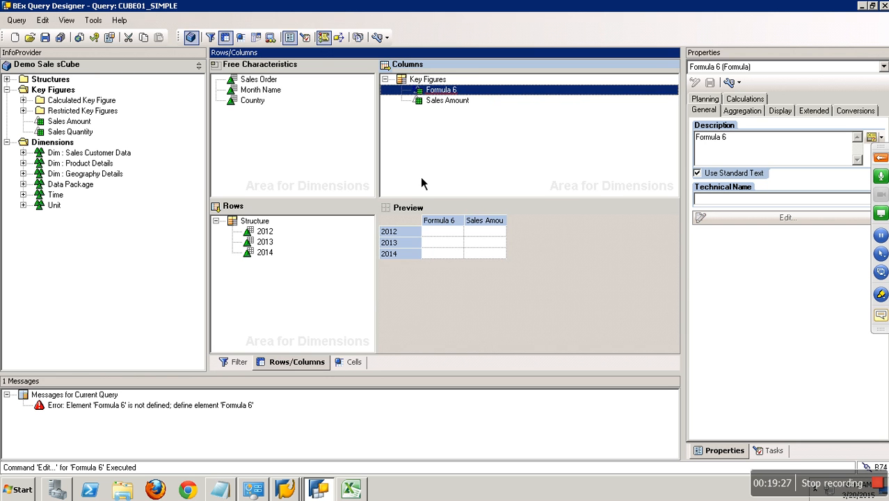
left_click(582, 217)
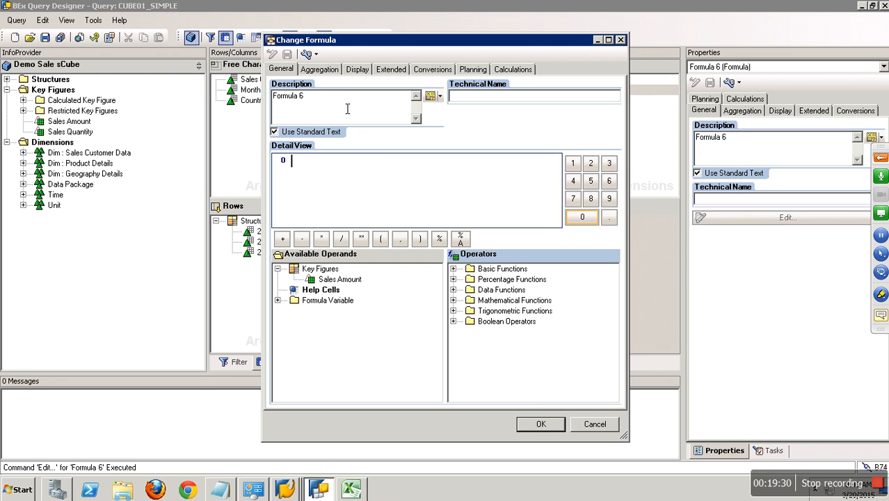
left_click_drag(340, 105, 239, 91)
type("Sales Tax Amount")
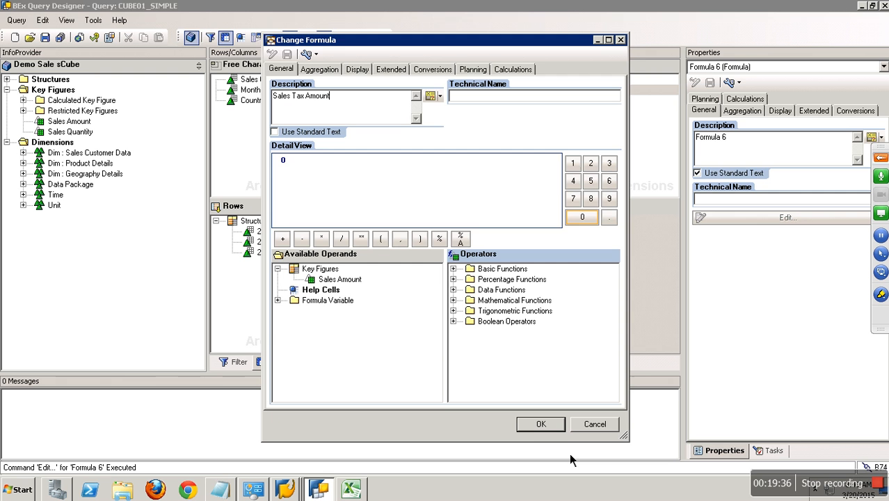
left_click(546, 426)
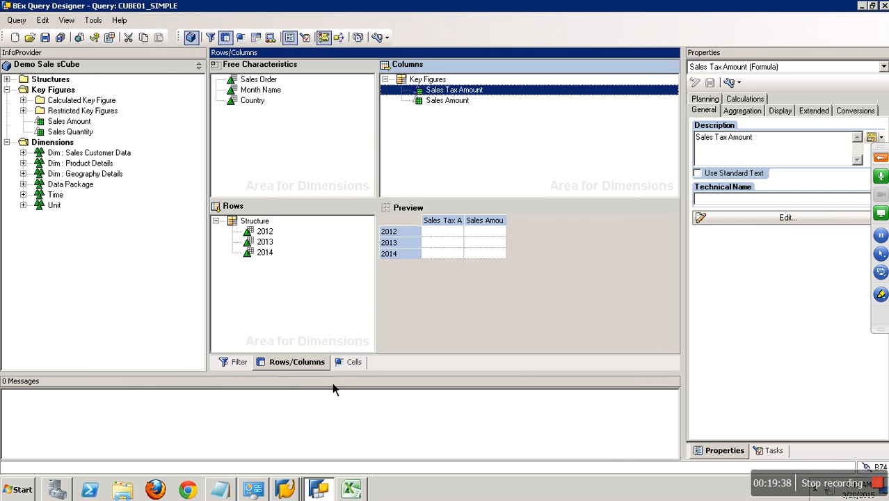
Step: Place Sales Tax Amount after Sales Amount in the Key Figures structure and widen both columns in the cell definition grid
left_click(352, 363)
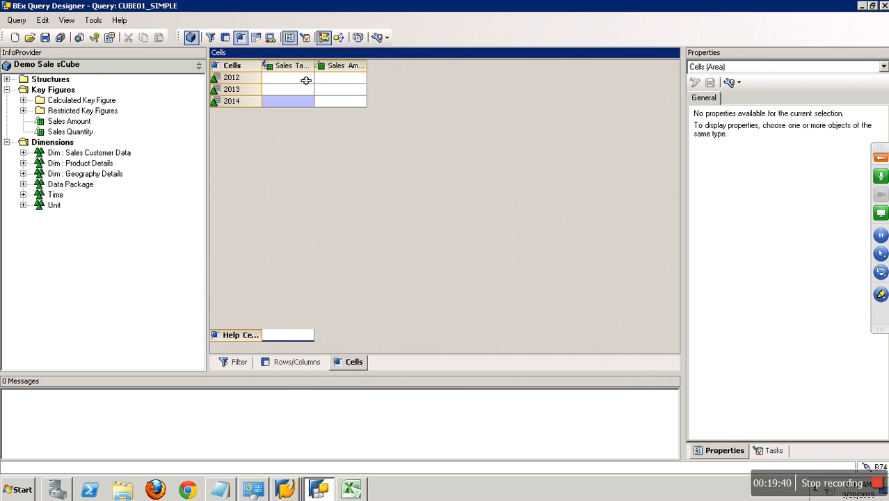
left_click(277, 364)
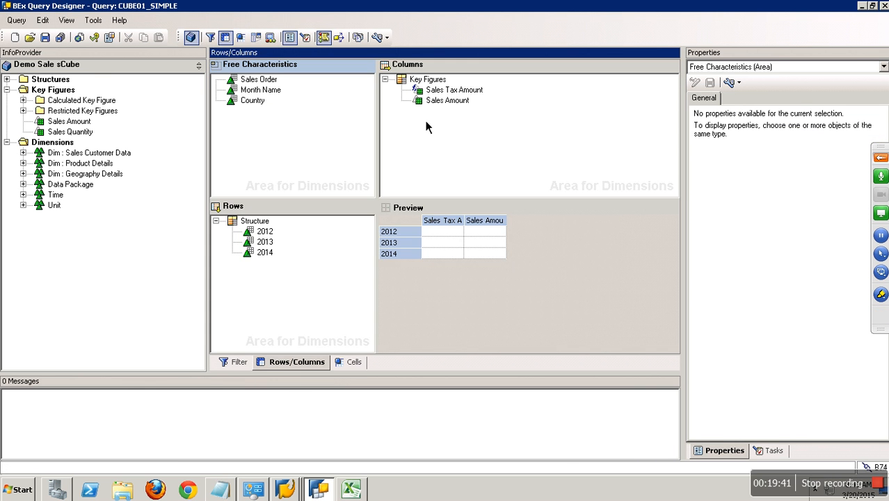
left_click_drag(442, 90, 445, 117)
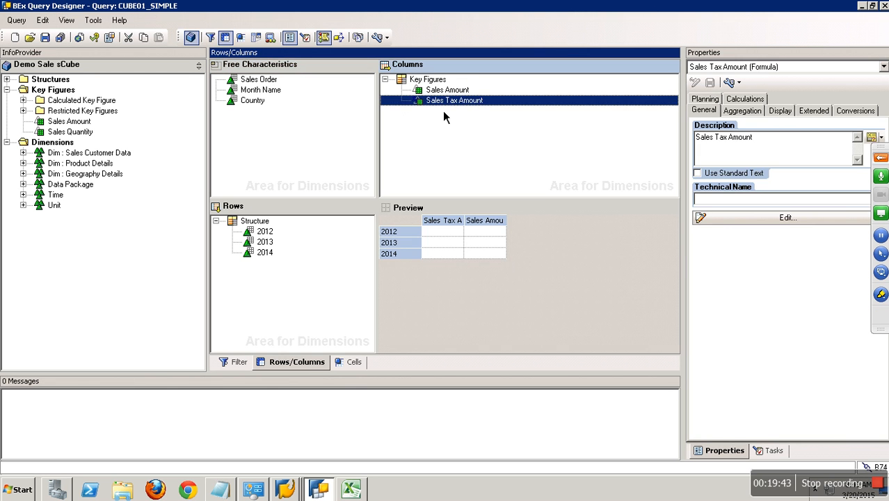
left_click(355, 363)
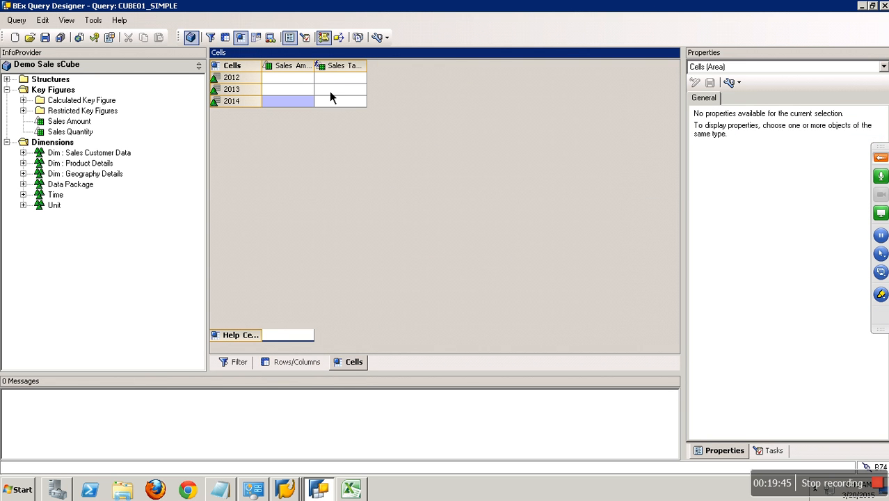
left_click_drag(325, 76, 578, 74)
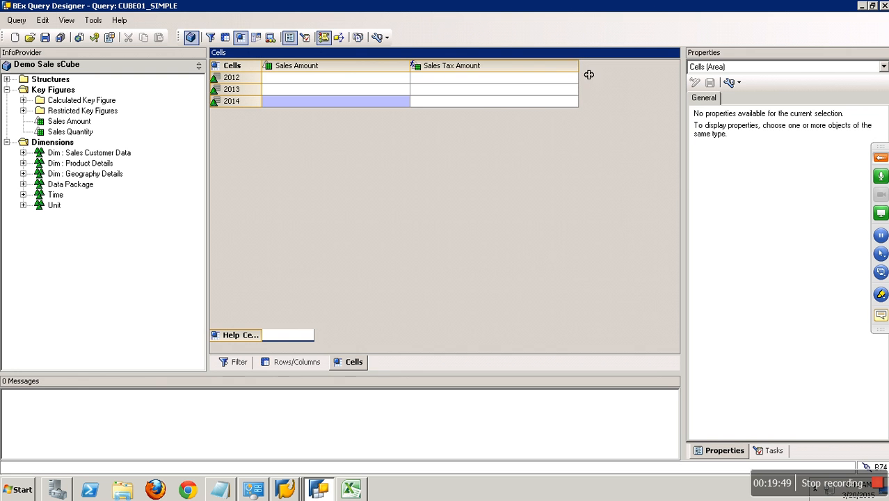
Step: Examine the Sales Amount and Sales Tax Amount cells for 2012 and 2013 in the cell definition grid
left_click(488, 86)
left_click(492, 93)
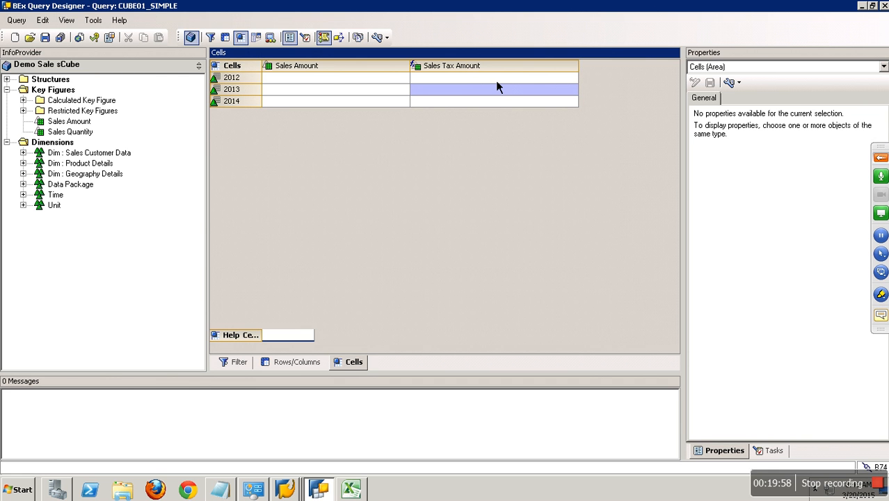
left_click(493, 83)
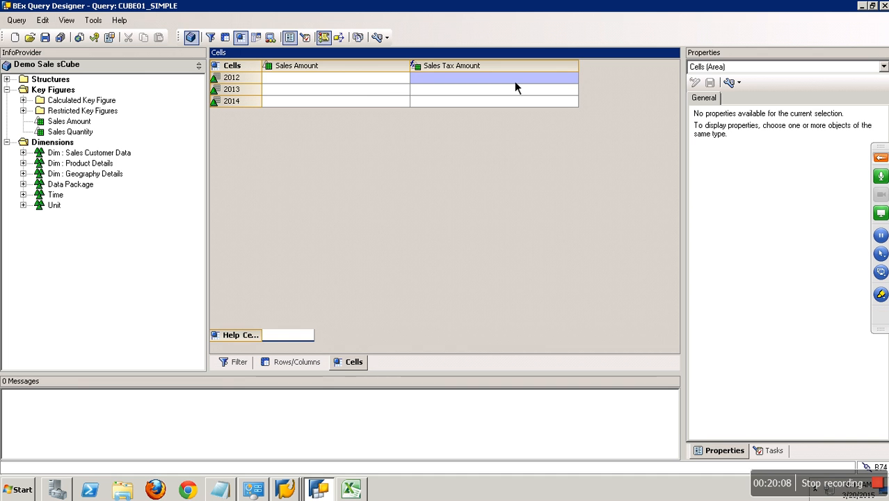
left_click(362, 82)
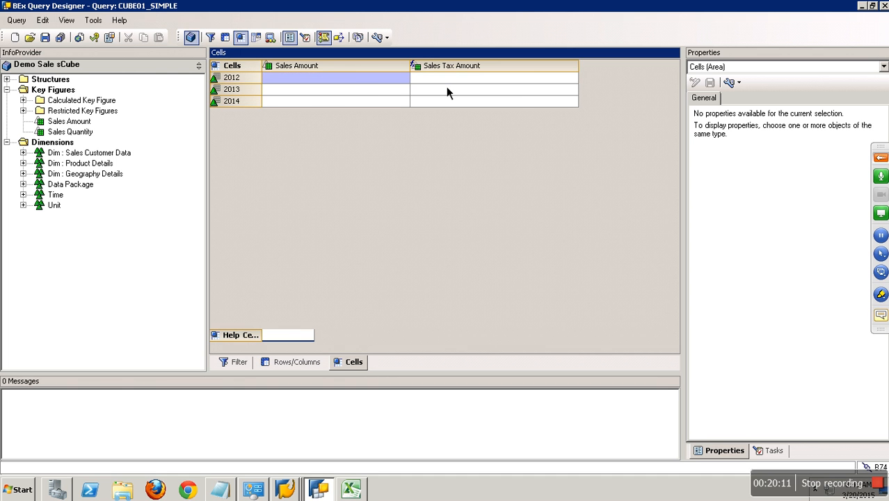
left_click(446, 89)
left_click(386, 92)
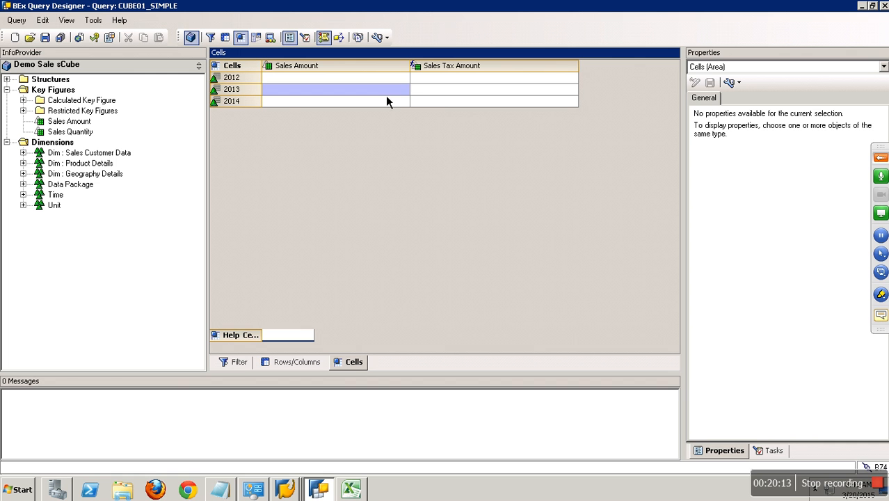
left_click(435, 96)
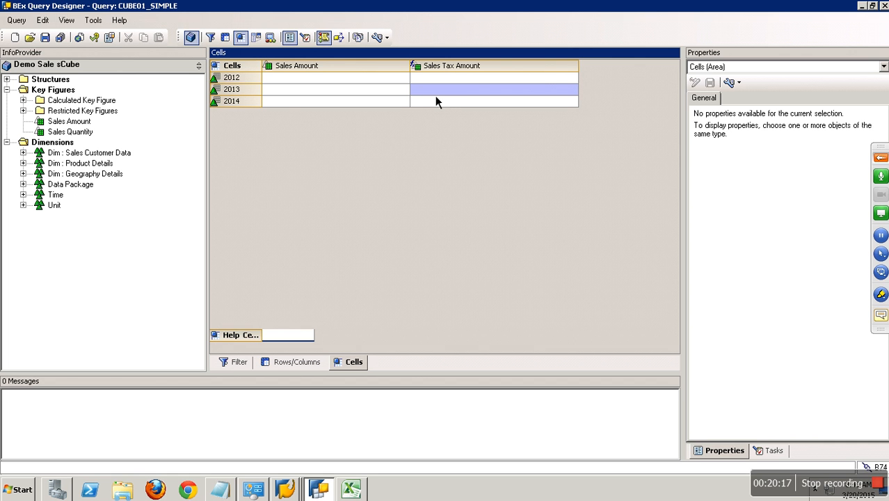
Step: Create cell references for the Sales Amount cells of 2012, 2013 and 2014
left_click(369, 83)
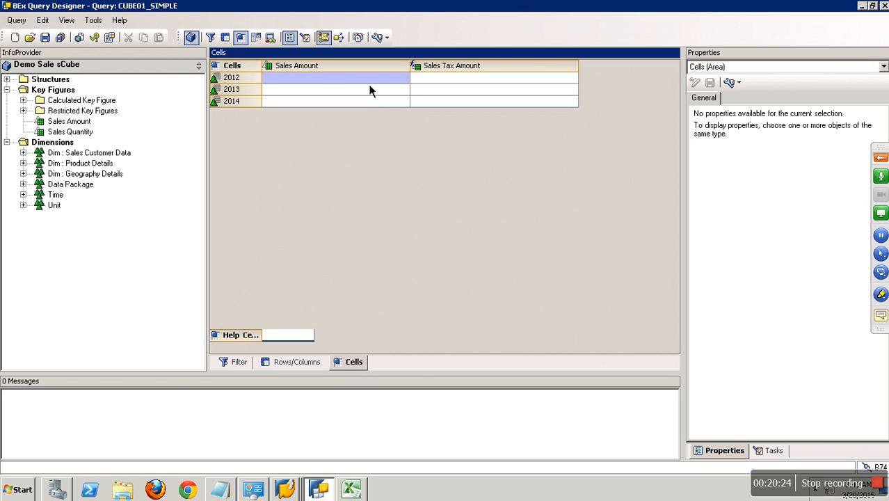
right_click(370, 86)
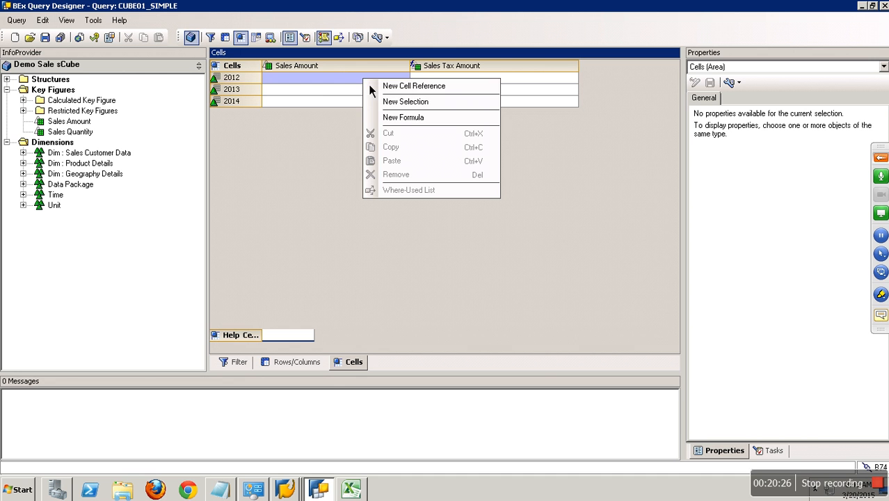
left_click(417, 86)
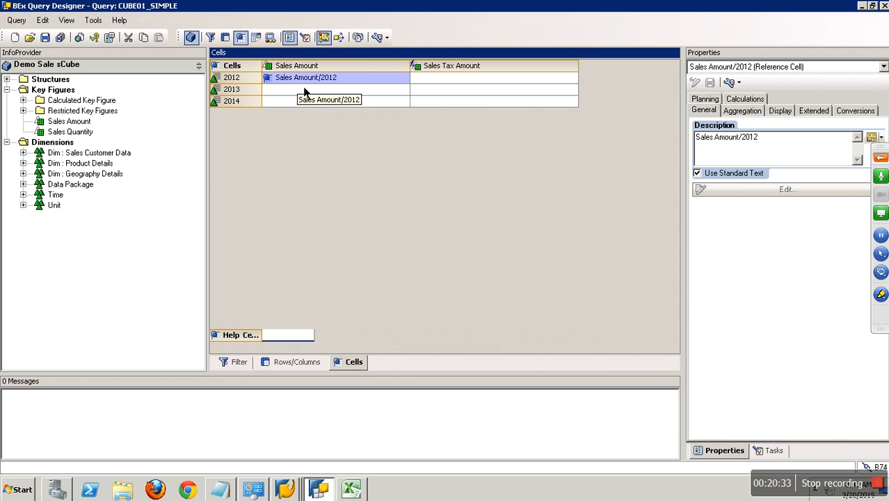
right_click(329, 95)
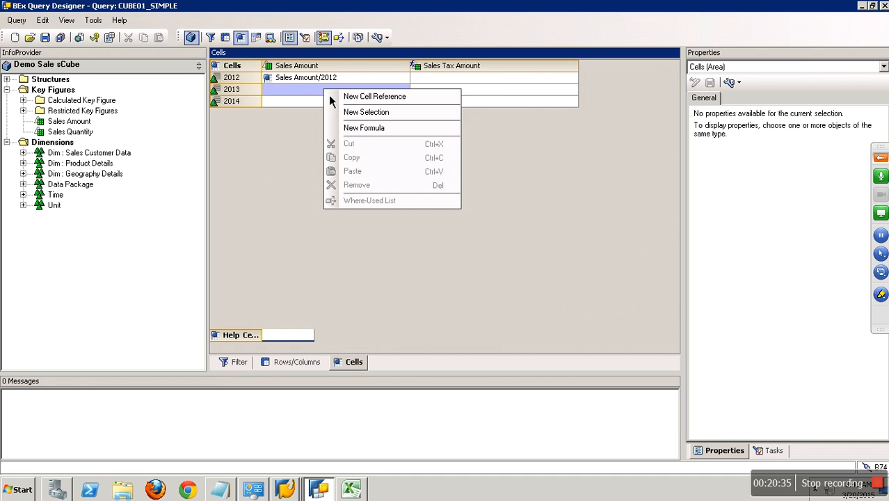
left_click(349, 96)
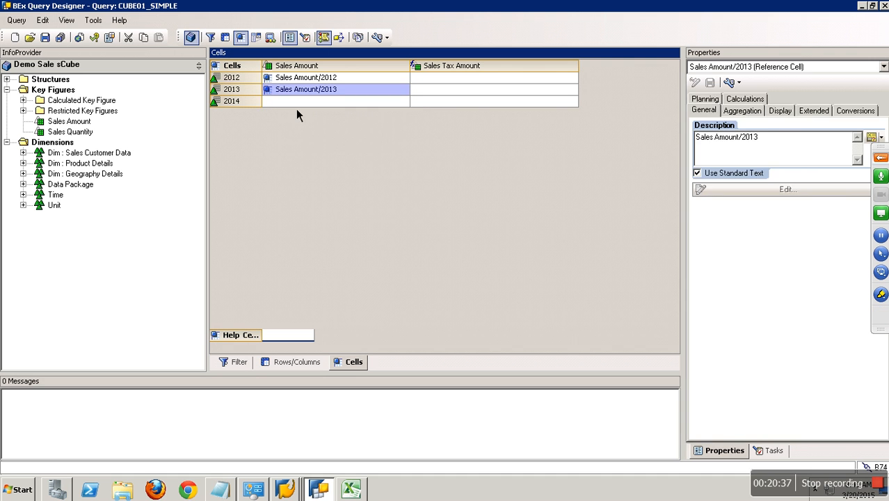
right_click(296, 103)
left_click(310, 109)
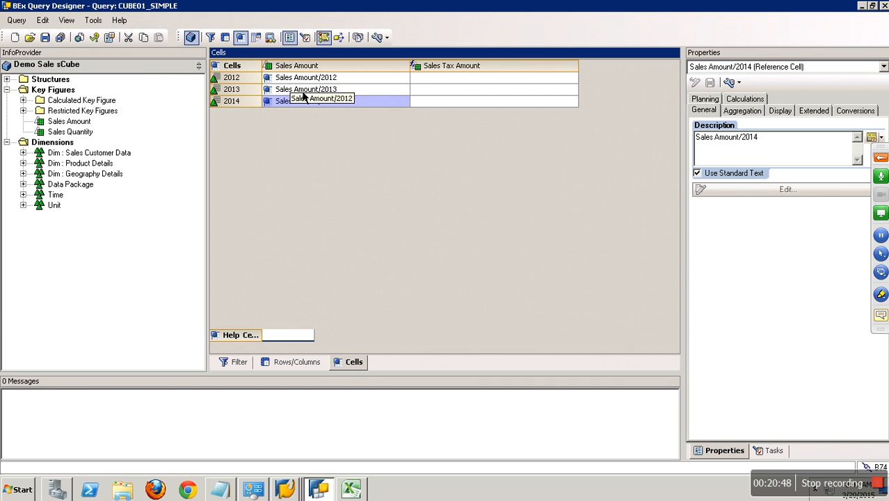
Step: Create a new formula in the Sales Tax Amount cell for 2012
left_click(473, 80)
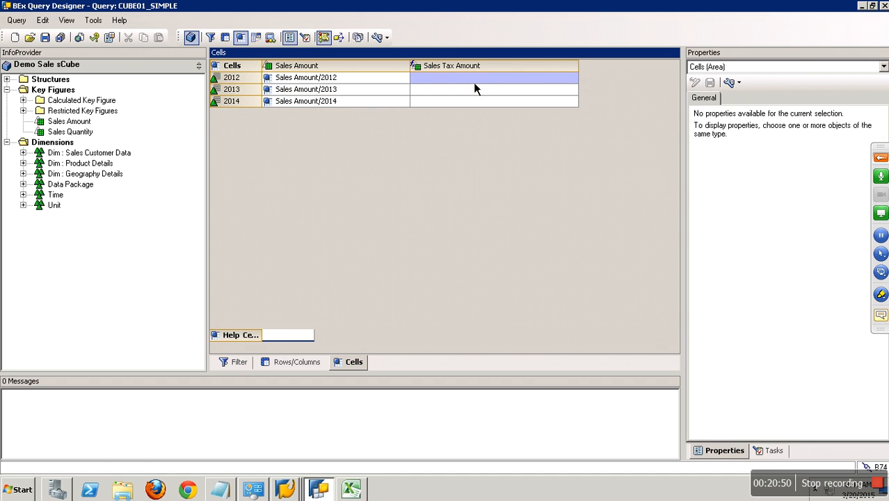
right_click(474, 83)
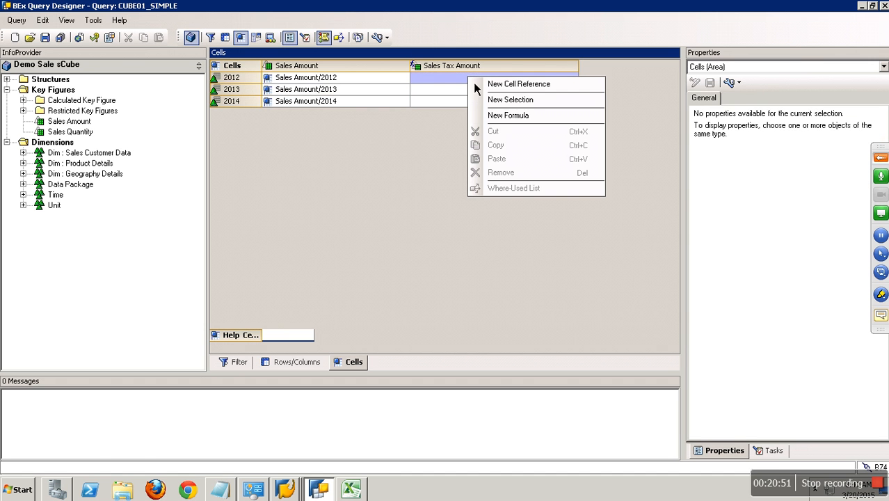
left_click(525, 120)
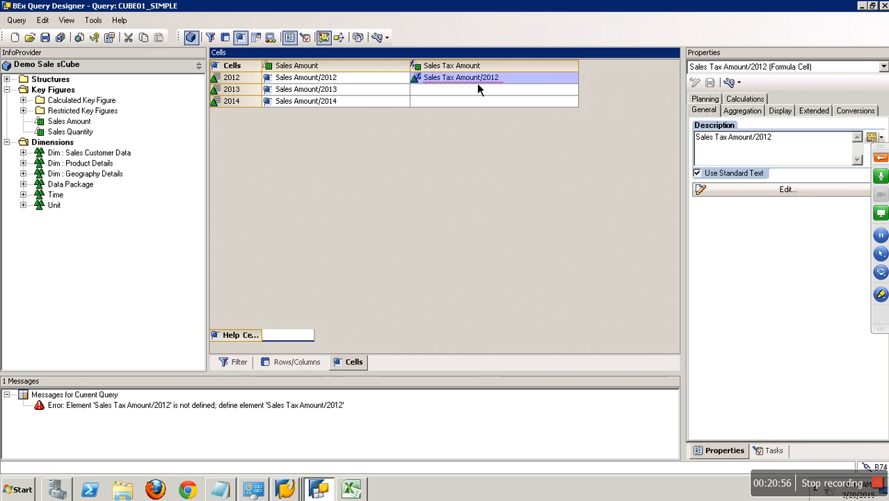
Step: Edit the Sales Tax Amount/2012 formula and enter 'Sales Amount/2012' * 10
right_click(477, 85)
left_click(498, 85)
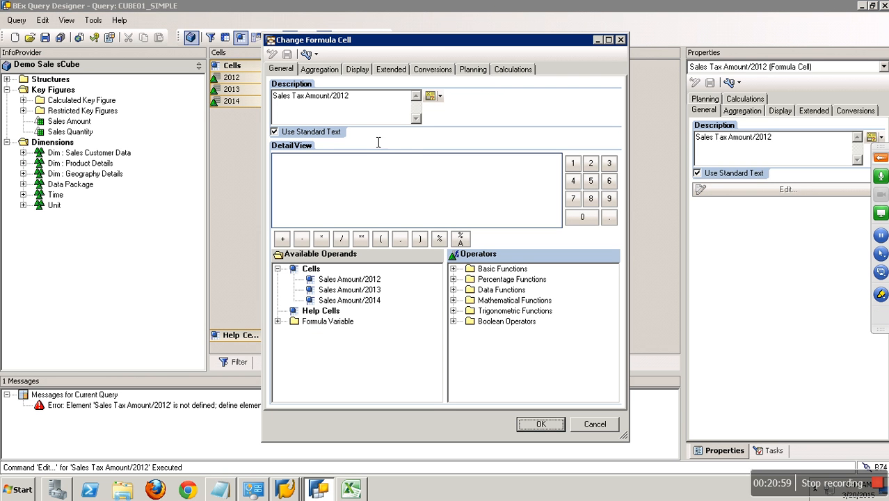
double_click(351, 279)
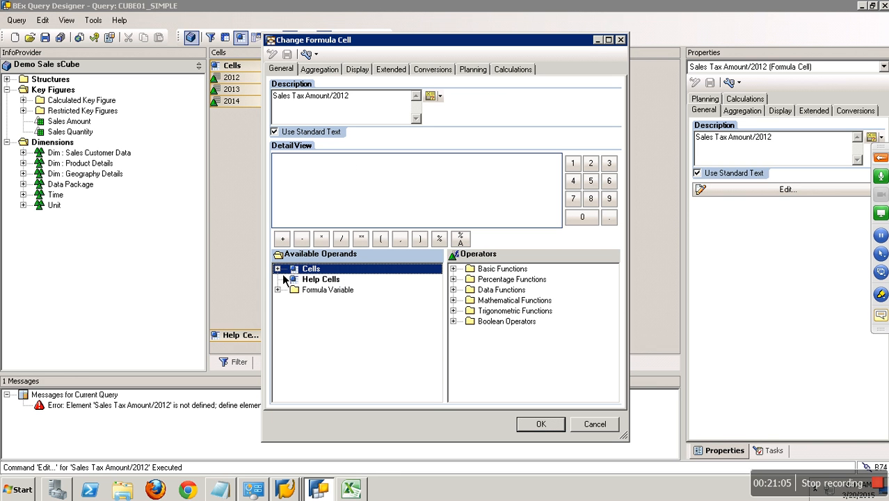
left_click(280, 271)
left_click_drag(350, 279, 336, 185)
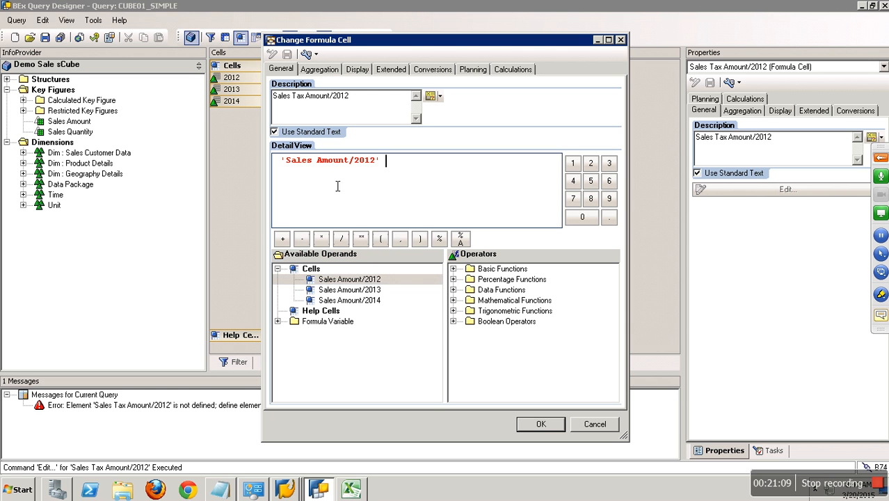
left_click(322, 239)
left_click(573, 163)
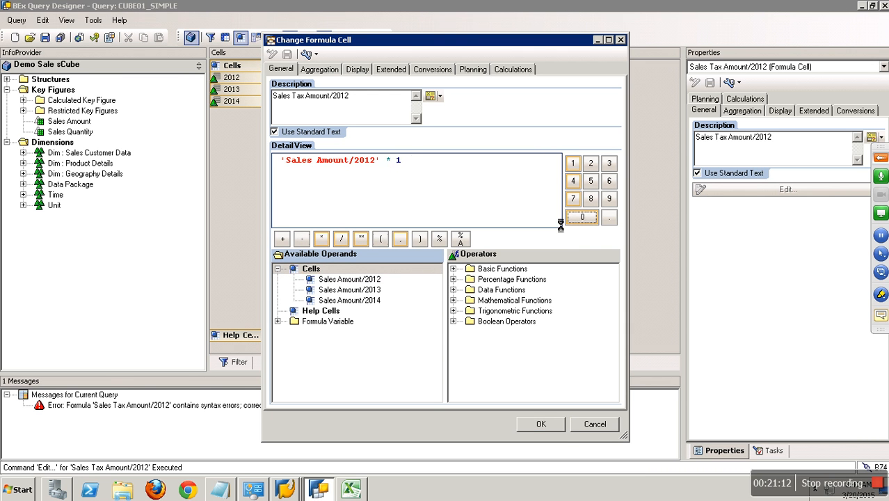
left_click(583, 218)
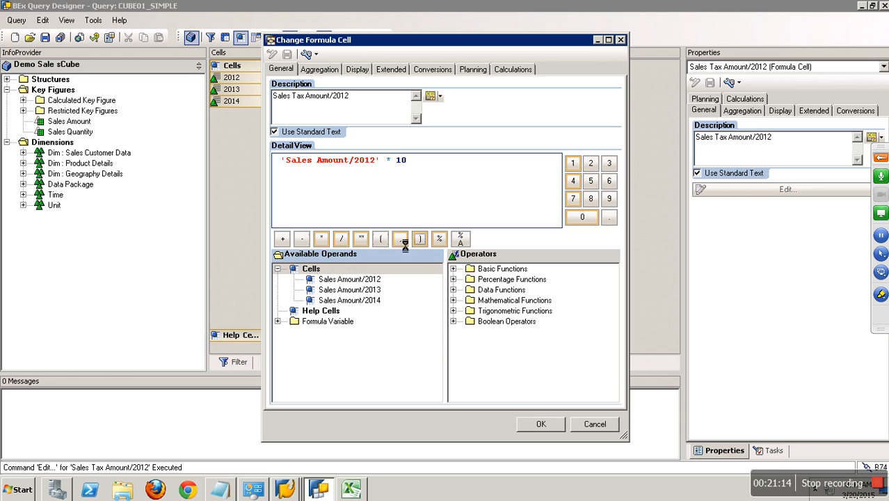
Step: Enclose the 2012 multiplication in parentheses, divide it by 100 and accept the formula
left_click(283, 162)
left_click(380, 240)
left_click(341, 240)
left_click(573, 165)
left_click(585, 219)
left_click(584, 218)
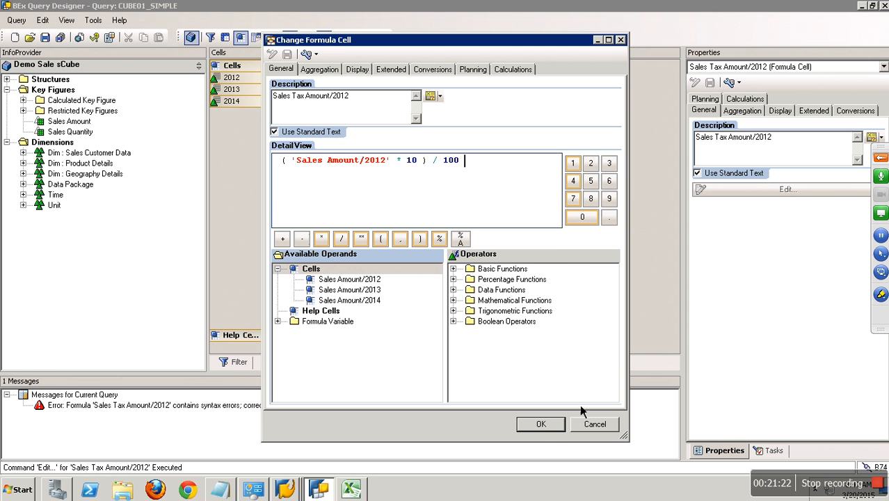
left_click(546, 427)
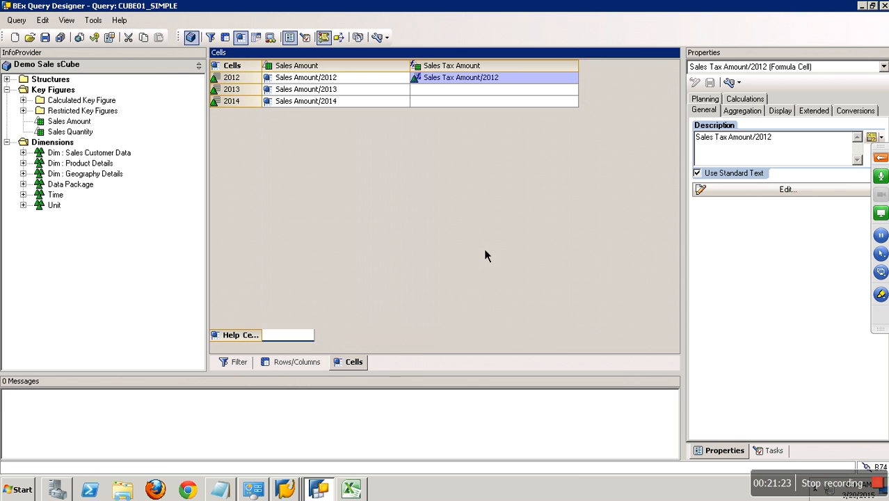
Step: Create a new formula in the Sales Tax Amount cell for 2013
left_click(476, 91)
right_click(476, 91)
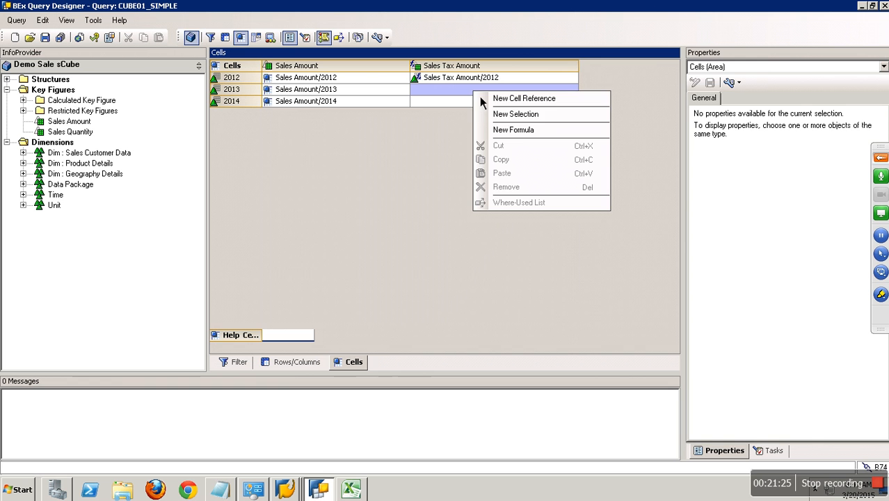
left_click(514, 130)
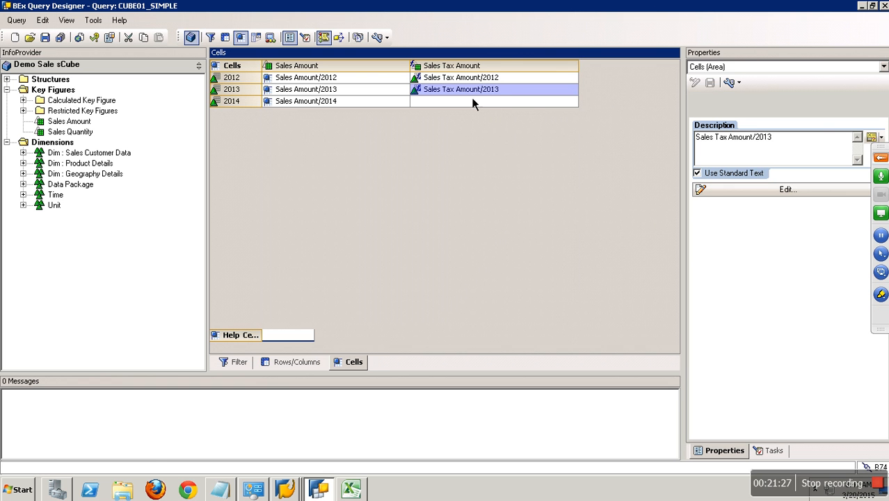
Step: Edit the Sales Tax Amount/2013 formula and enter ( 'Sales Amount/2013' * 11 )
right_click(464, 91)
left_click(498, 99)
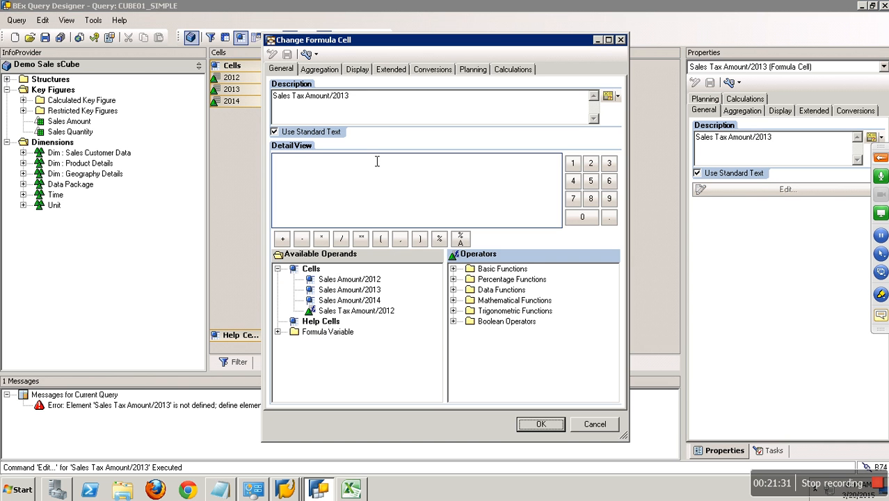
left_click(358, 293)
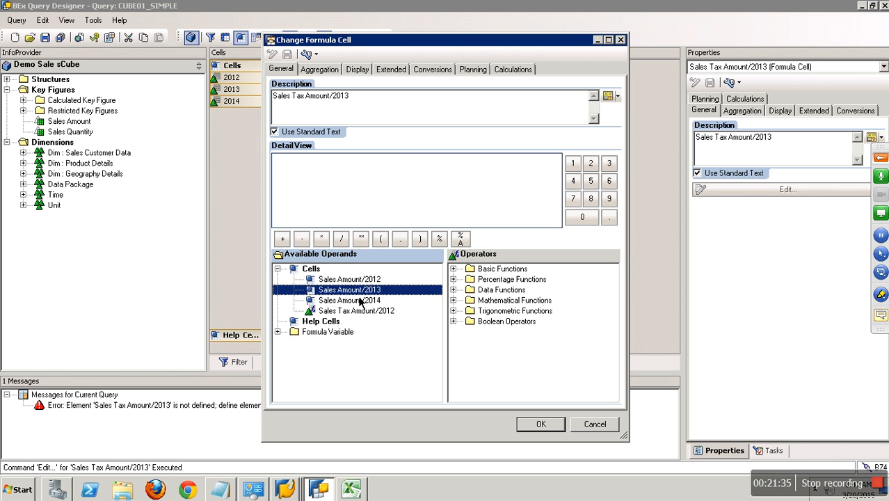
left_click_drag(359, 298, 362, 195)
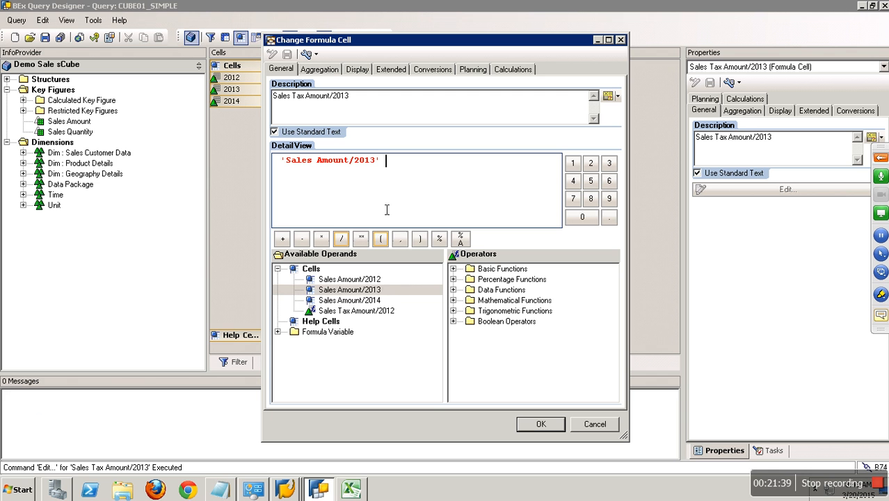
left_click(283, 166)
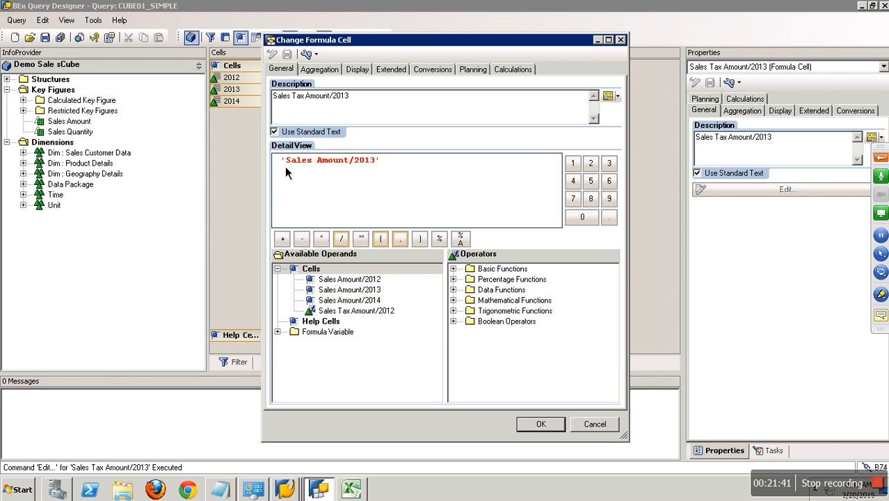
left_click(379, 238)
left_click(321, 238)
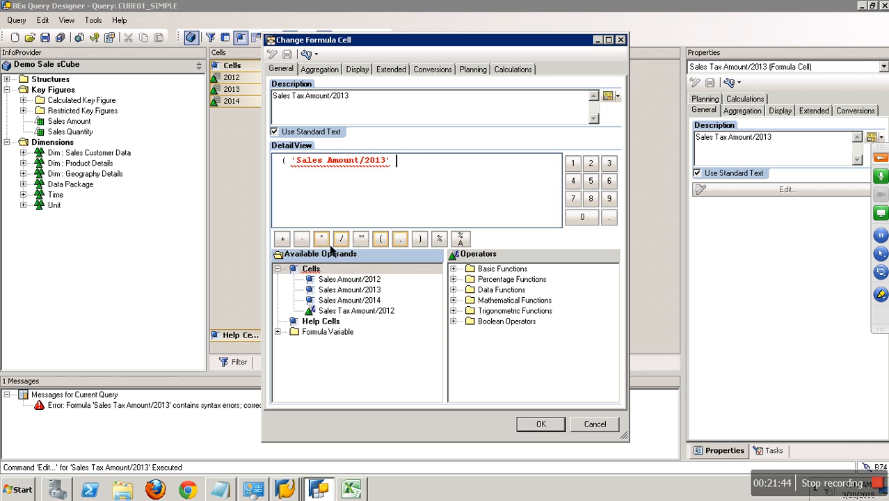
left_click(572, 163)
left_click(572, 163)
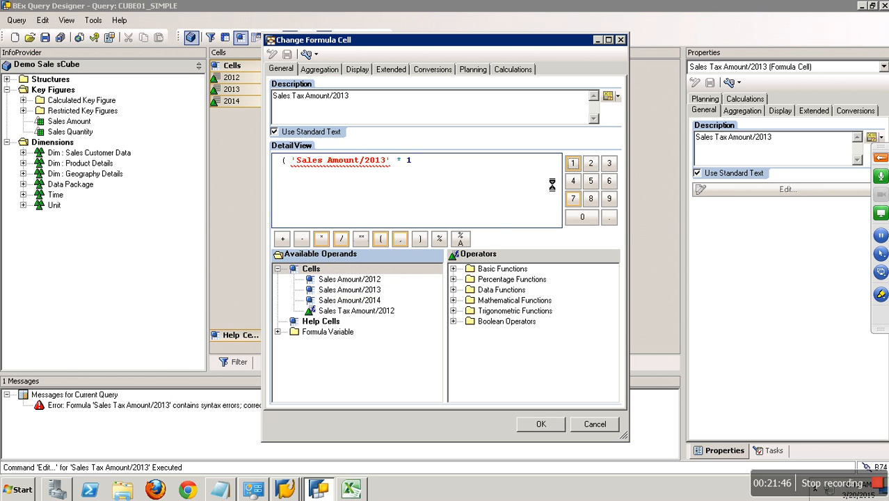
left_click(420, 238)
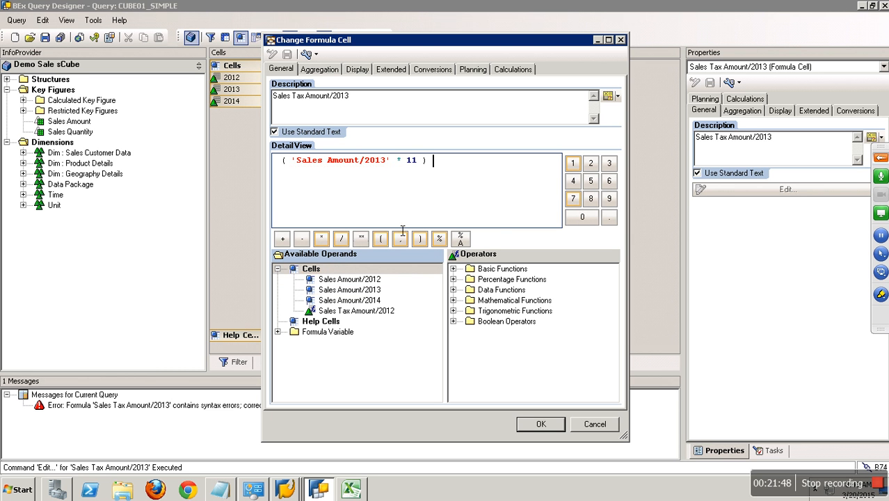
Step: Divide the parenthesised 2013 term by 100 and accept the formula
left_click(341, 238)
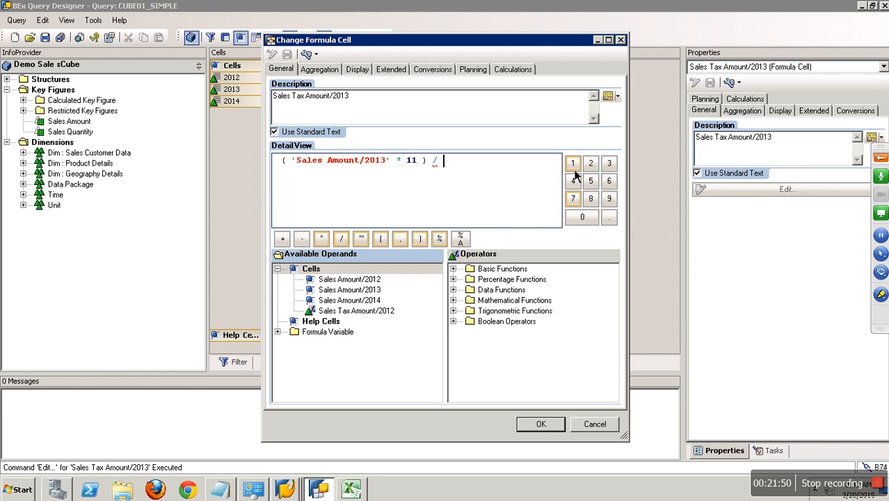
left_click(573, 166)
left_click(581, 221)
left_click(581, 221)
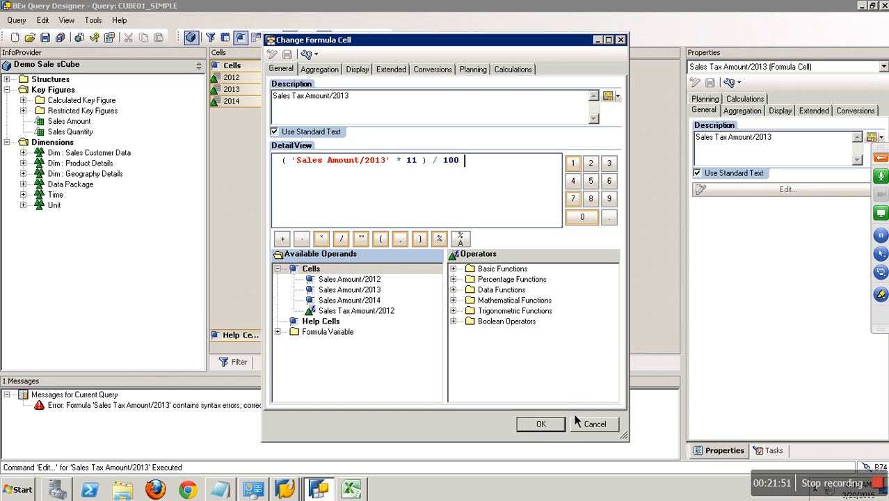
left_click(541, 427)
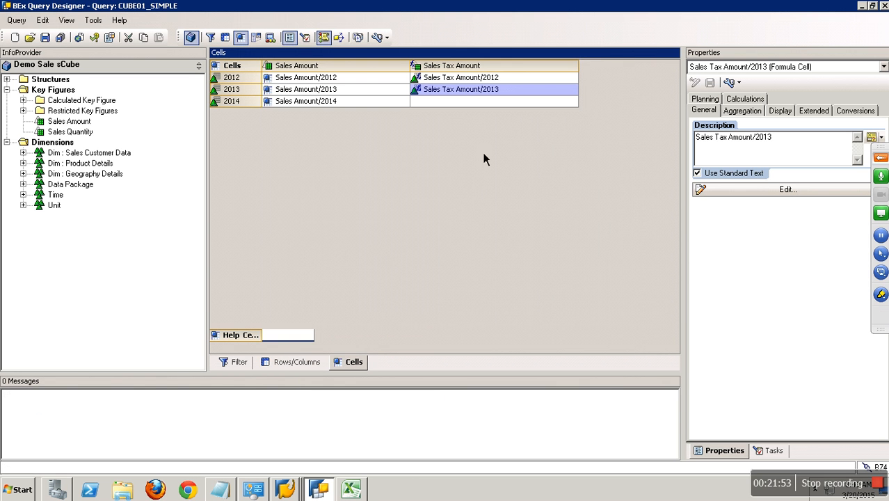
left_click(469, 103)
right_click(469, 103)
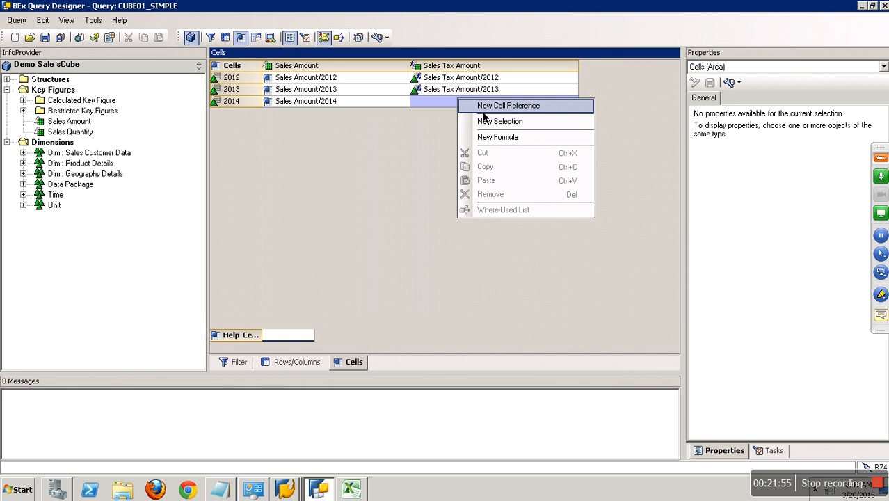
left_click(485, 107)
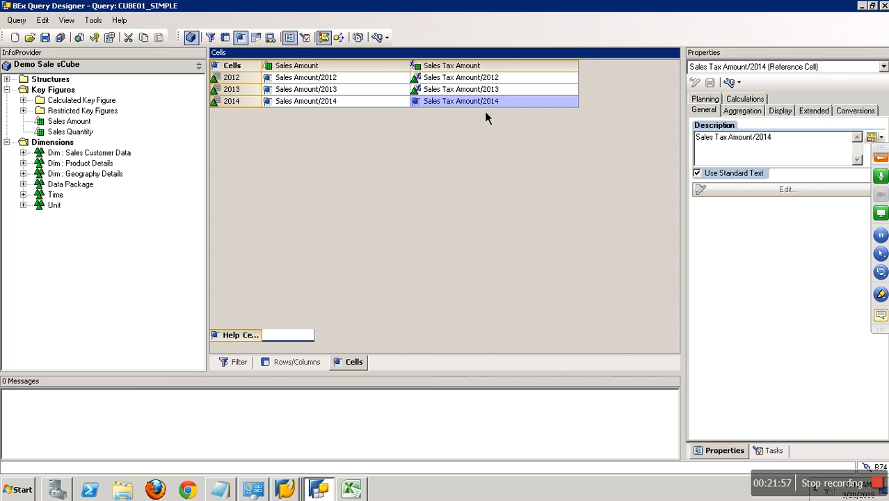
right_click(480, 105)
left_click(506, 185)
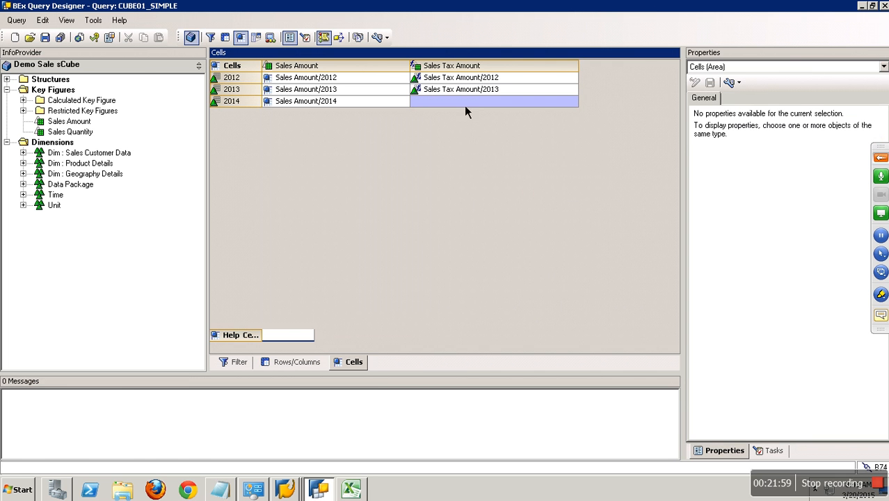
Step: Create a formula in the Sales Tax Amount cell for 2014 and enter ( 'Sales Amount/2014' * 12 ) as its expression
right_click(457, 100)
left_click(496, 138)
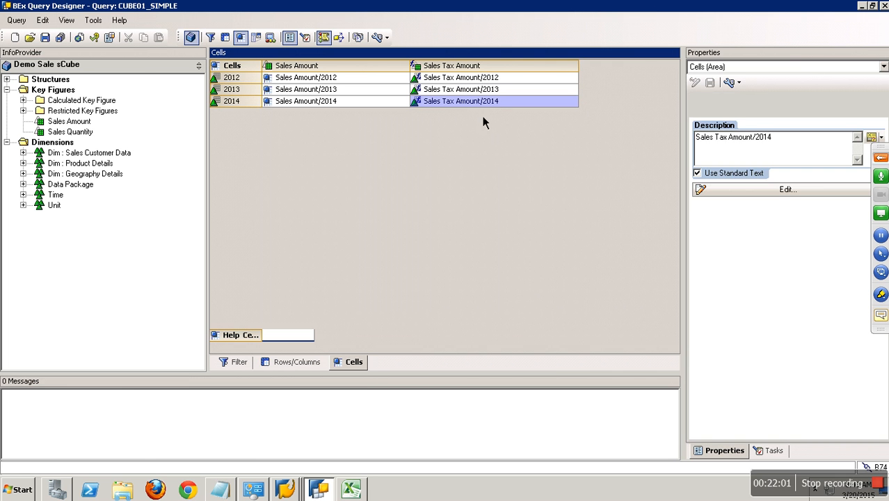
right_click(482, 109)
left_click(496, 107)
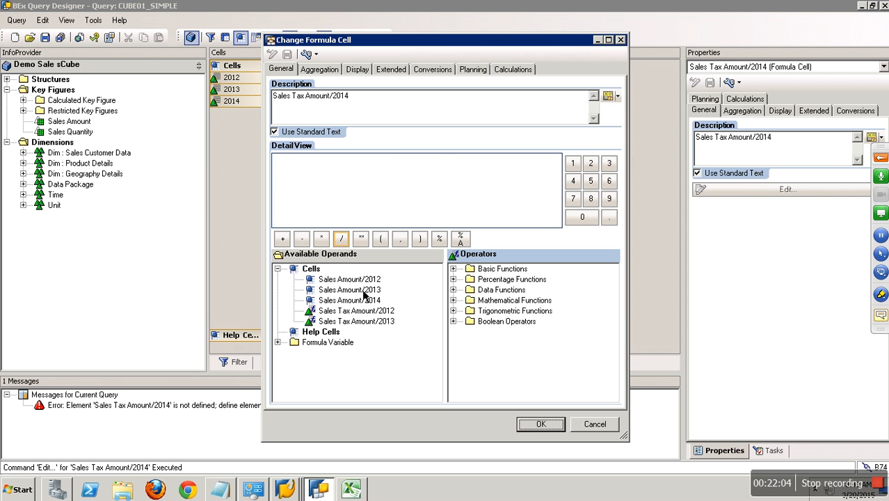
left_click_drag(376, 303, 366, 186)
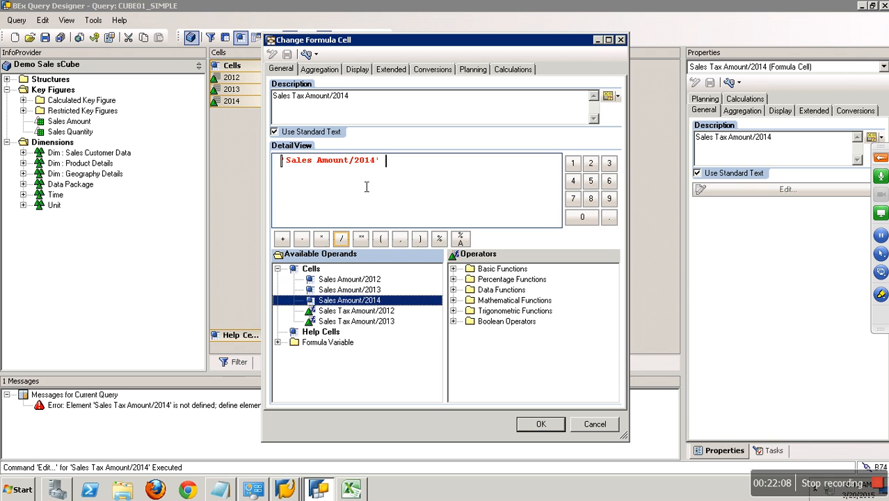
left_click(288, 165)
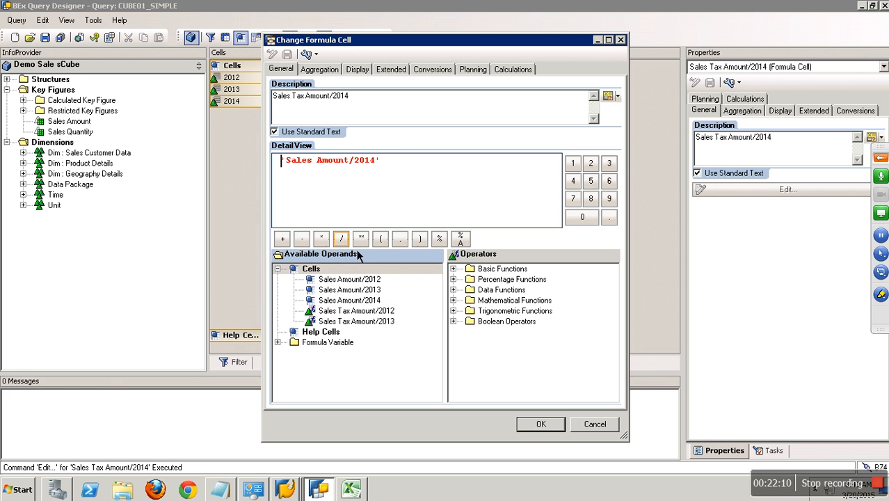
left_click(382, 240)
left_click(402, 169)
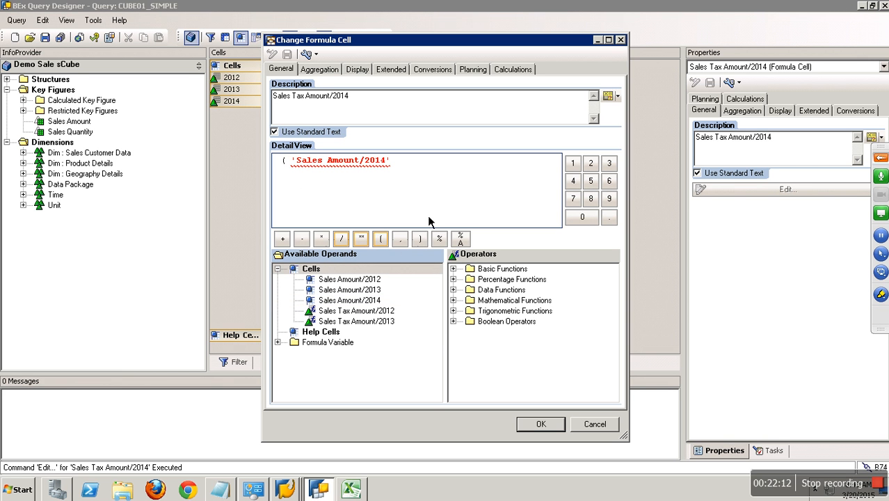
left_click(320, 238)
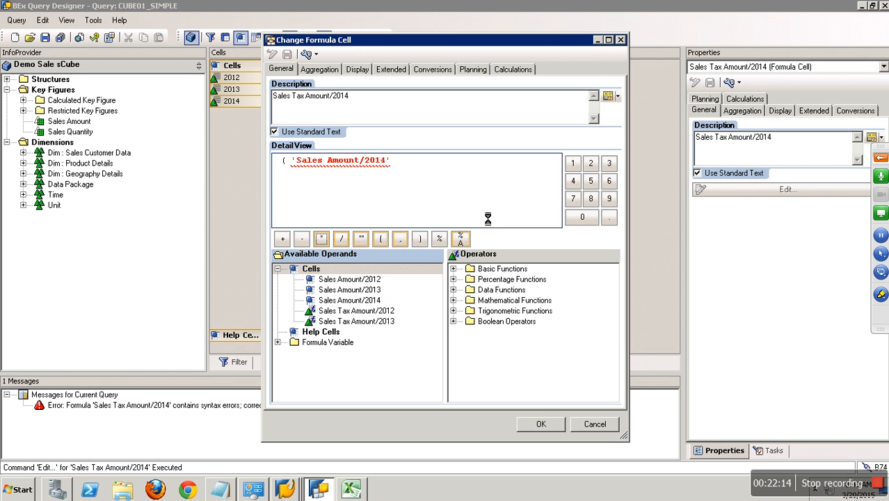
left_click(579, 169)
left_click(590, 174)
left_click(425, 244)
Step: Complete the 2014 formula with a division by 100, correcting the operator and the divisor, and accept it
left_click(322, 239)
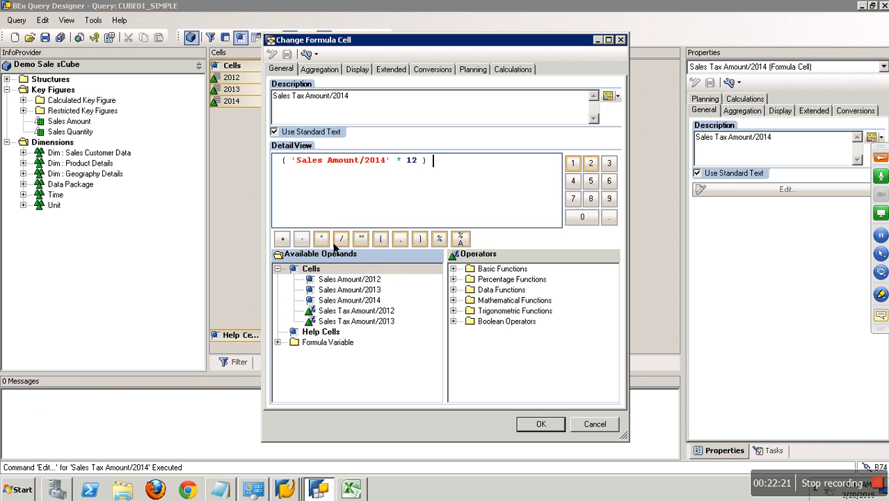
left_click(573, 165)
left_click(582, 218)
left_click(583, 218)
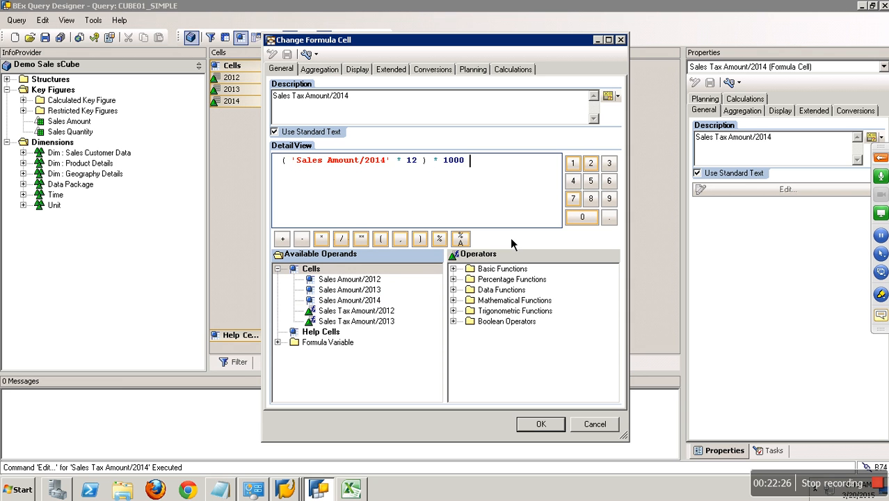
key("BackSpace")
left_click(450, 170)
key("BackSpace")
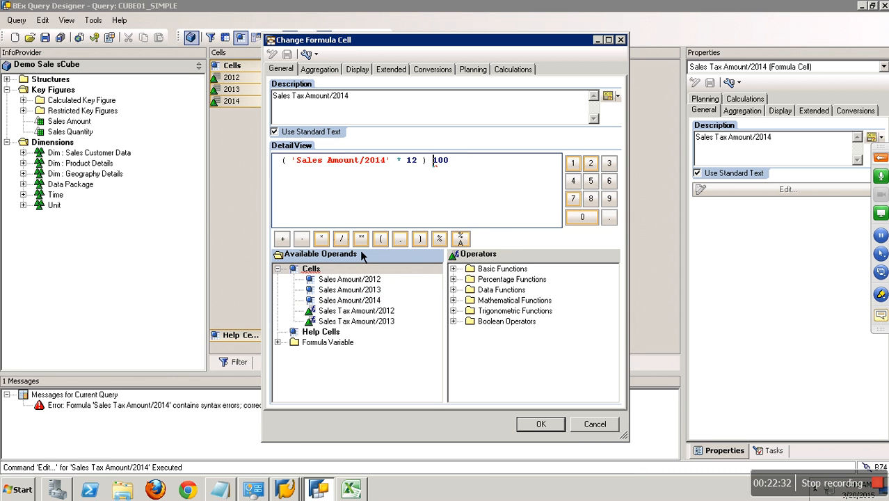
left_click(340, 239)
left_click(544, 426)
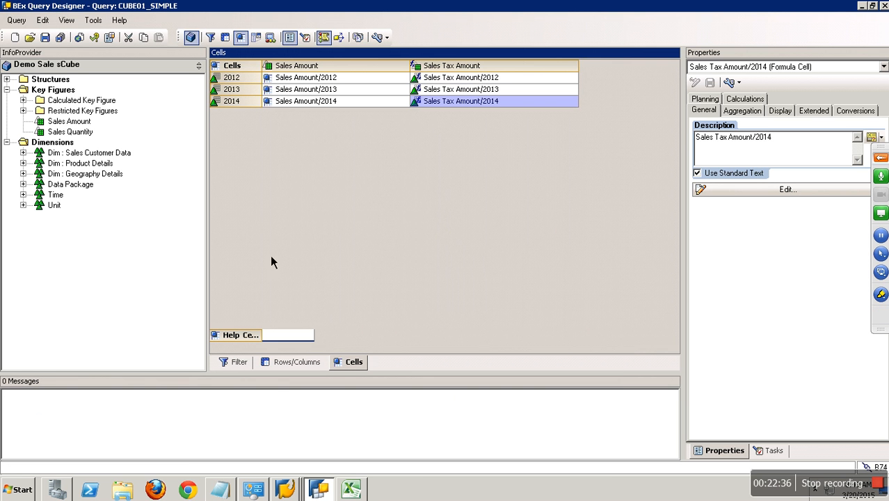
Step: Save the query CUBE01_SIMPLE, switch to SAP GUI and rerun the query with the cell formulas
left_click(46, 38)
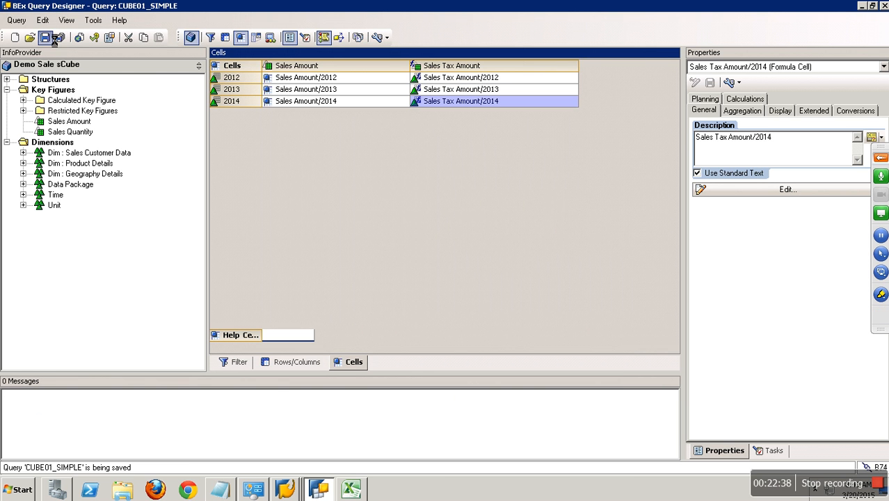
left_click(285, 489)
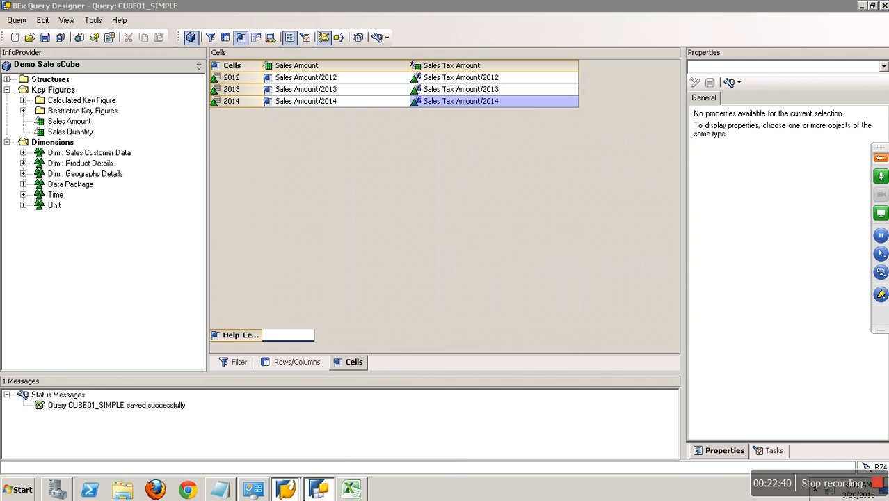
left_click(267, 459)
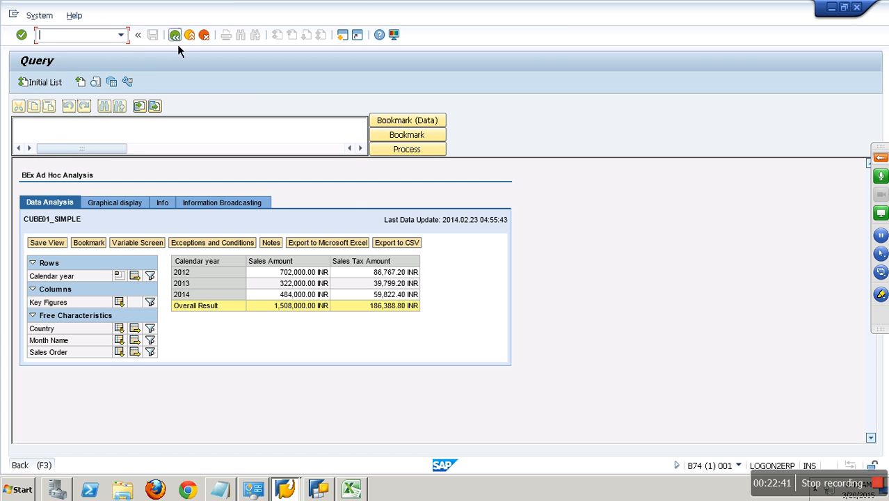
left_click(177, 40)
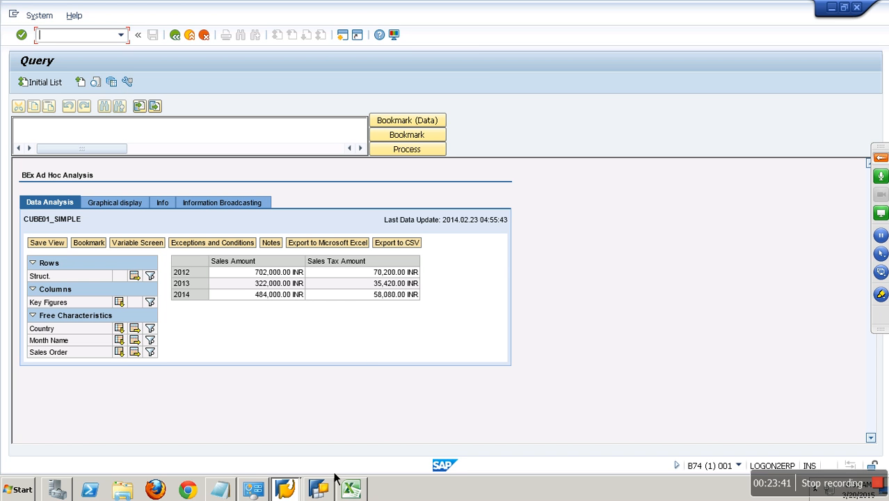
Step: Add the topic "- Char Properties" below Cell Definetion in the Notepad list and return to the query result
left_click(229, 491)
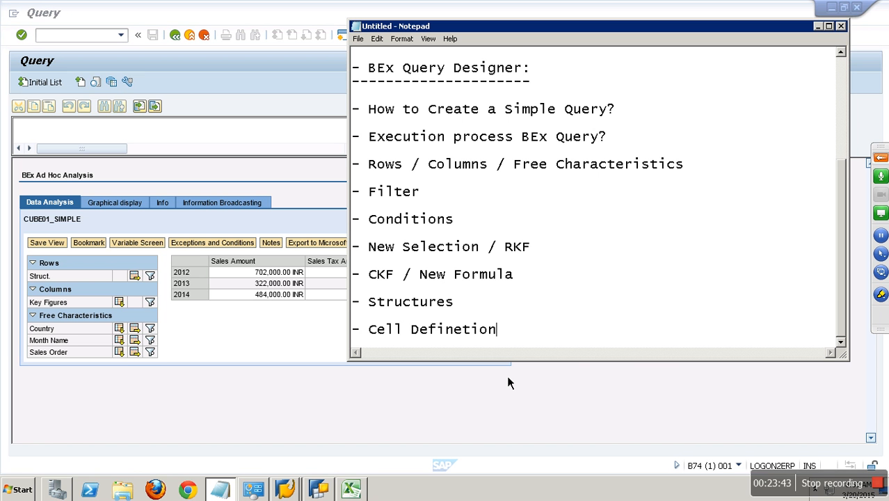
key("Return")
type("- ")
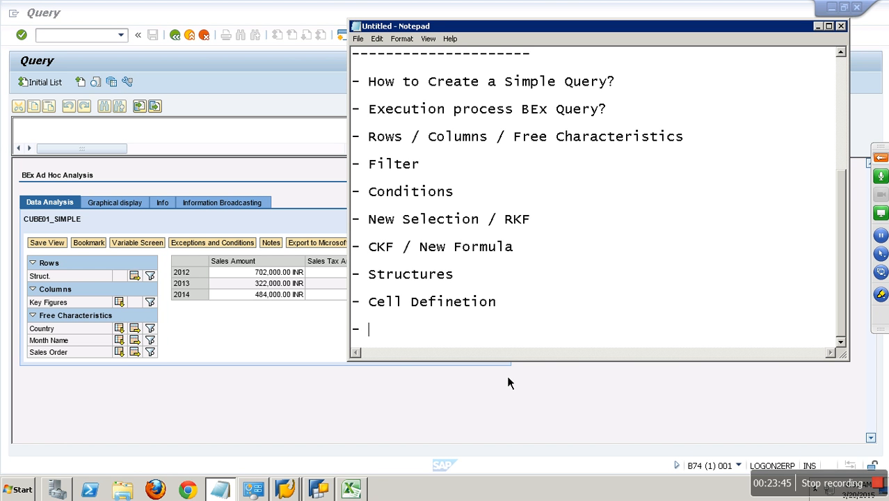
type("Char Prope")
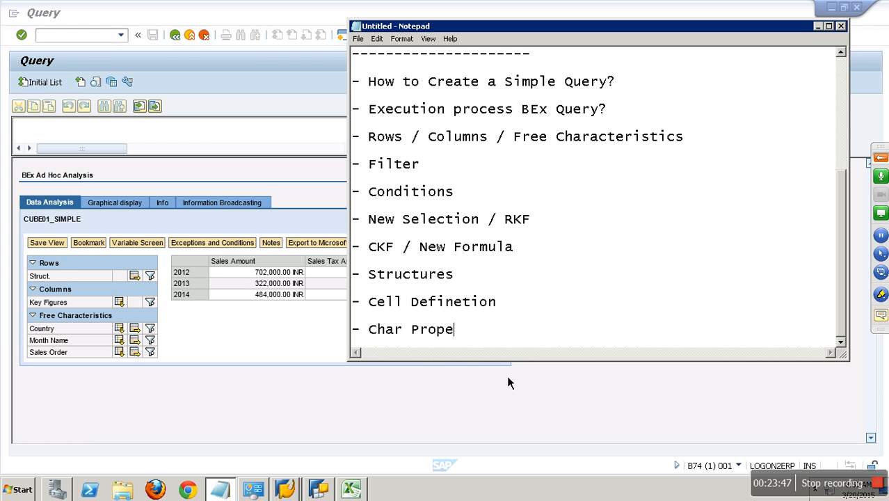
type("rties")
left_click(499, 409)
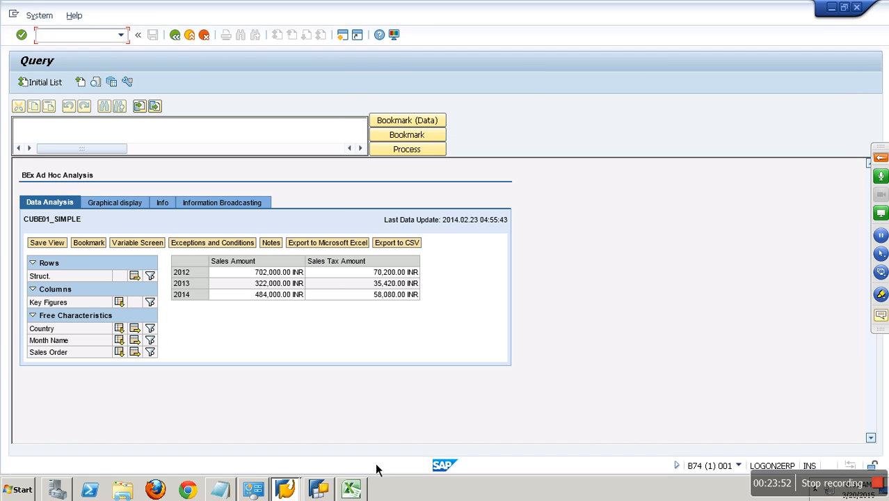
Step: Switch to BEx Query Designer and remove the year structure from the query's rows
left_click(352, 489)
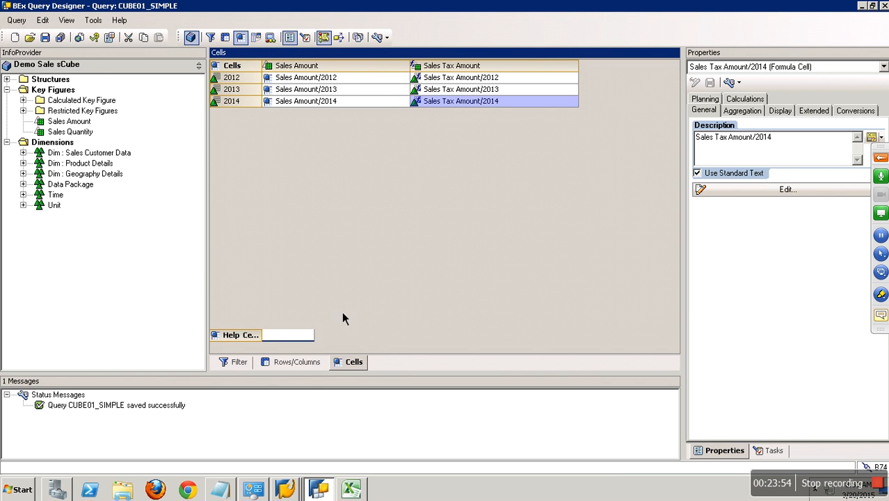
left_click(311, 363)
left_click_drag(254, 220, 150, 240)
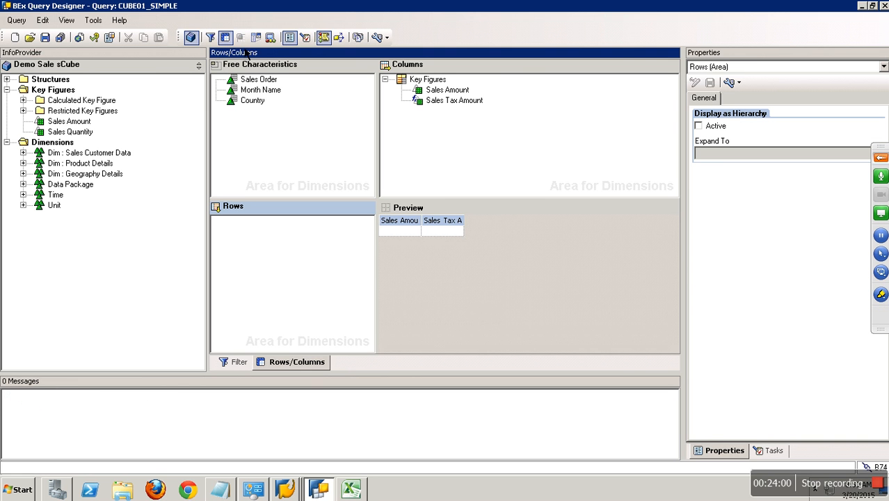
Step: Remove Sales Tax Amount from the columns and move Country from the free characteristics to the rows
left_click(449, 102)
left_click_drag(462, 107, 142, 150)
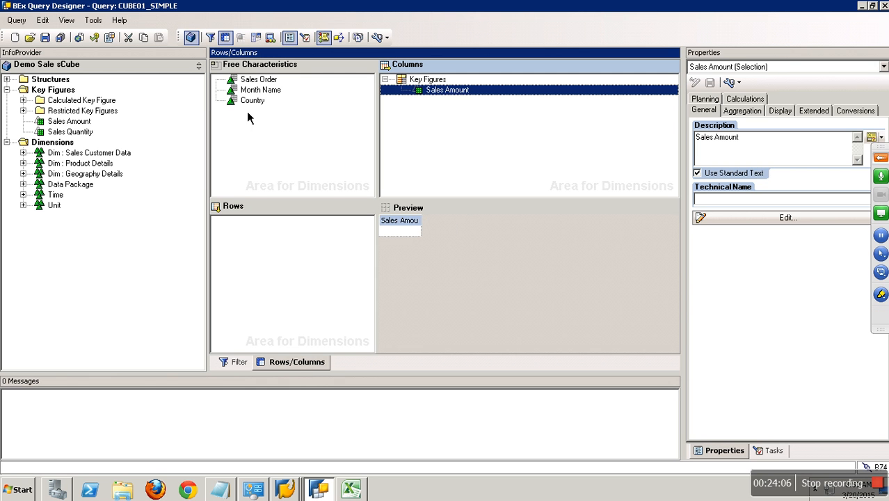
left_click_drag(257, 105, 254, 243)
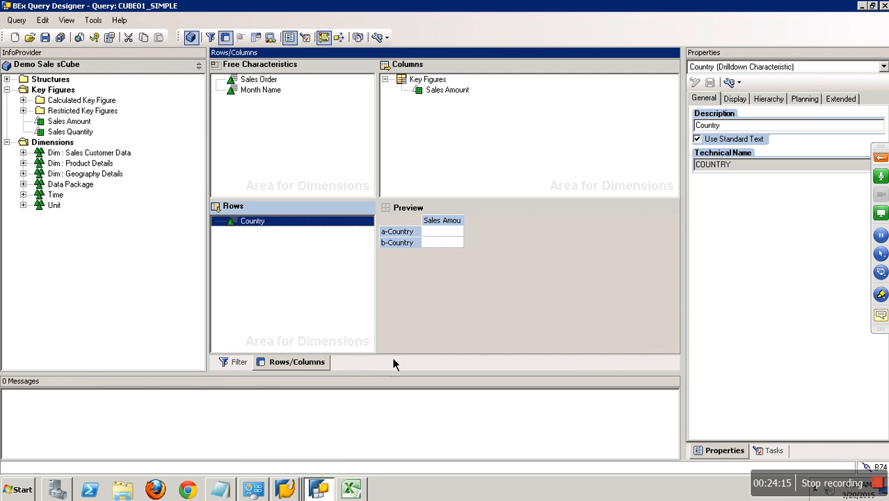
Step: Switch to SAP GUI and open the Data Warehousing Workbench with transaction /nrsa1
left_click(292, 490)
left_click(286, 462)
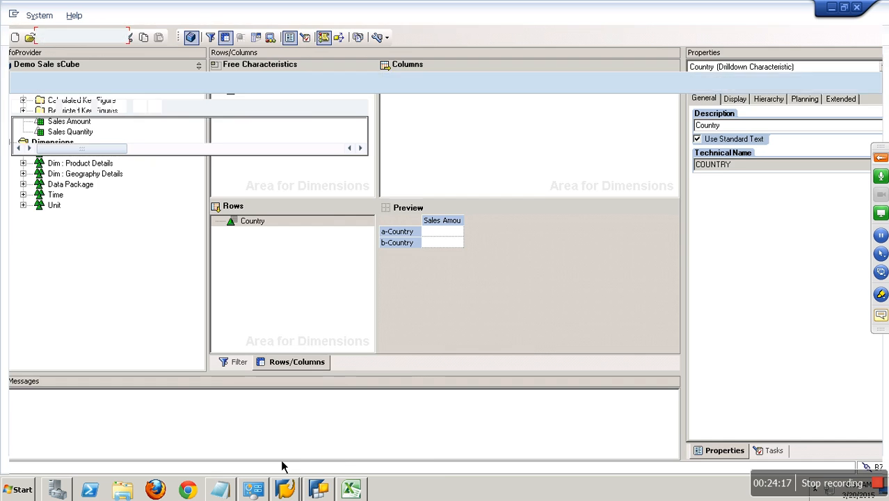
type("/")
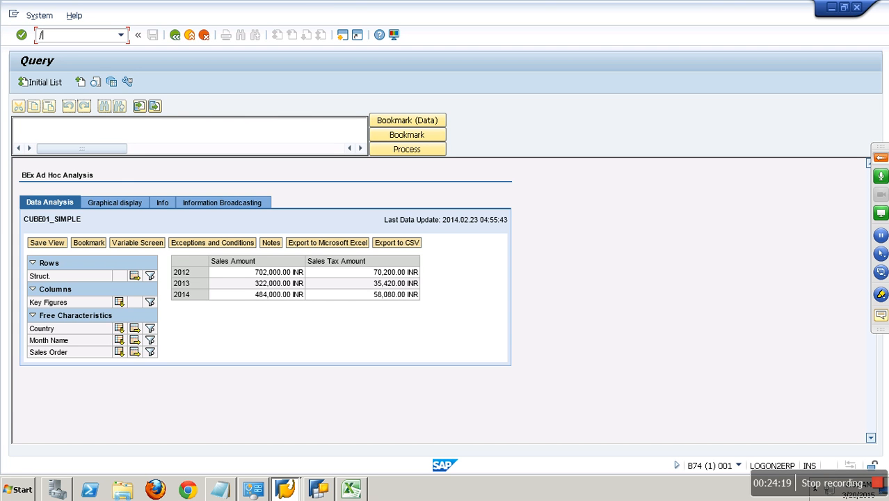
type("nrsa1")
key("Return")
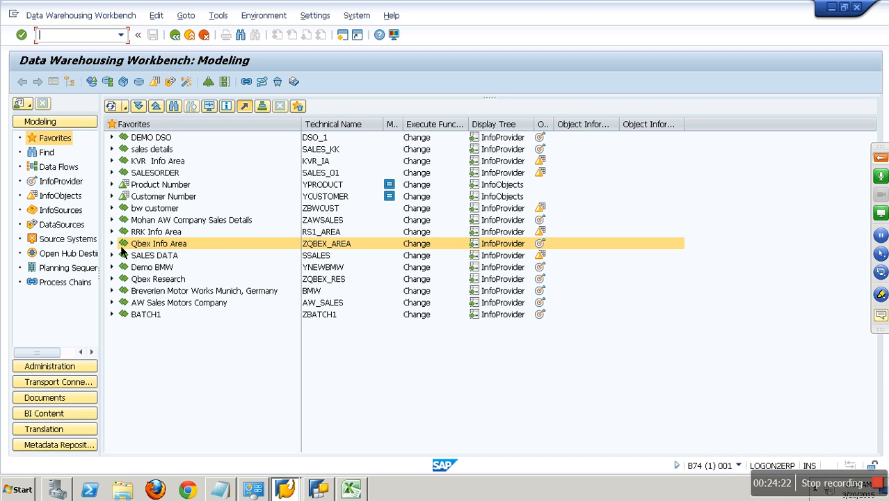
Step: Expand Qbex Info Area, check the load requests of the AWSALES cube and return to the workbench
left_click(112, 243)
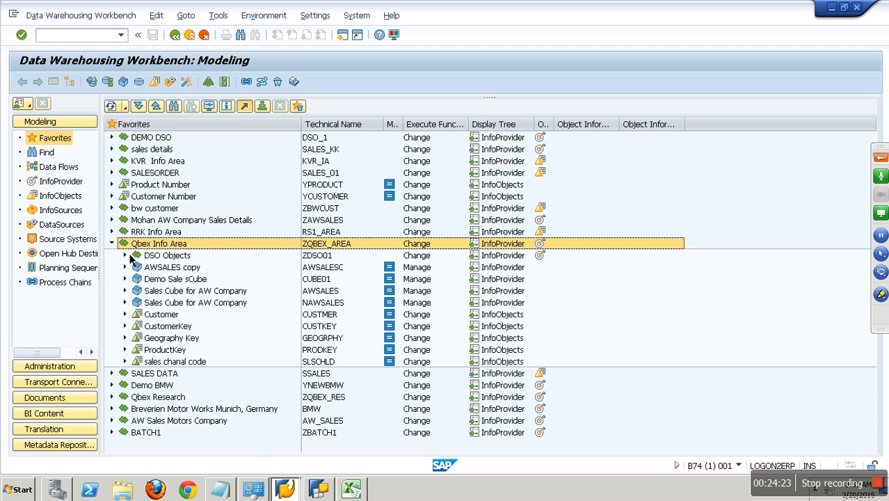
right_click(179, 293)
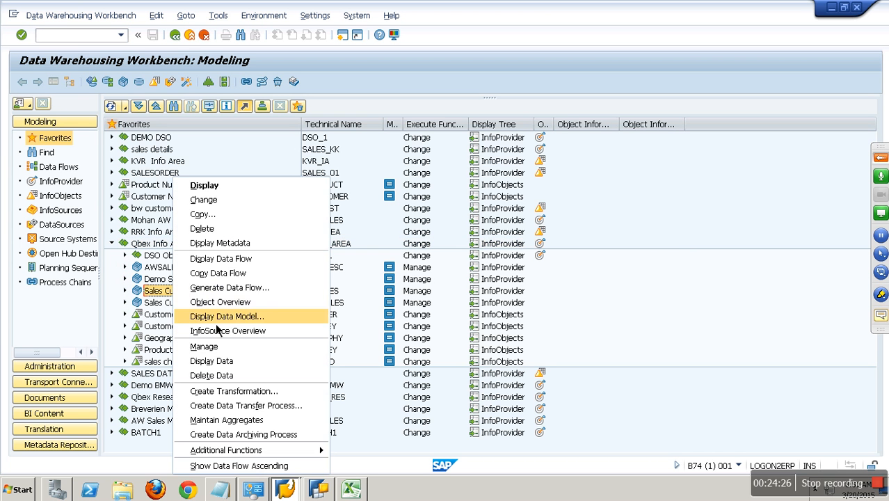
left_click(222, 352)
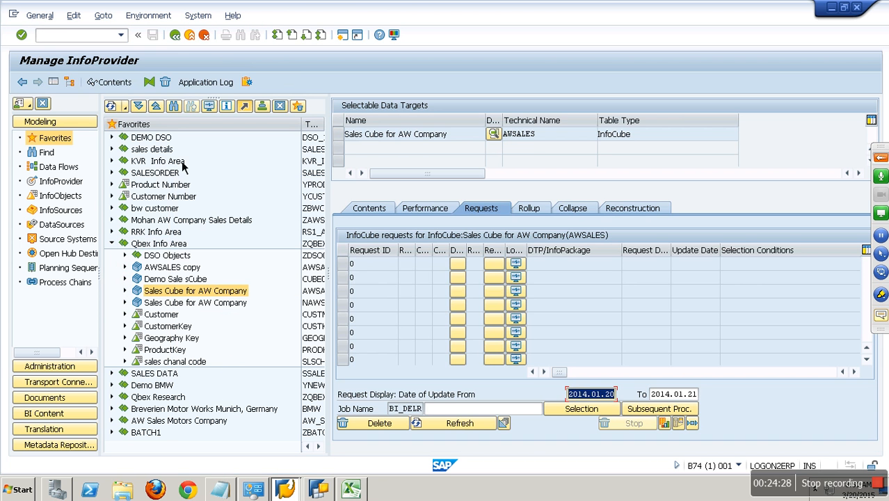
left_click(189, 35)
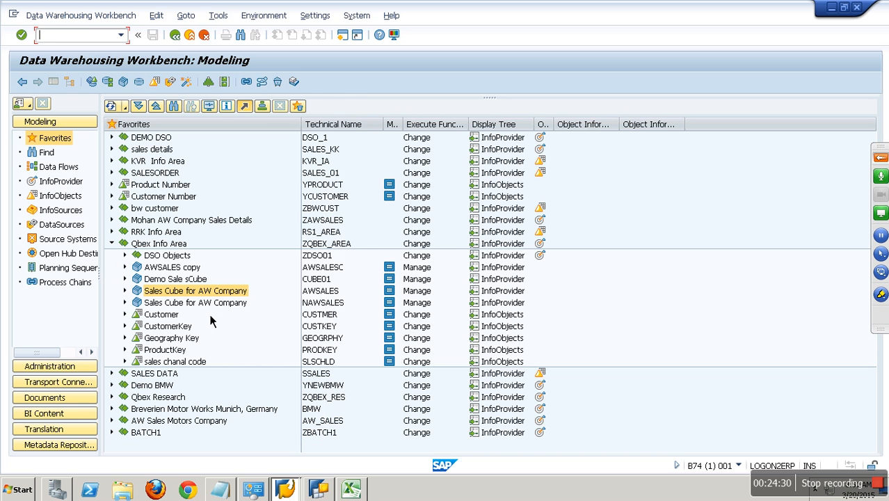
Step: Check the request records of the NAWSALES cube in its management view and copy the cube's technical name
right_click(208, 304)
left_click(237, 178)
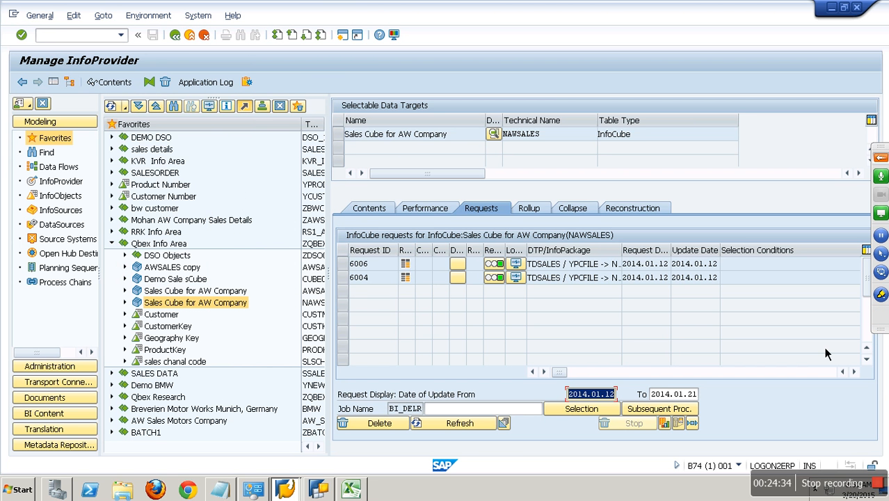
left_click(855, 373)
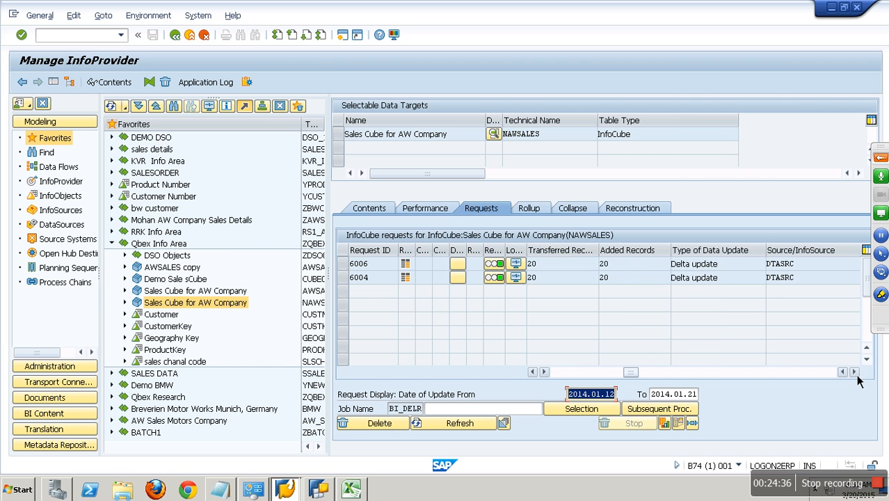
left_click_drag(543, 135, 485, 142)
key("ctrl+c")
left_click(502, 210)
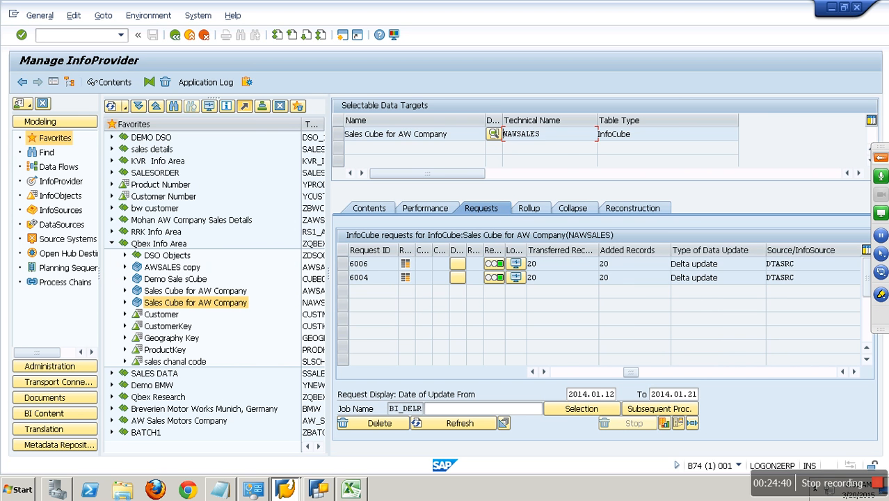
Step: Switch to BEx Query Designer and start a new query on the InfoProvider NAWSALES, found by its technical name
left_click(318, 490)
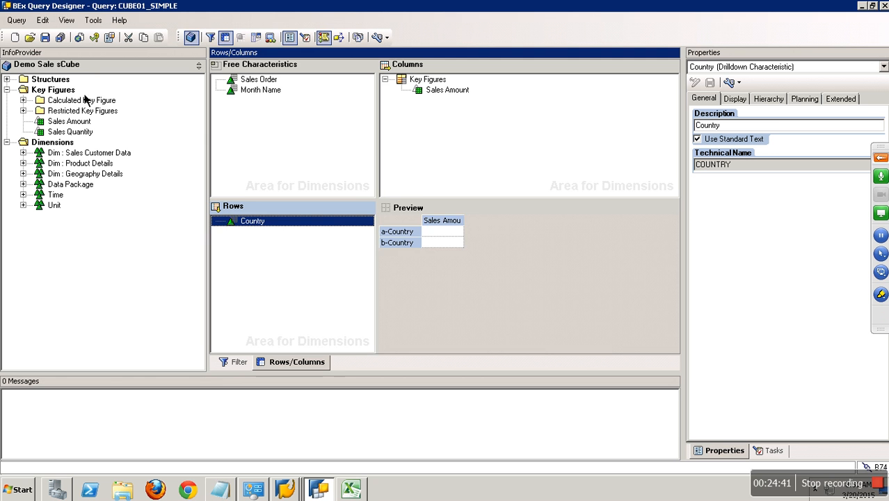
left_click(14, 37)
left_click(298, 172)
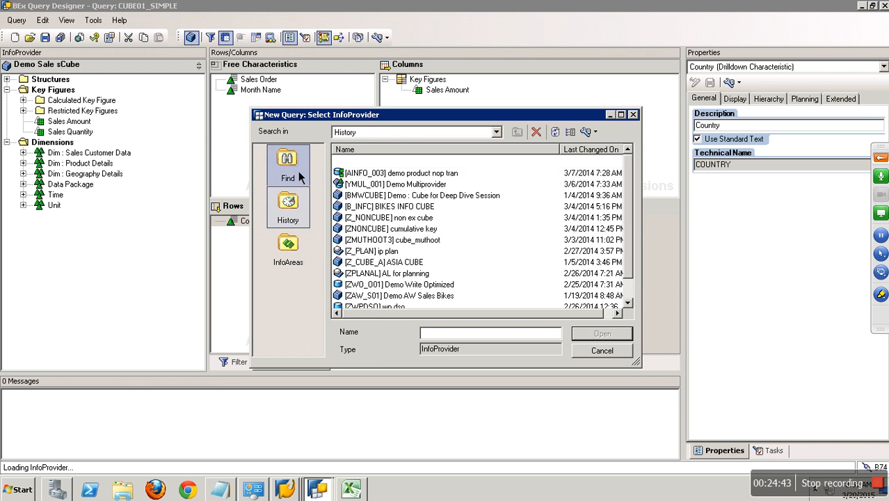
key("ctrl+v")
left_click(599, 221)
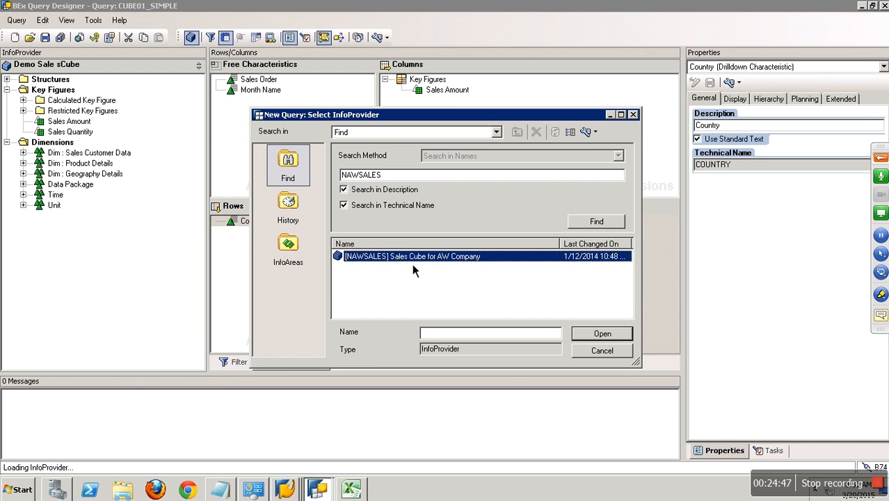
double_click(412, 259)
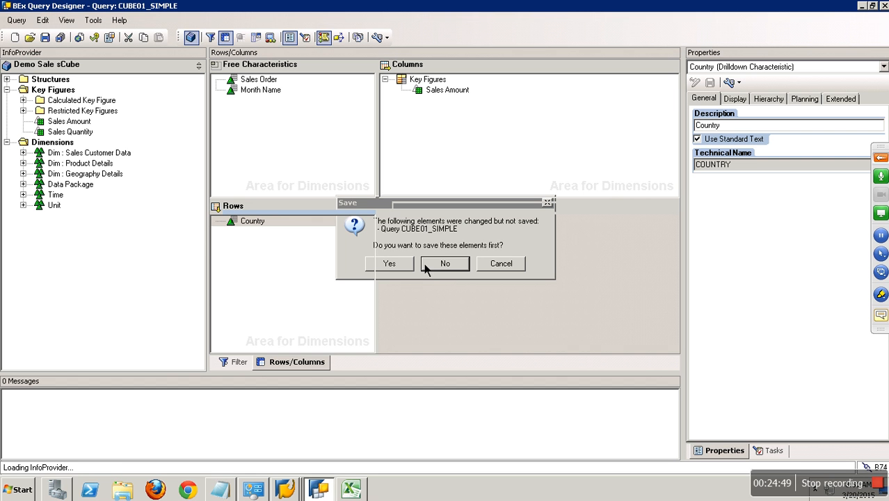